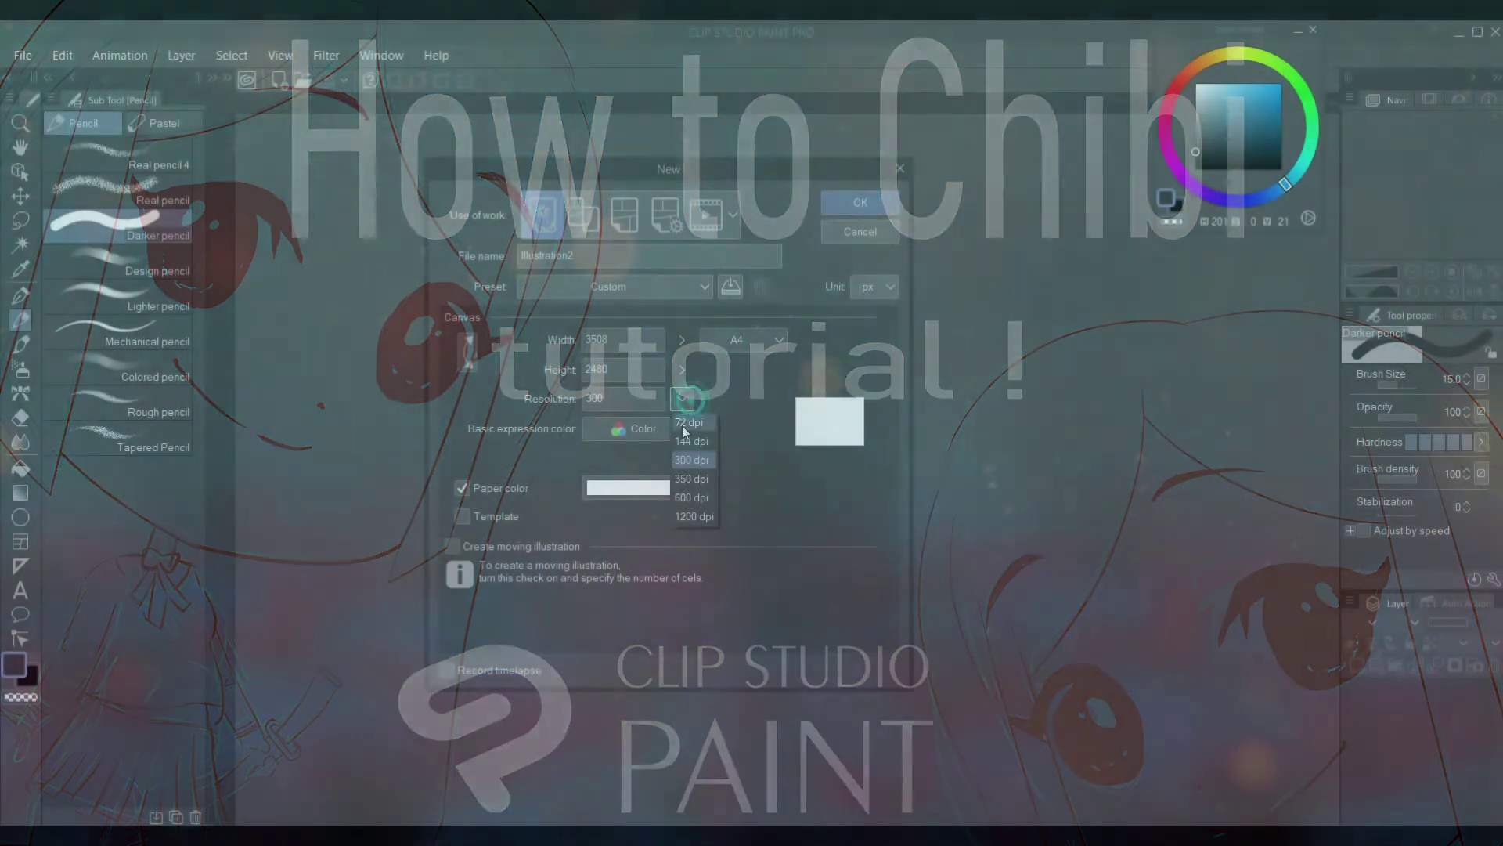
Step: Create a new 3508 x 2480 px A4 illustration with the resolution set to 144 dpi
left_click(691, 441)
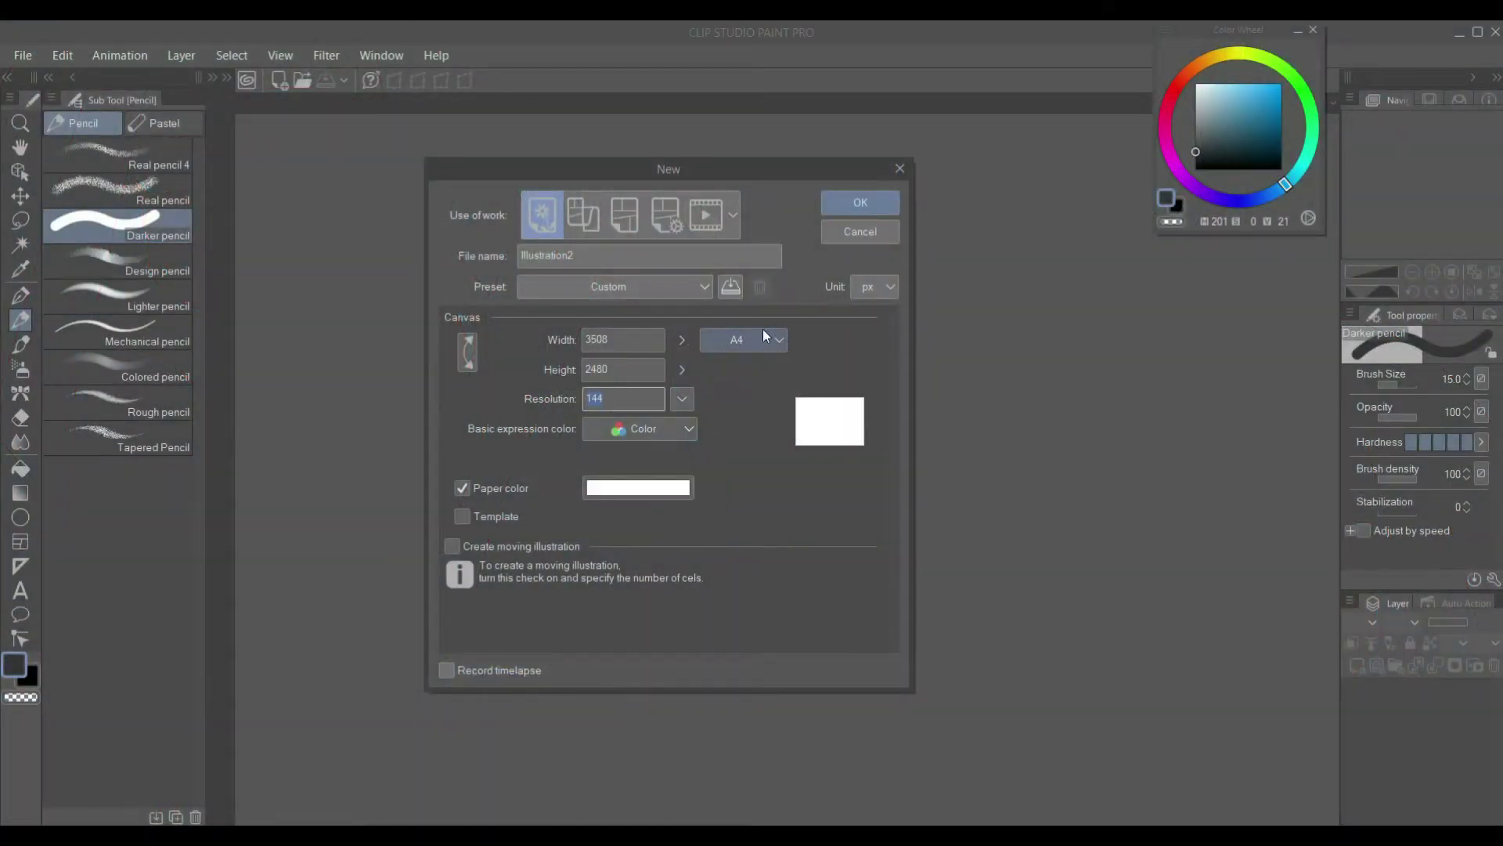
left_click(855, 205)
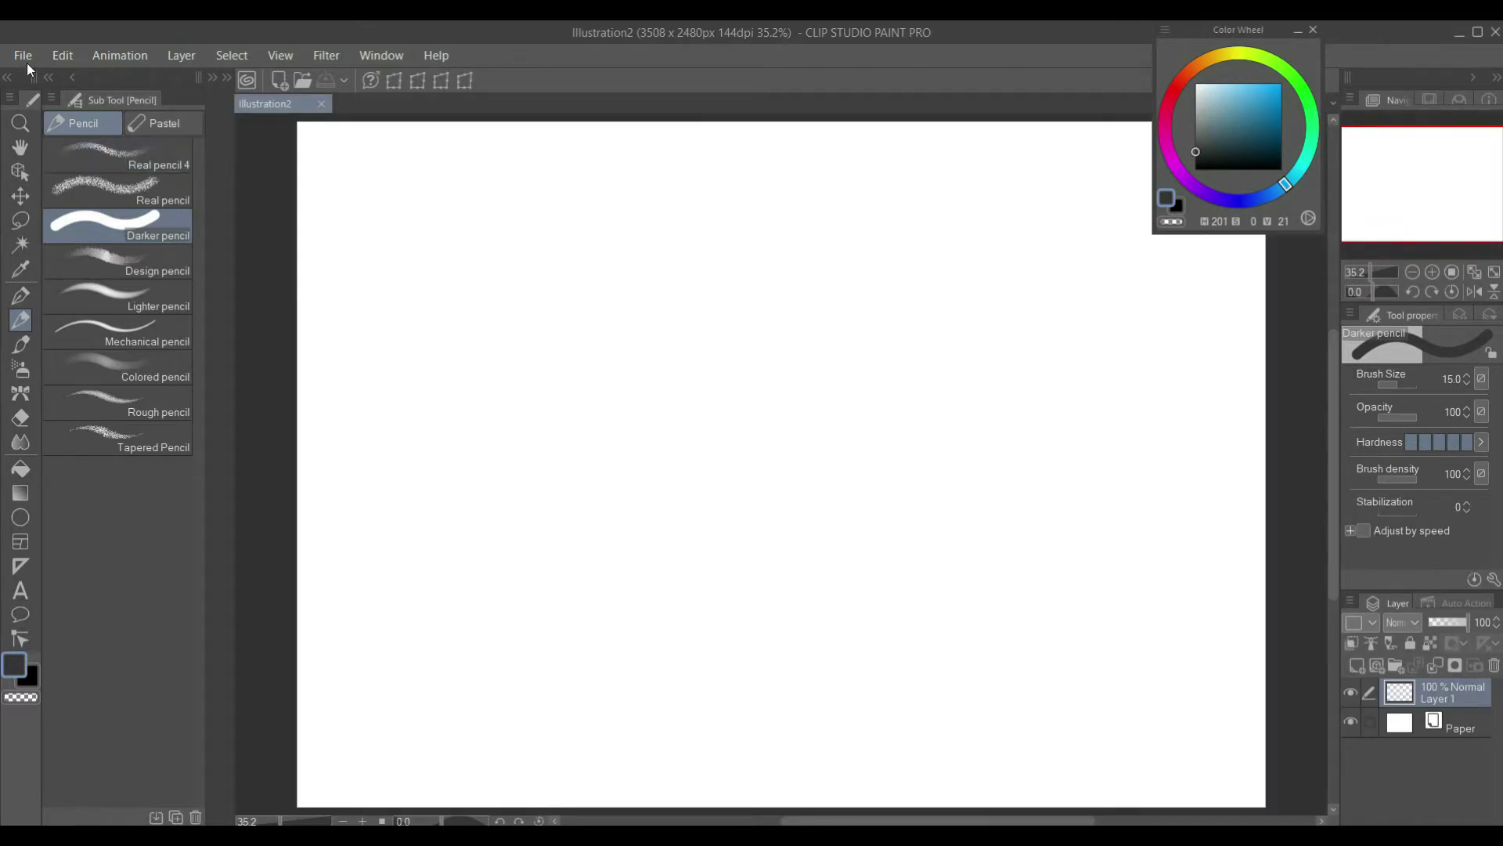
Step: Import the full-body schoolgirl reference photo and scale it down to fill the left part of the canvas from head to feet
left_click(26, 62)
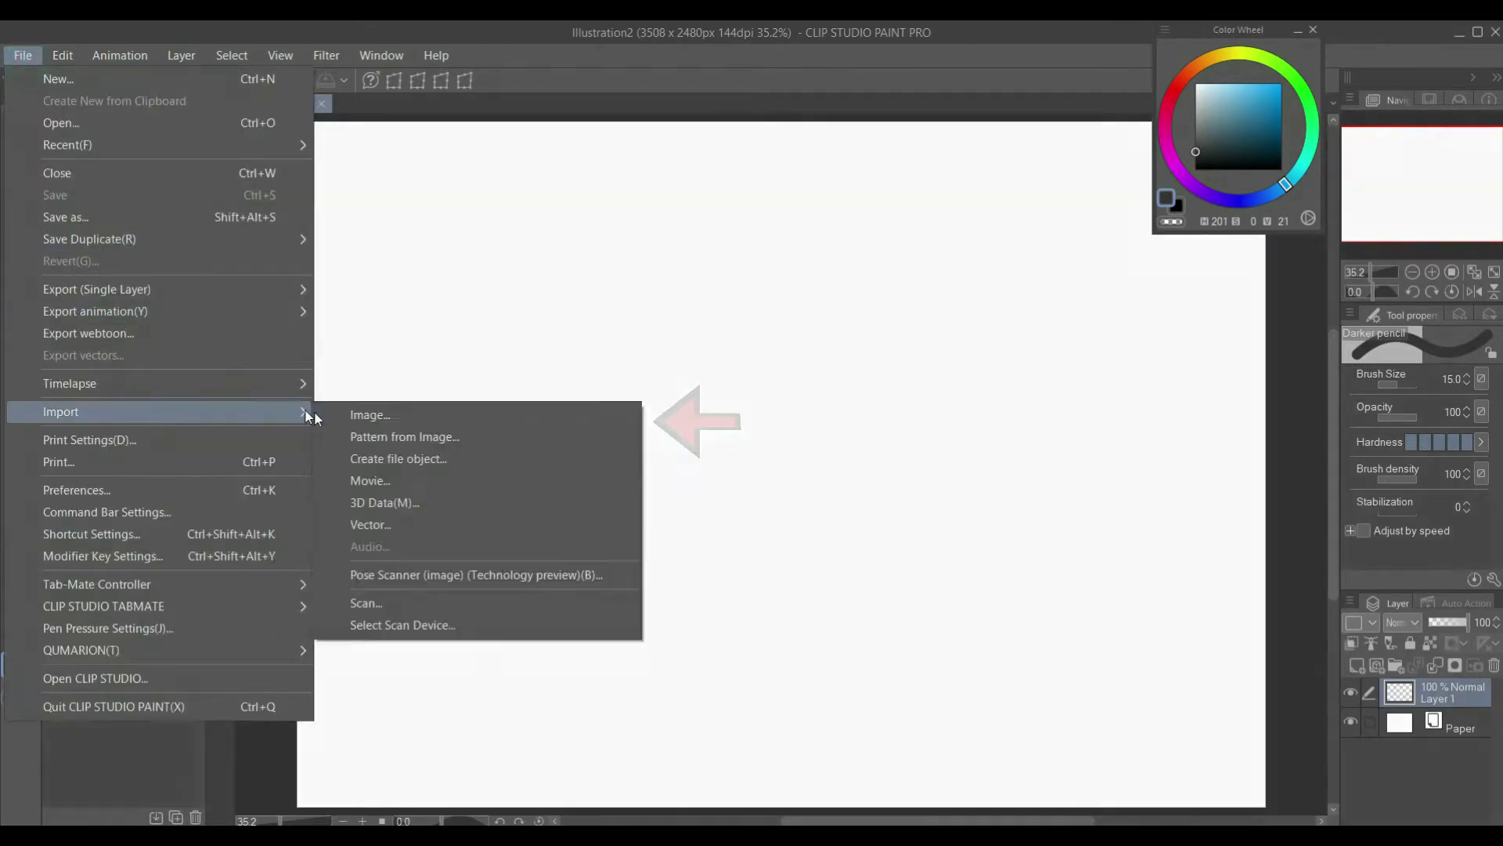
left_click(352, 414)
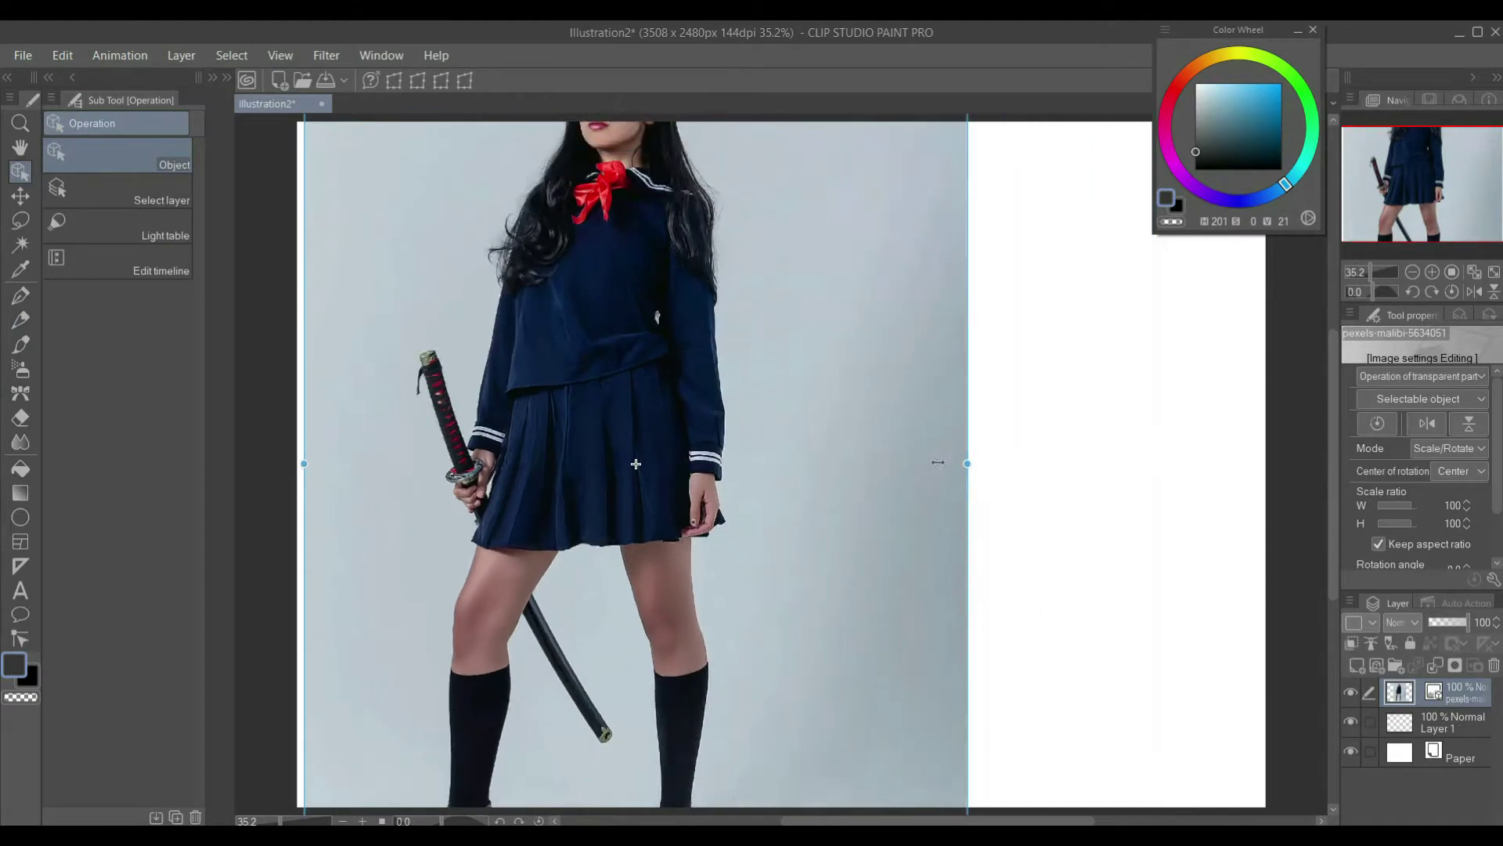
left_click_drag(950, 454, 792, 447)
left_click_drag(677, 523, 645, 535)
left_click_drag(765, 477, 805, 480)
left_click_drag(731, 517, 722, 508)
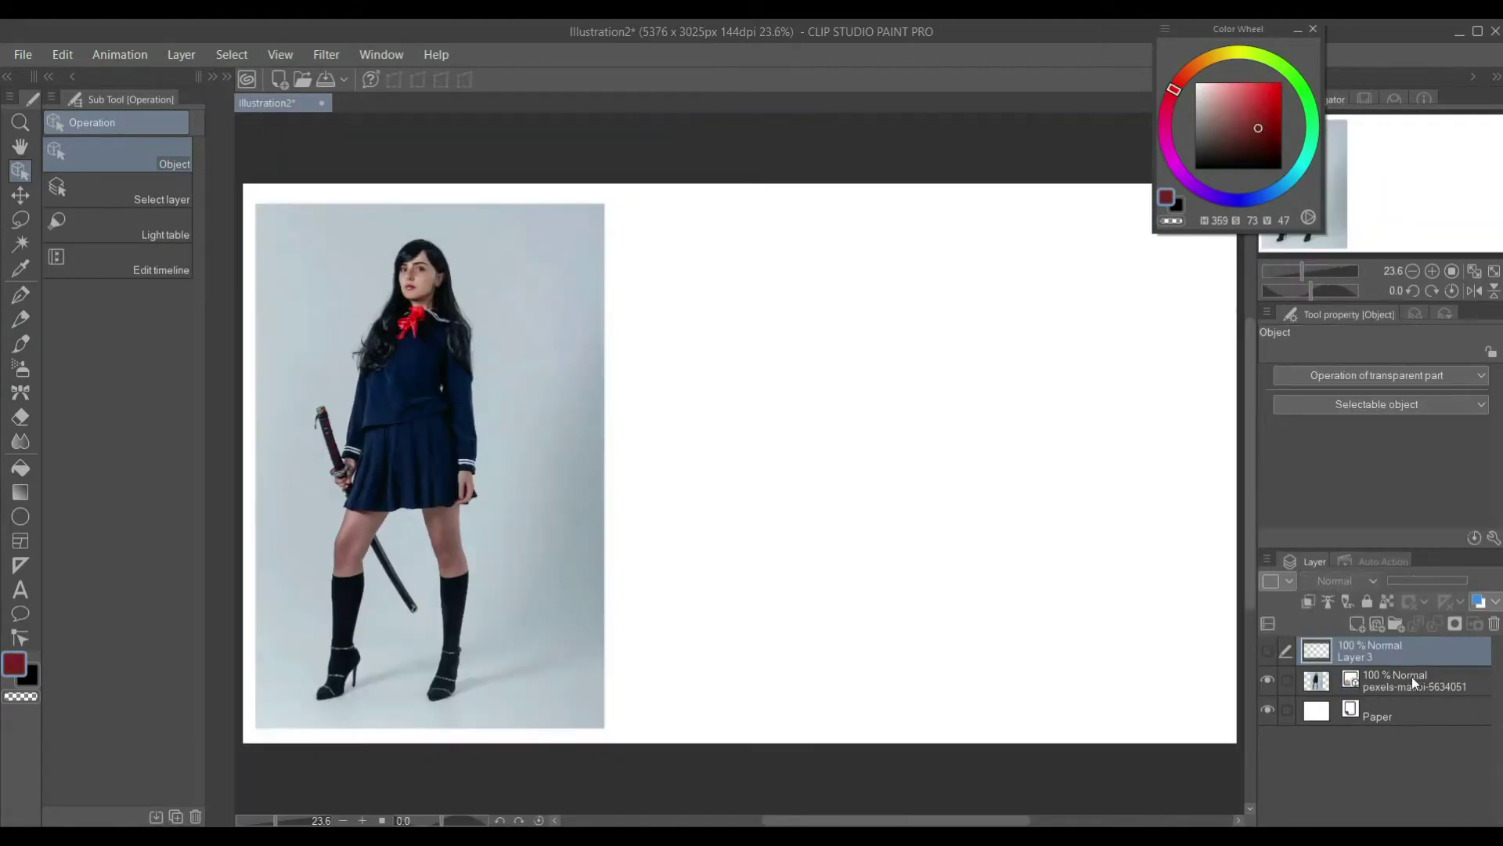
Step: Rasterize the imported photo layer
left_click(1412, 677)
right_click(1384, 684)
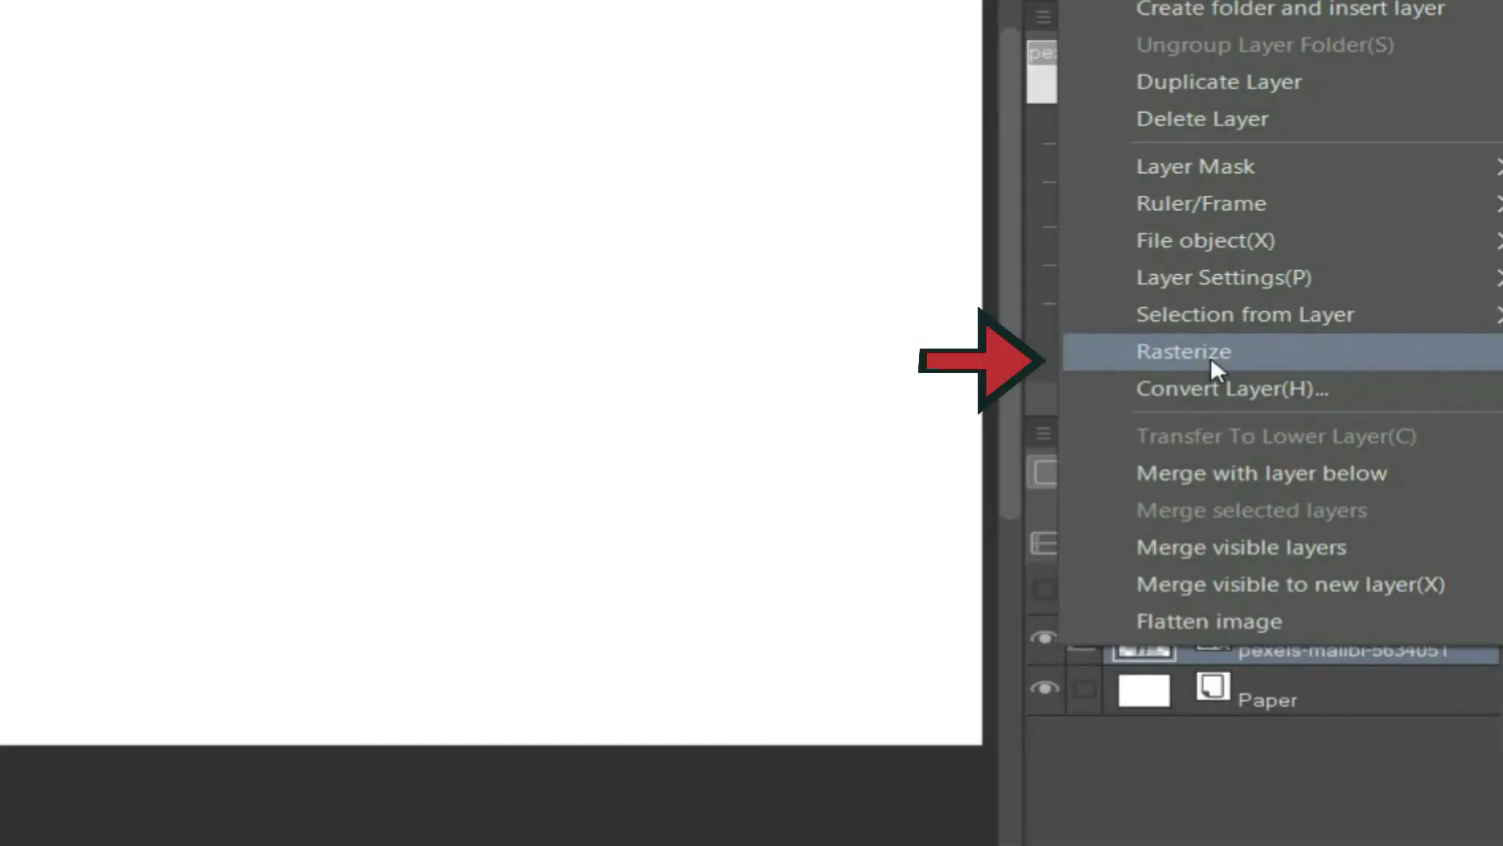
left_click(1210, 356)
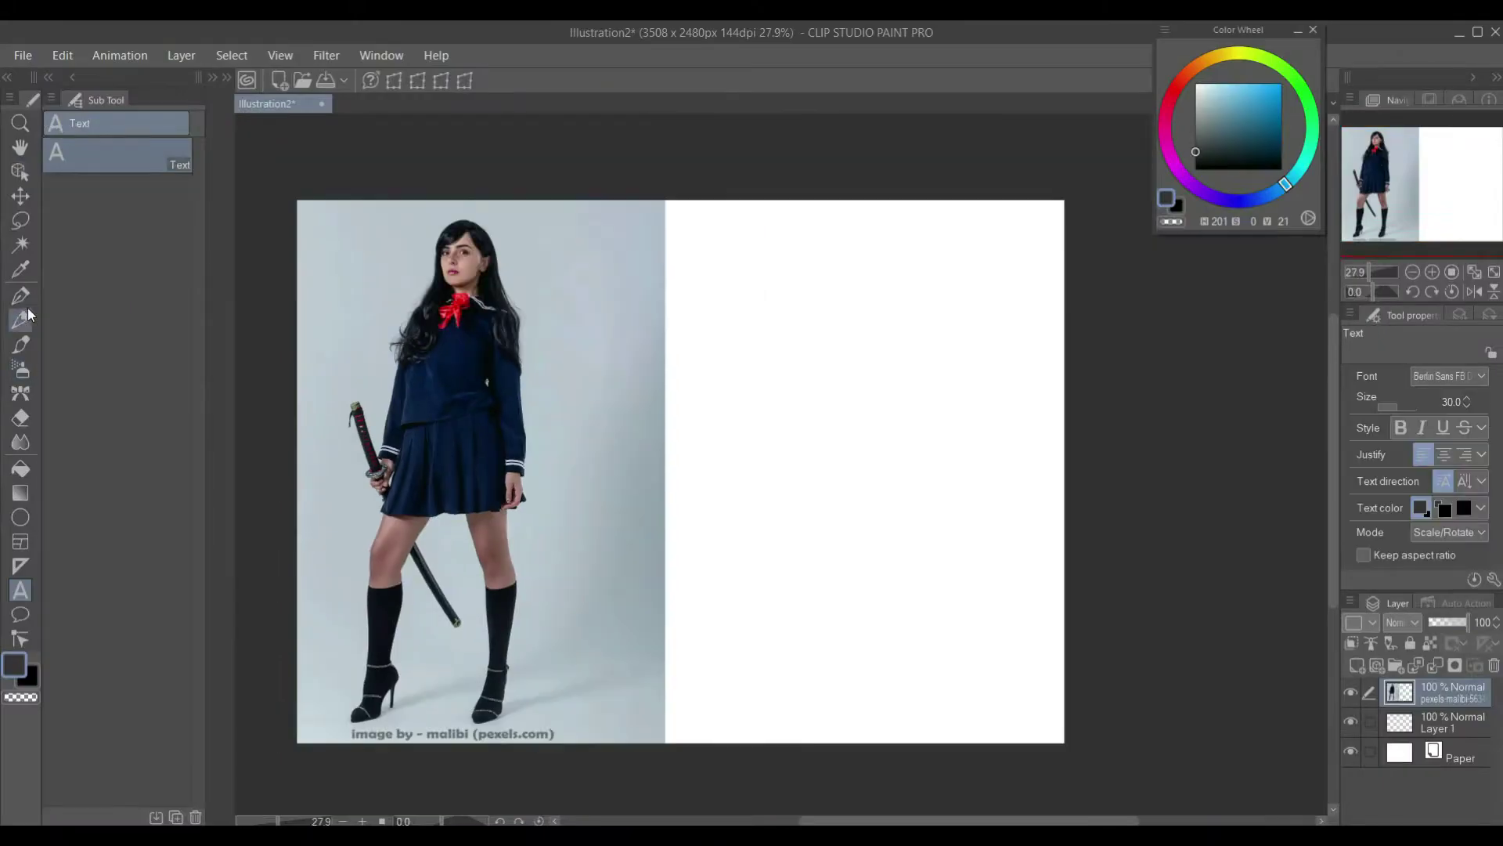
Step: Choose the Mapping pen and change the drawing color to bright red (H 9, S 100, V 100), undoing any test stroke
left_click(24, 301)
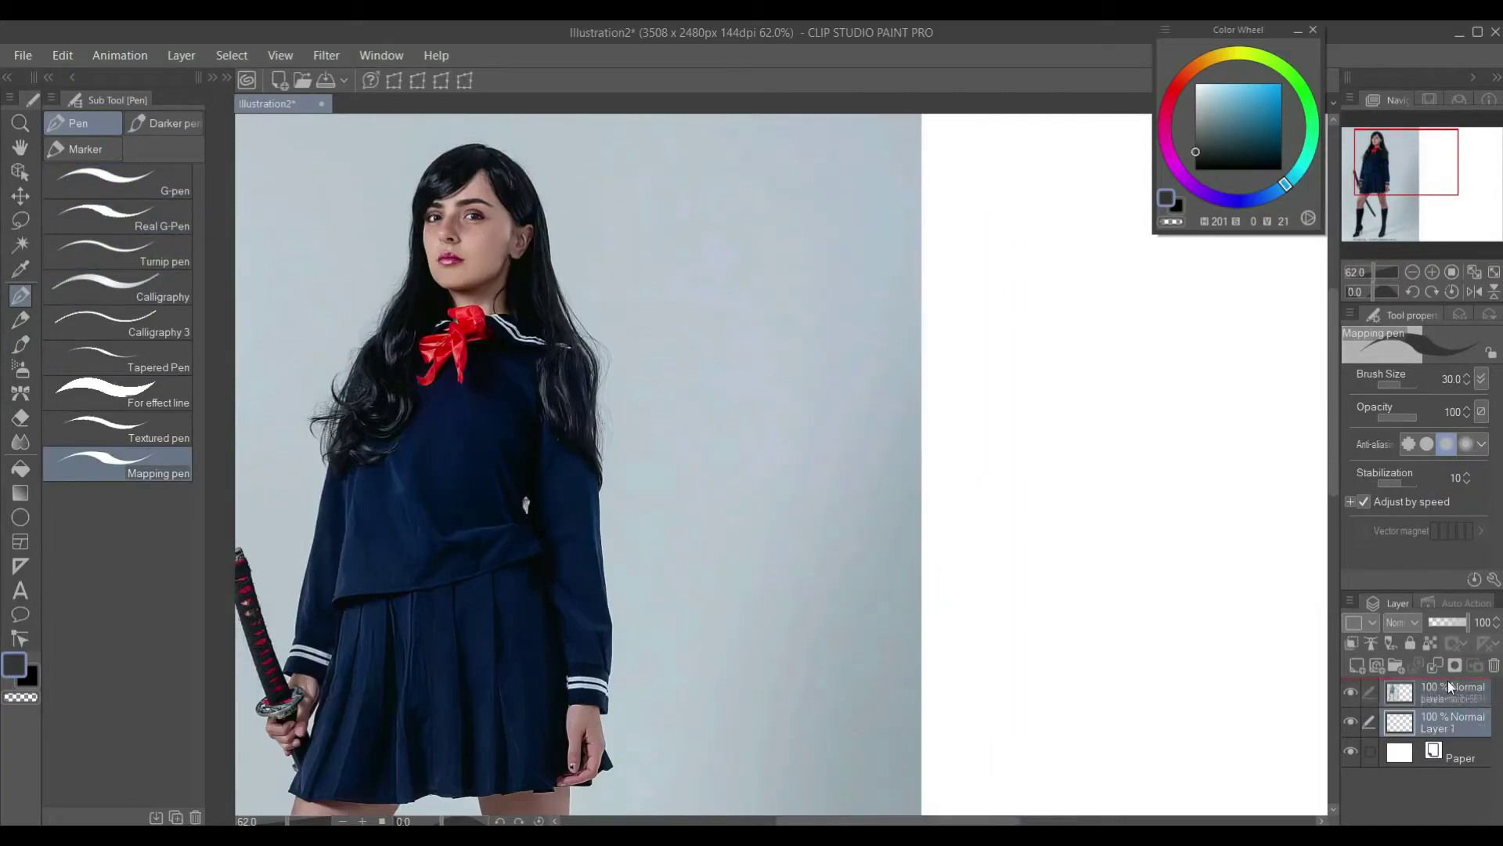
scroll(775, 566, "down", 2)
scroll(775, 566, "down", 1)
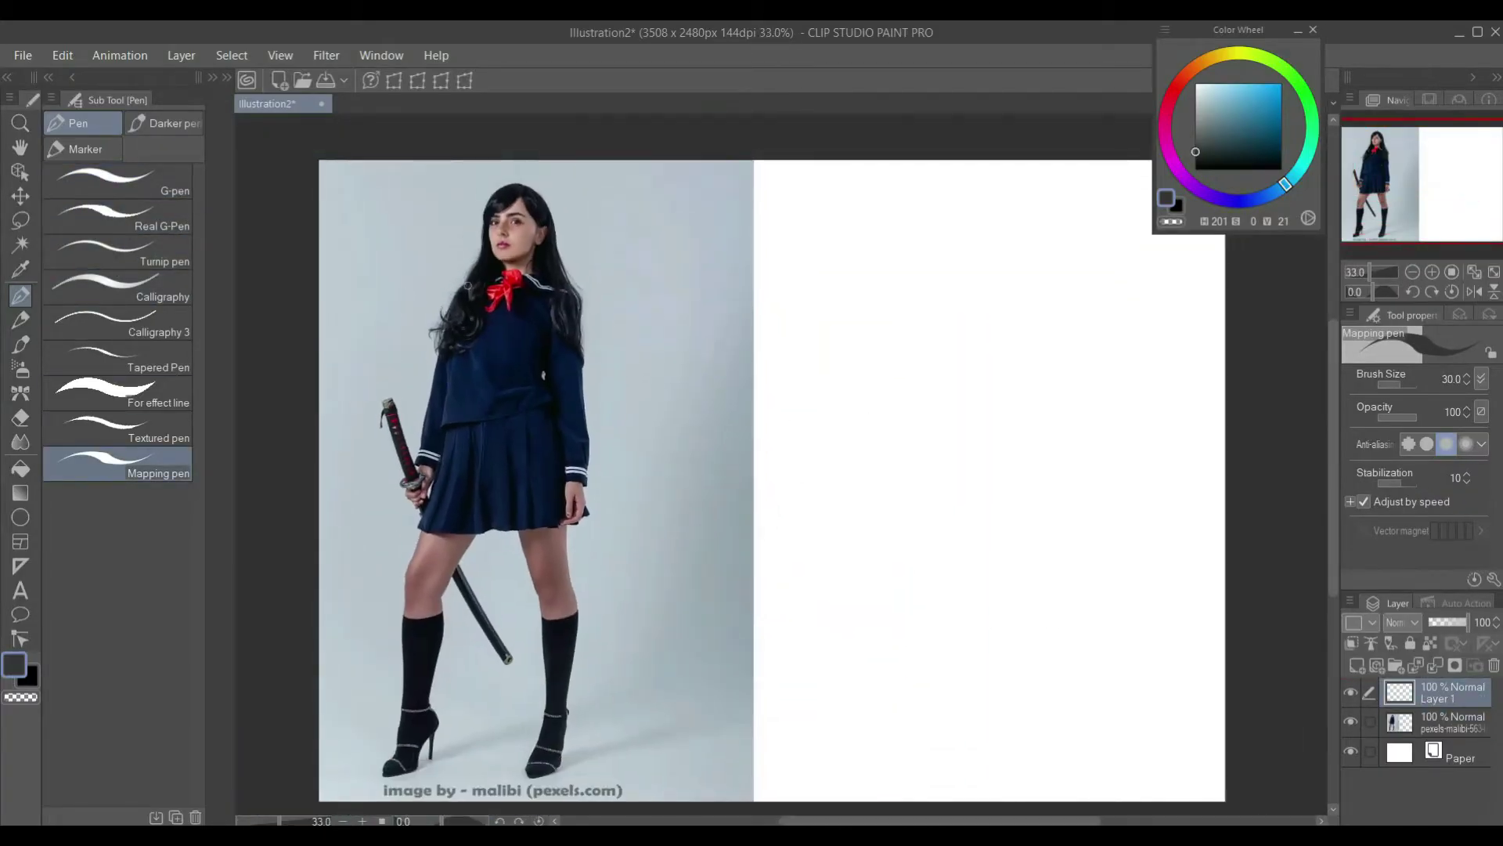
left_click_drag(338, 293, 687, 269)
key("ctrl+z")
left_click(1281, 83)
left_click(1181, 80)
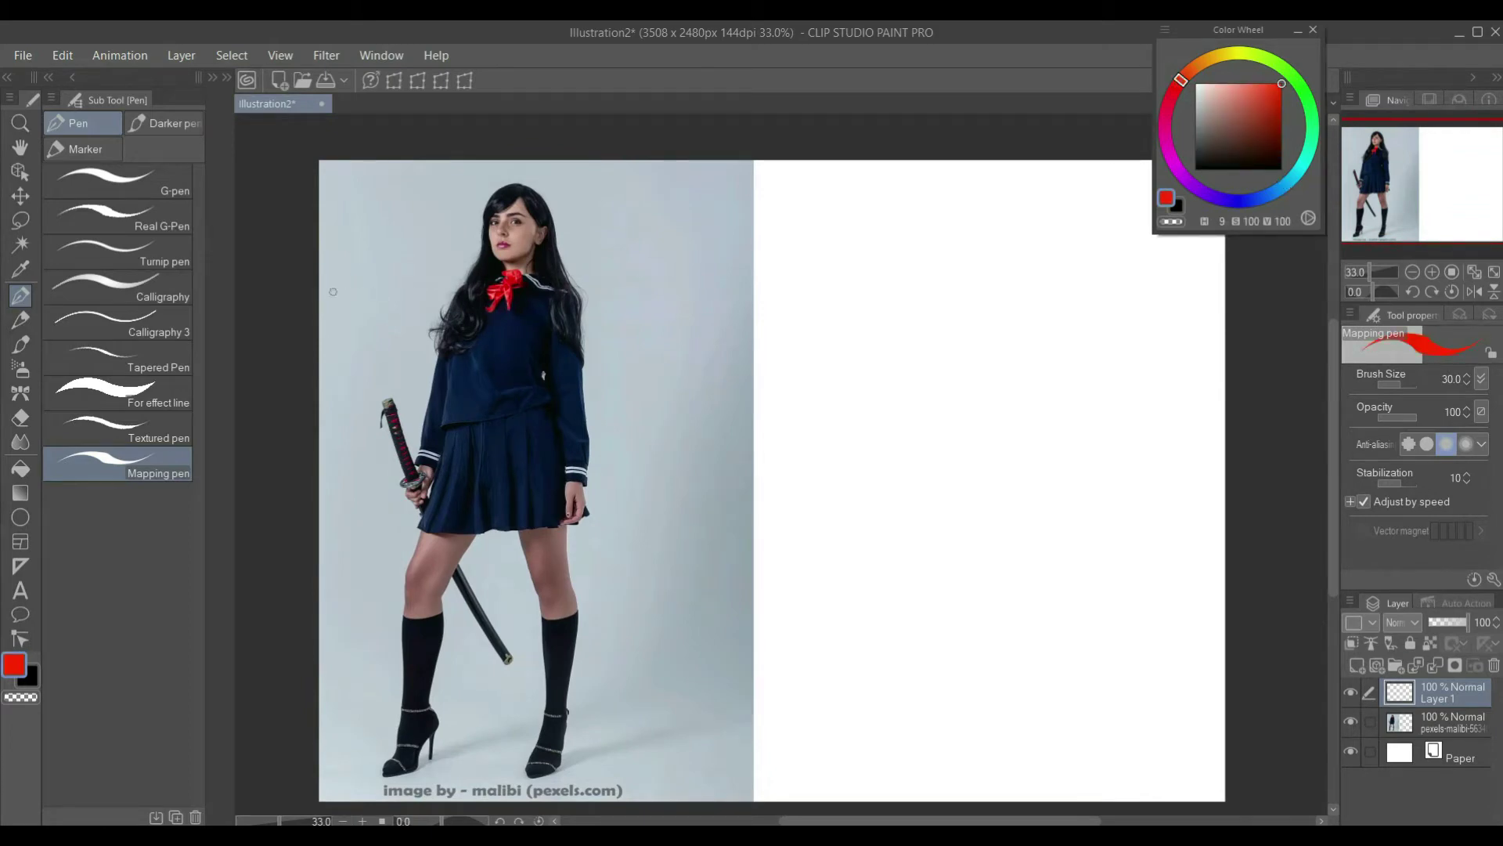
Step: Draw red horizontal division lines across the photo at the neck, the waist, below the feet and above the head
mouse_move(352, 292)
left_mouse_down()
mouse_move(473, 299)
mouse_move(702, 269)
left_mouse_up()
key("ctrl+z")
left_click_drag(357, 287, 758, 282)
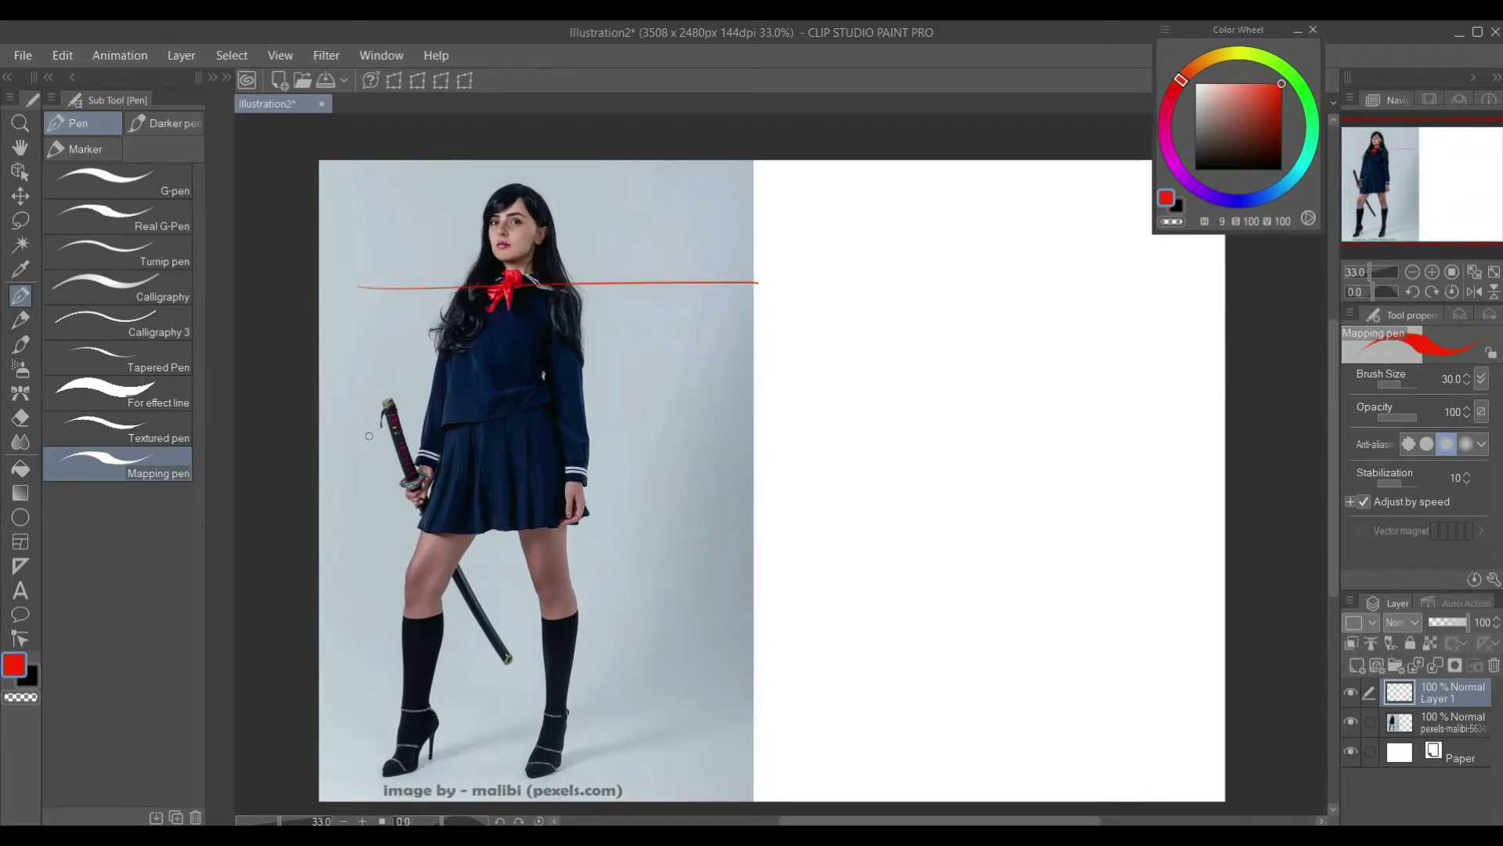
left_click_drag(412, 416, 728, 417)
left_click_drag(324, 775, 701, 786)
left_click_drag(451, 183, 673, 172)
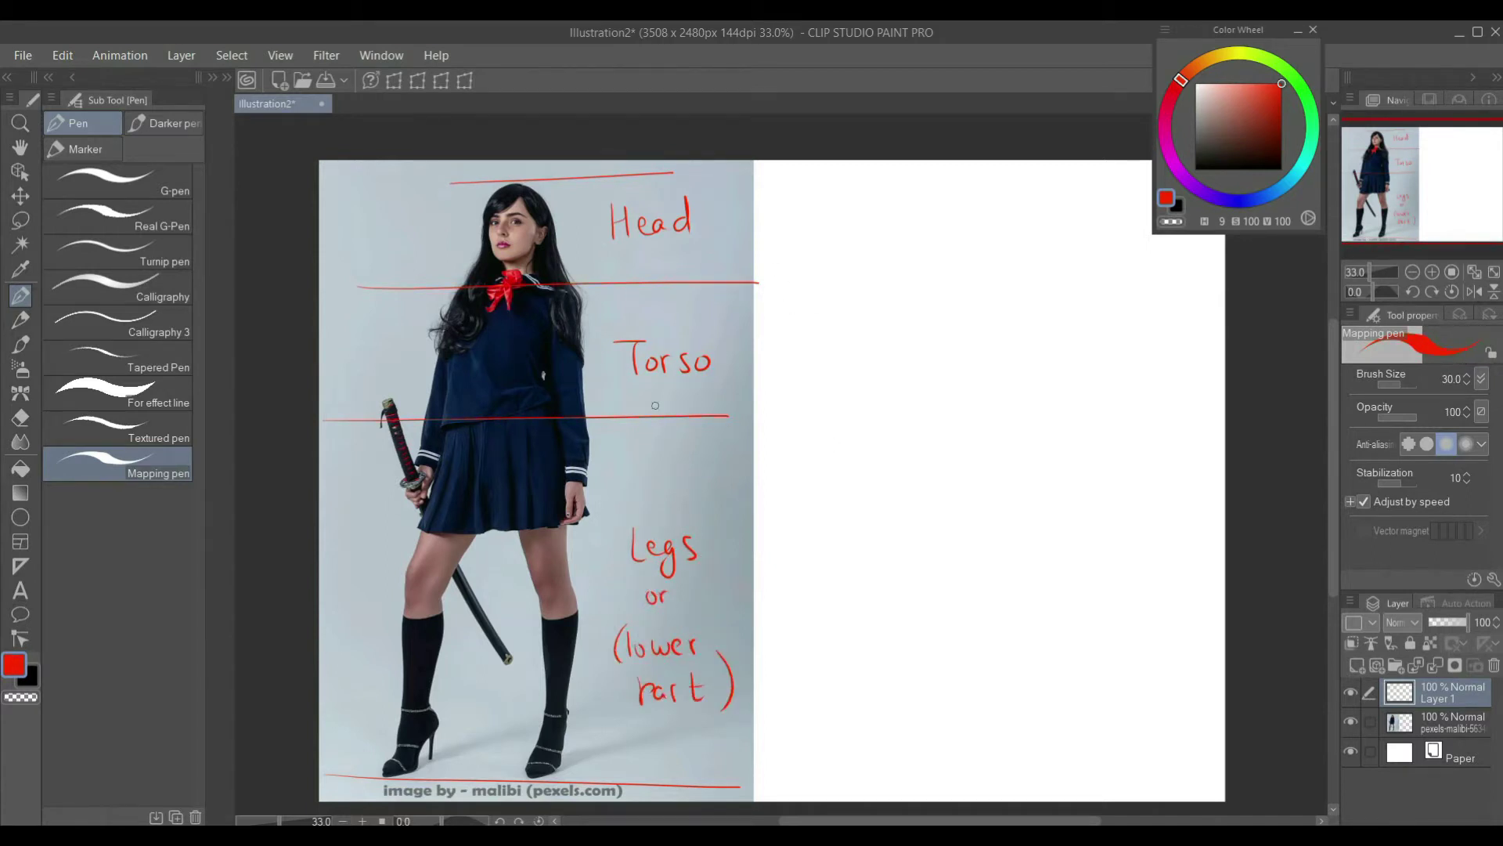
Step: Draw vertical double-headed arrows beside the figure spanning the head, torso and legs sections
left_click_drag(670, 477, 634, 479)
left_click_drag(354, 188, 356, 270)
left_click_drag(342, 255, 369, 270)
left_click_drag(344, 196, 363, 200)
left_click_drag(331, 307, 298, 741)
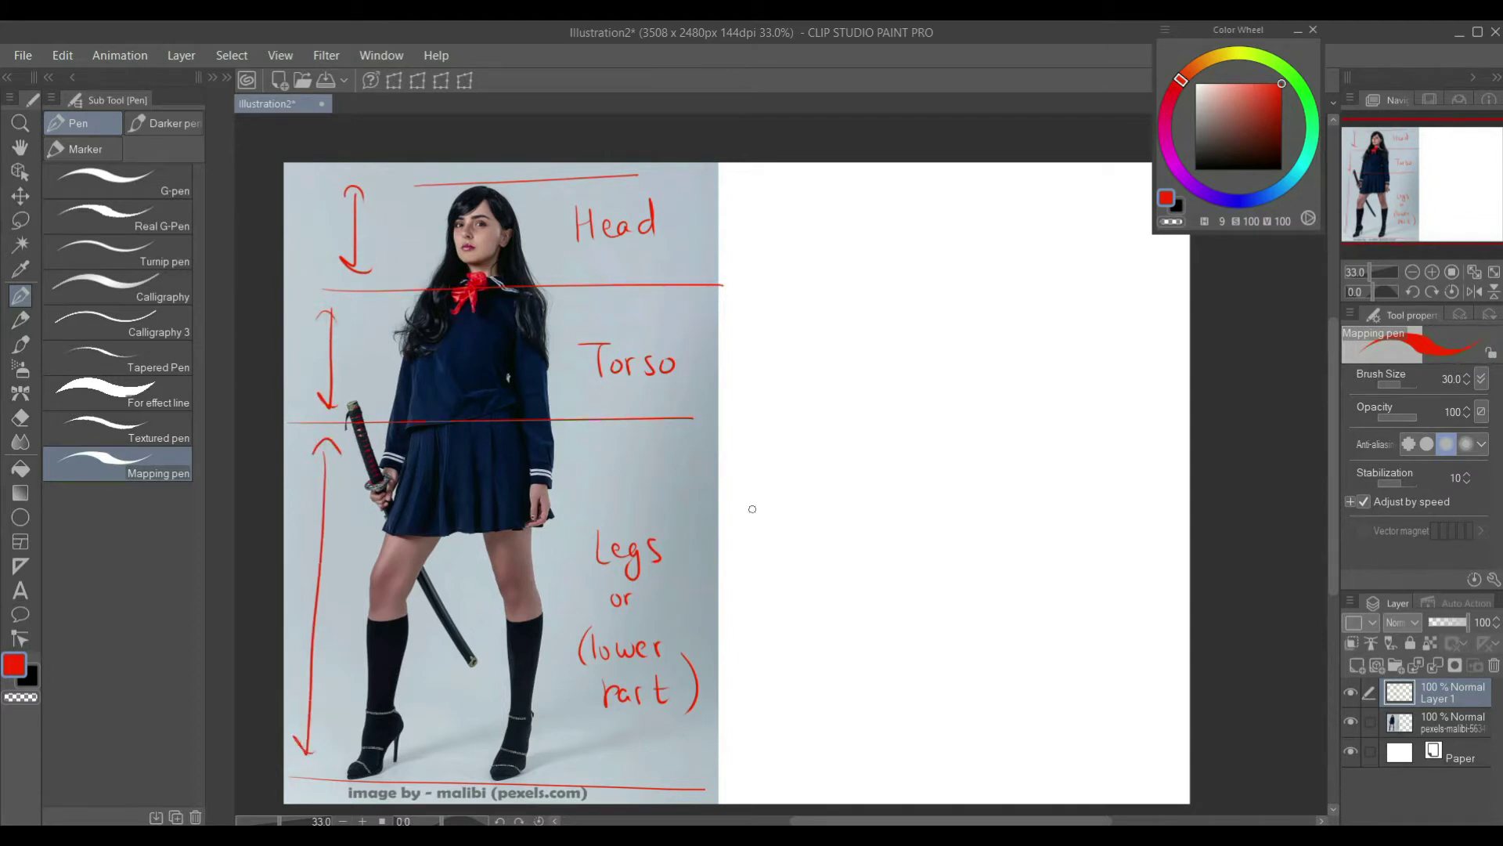
Step: Add a new layer and draw four horizontal guide lines on the blank area, level with the photo's division lines
left_click_drag(1317, 635, 1284, 624)
left_click(1356, 664)
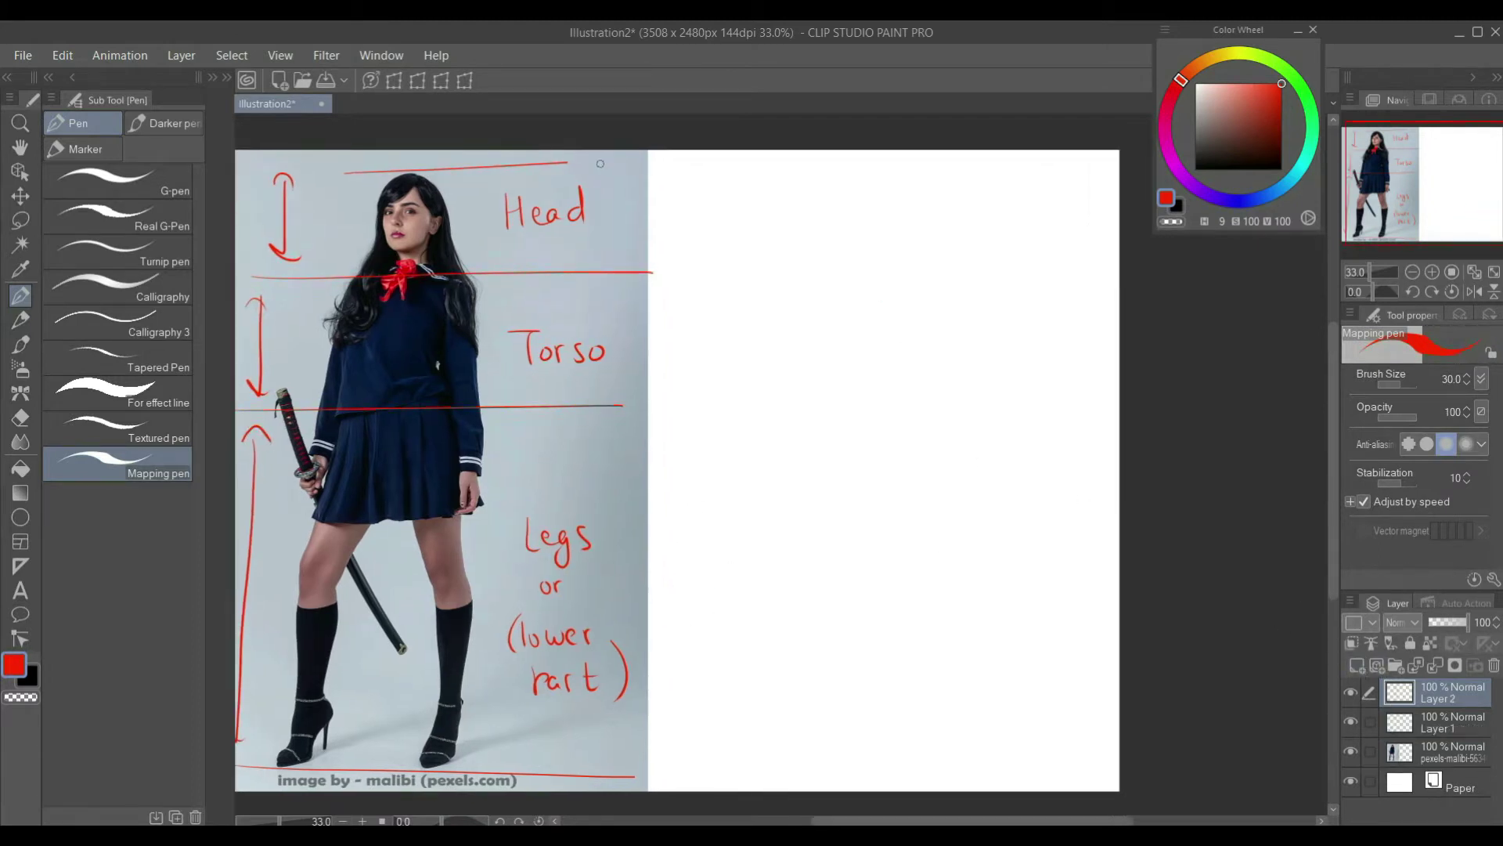
mouse_move(658, 162)
left_mouse_down()
mouse_move(1010, 163)
mouse_move(998, 163)
left_mouse_up()
key("ctrl+z")
left_click_drag(673, 270, 1032, 269)
left_click_drag(674, 403, 1051, 402)
left_click_drag(688, 771, 990, 773)
Step: Lasso the two middle guide lines and move them down to enlarge the head section, then deselect
key("m")
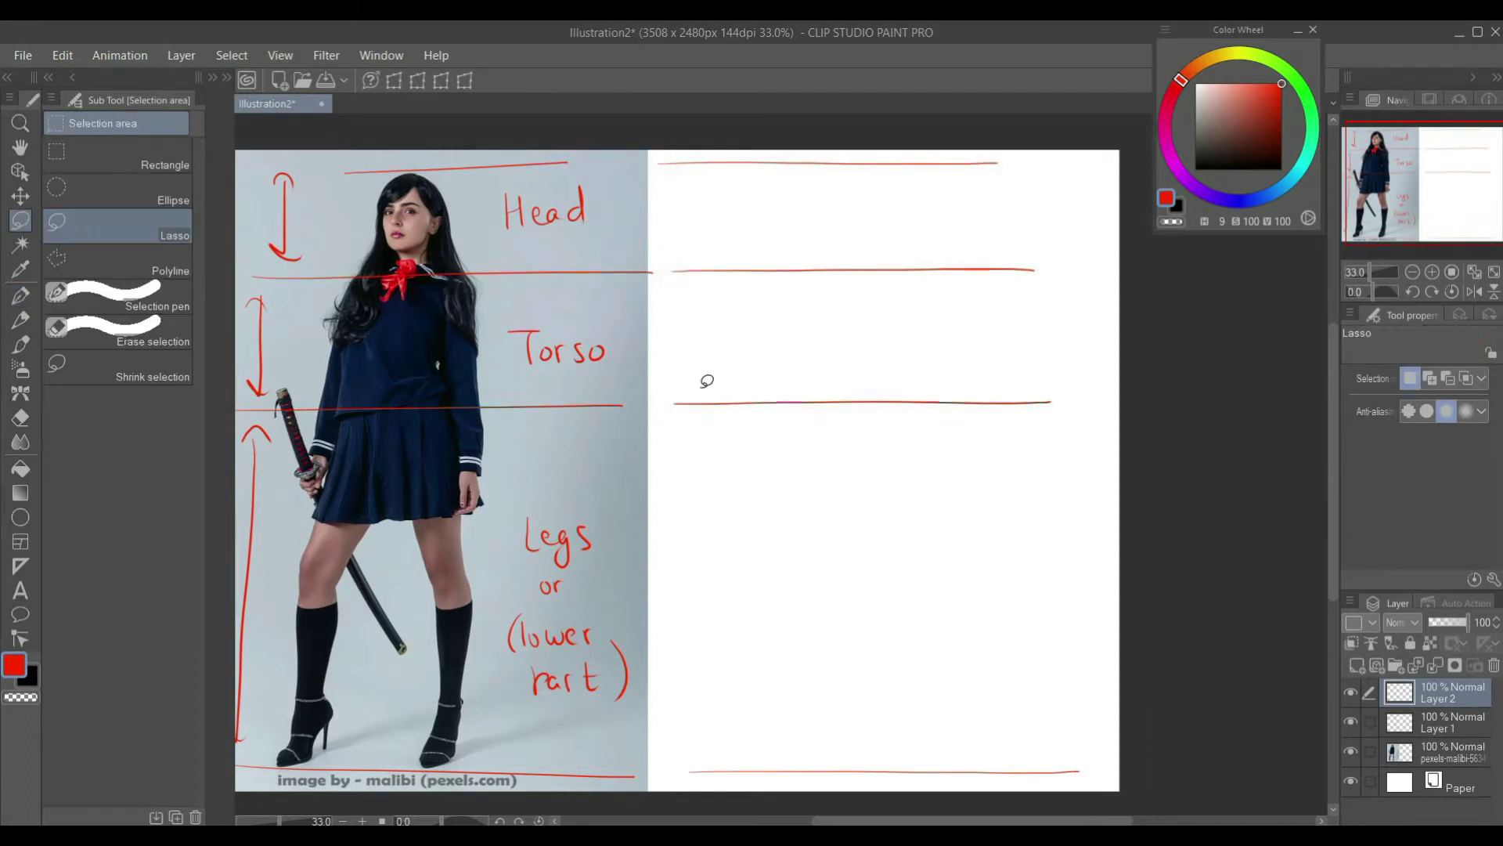
left_click_drag(710, 249, 667, 264)
mouse_move(733, 479)
left_mouse_down()
mouse_move(905, 496)
mouse_move(1027, 467)
mouse_move(1104, 370)
mouse_move(1032, 250)
left_mouse_up()
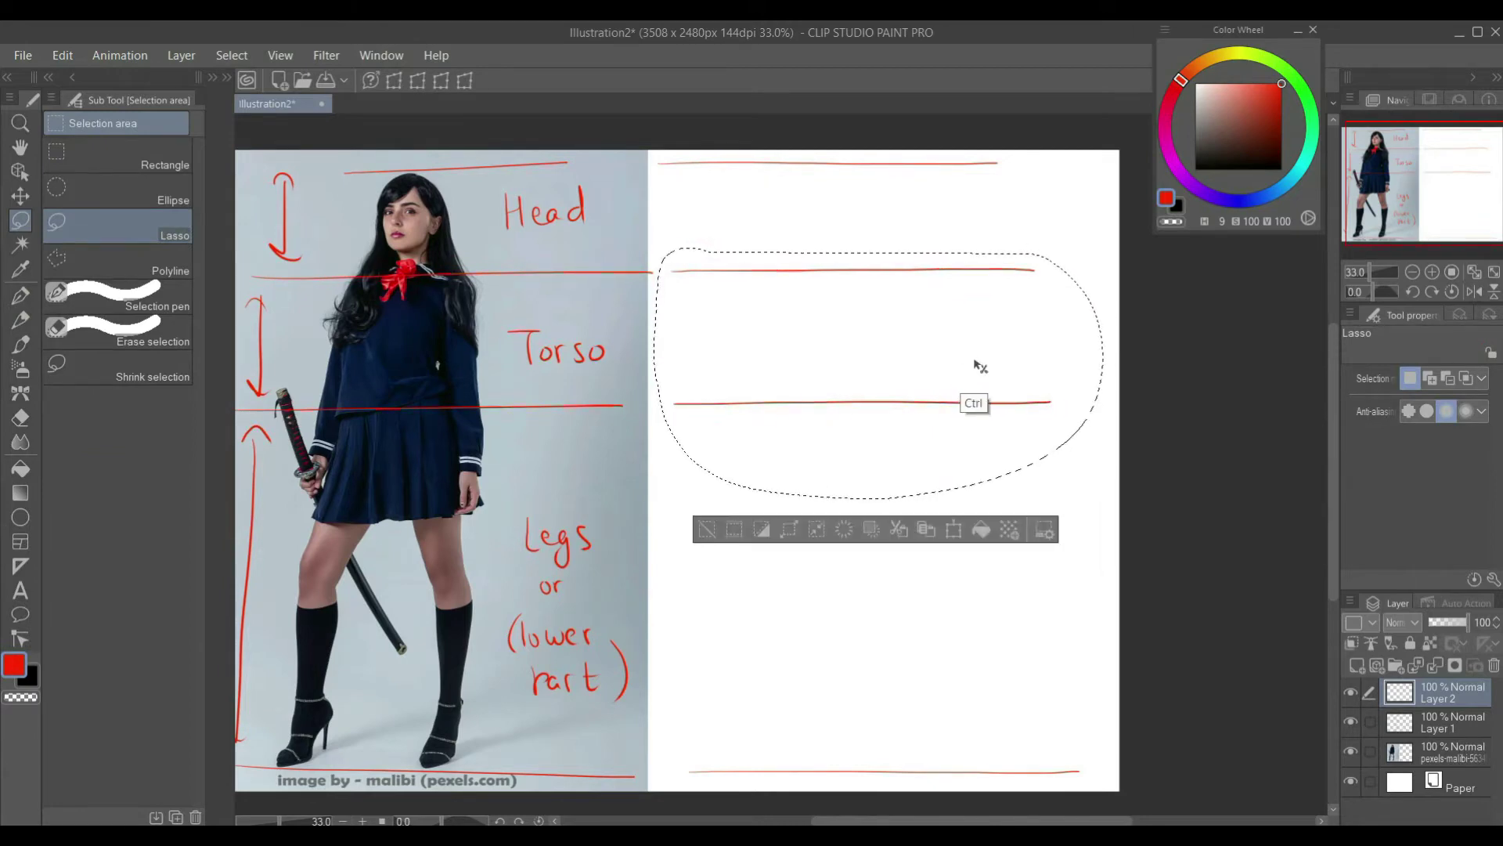
mouse_move(976, 365)
left_mouse_down()
mouse_move(987, 618)
mouse_move(992, 599)
left_mouse_up()
left_click(1062, 463)
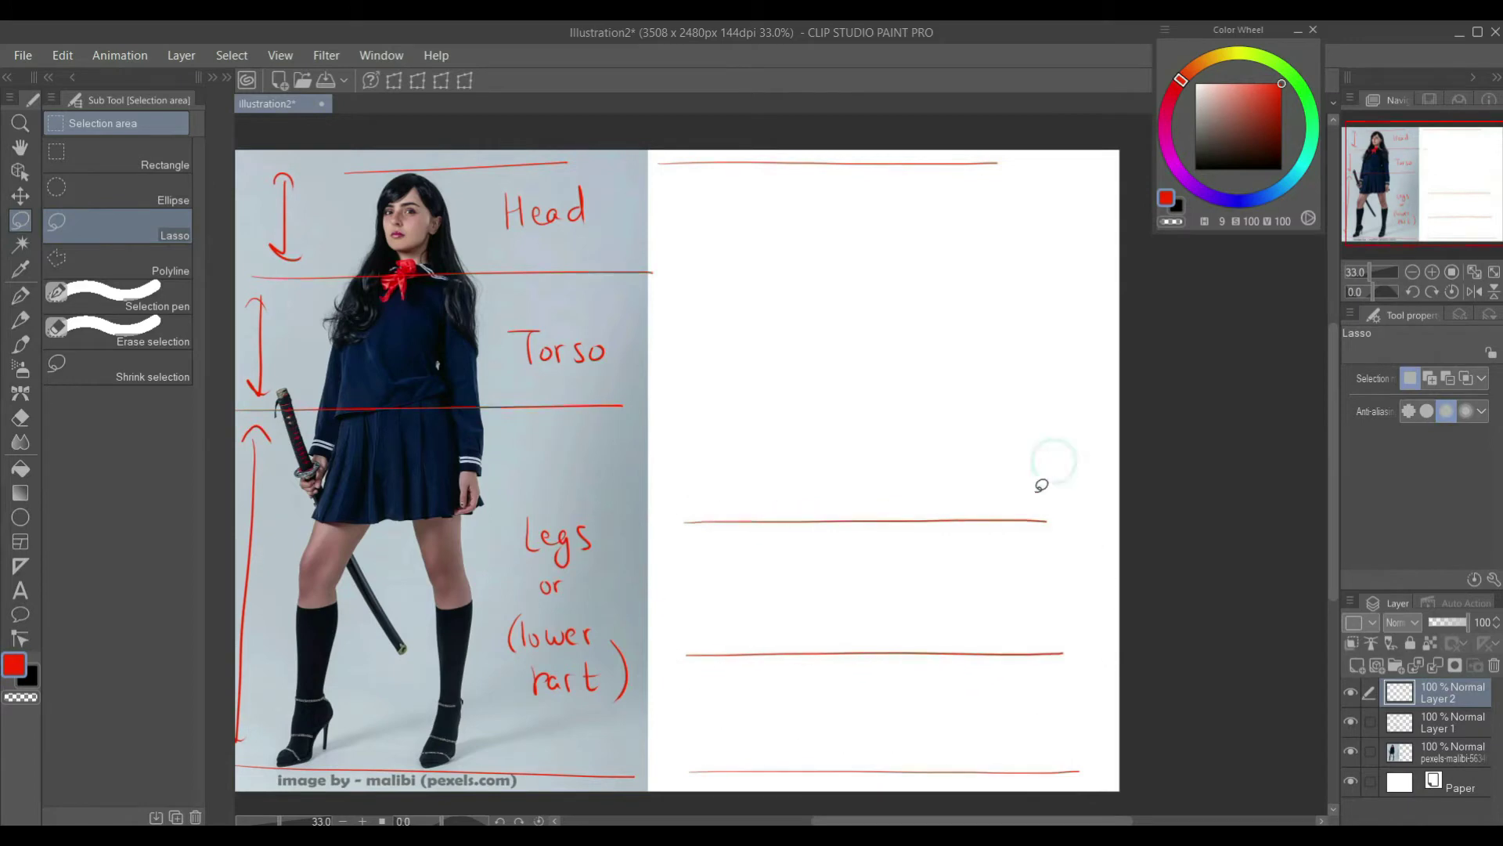
Step: Scale the whole set of four guide lines down proportionally and position it within the blank area beside the photo
key("p")
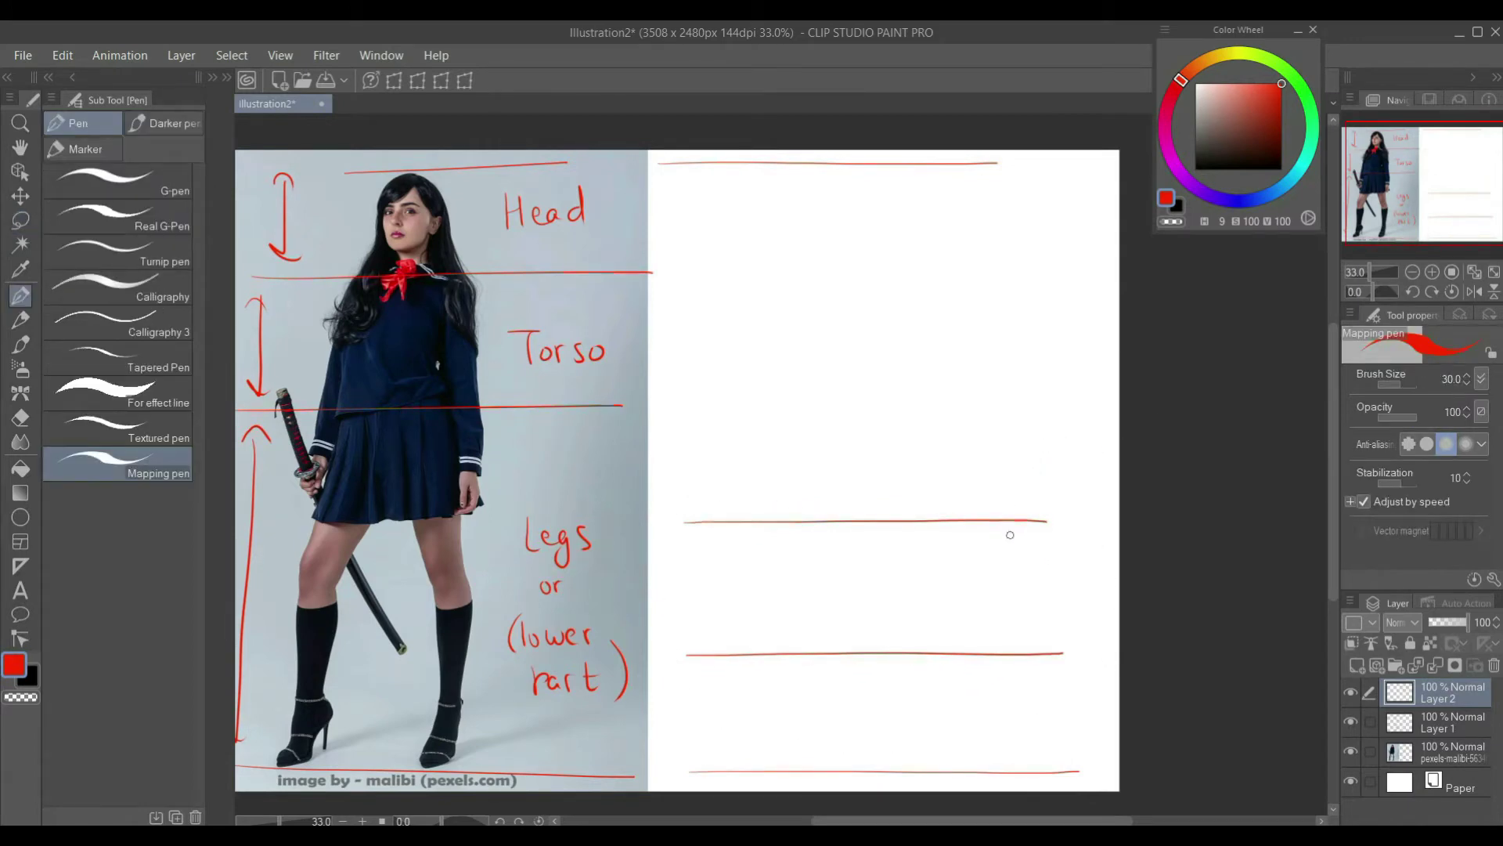
key("ctrl+t")
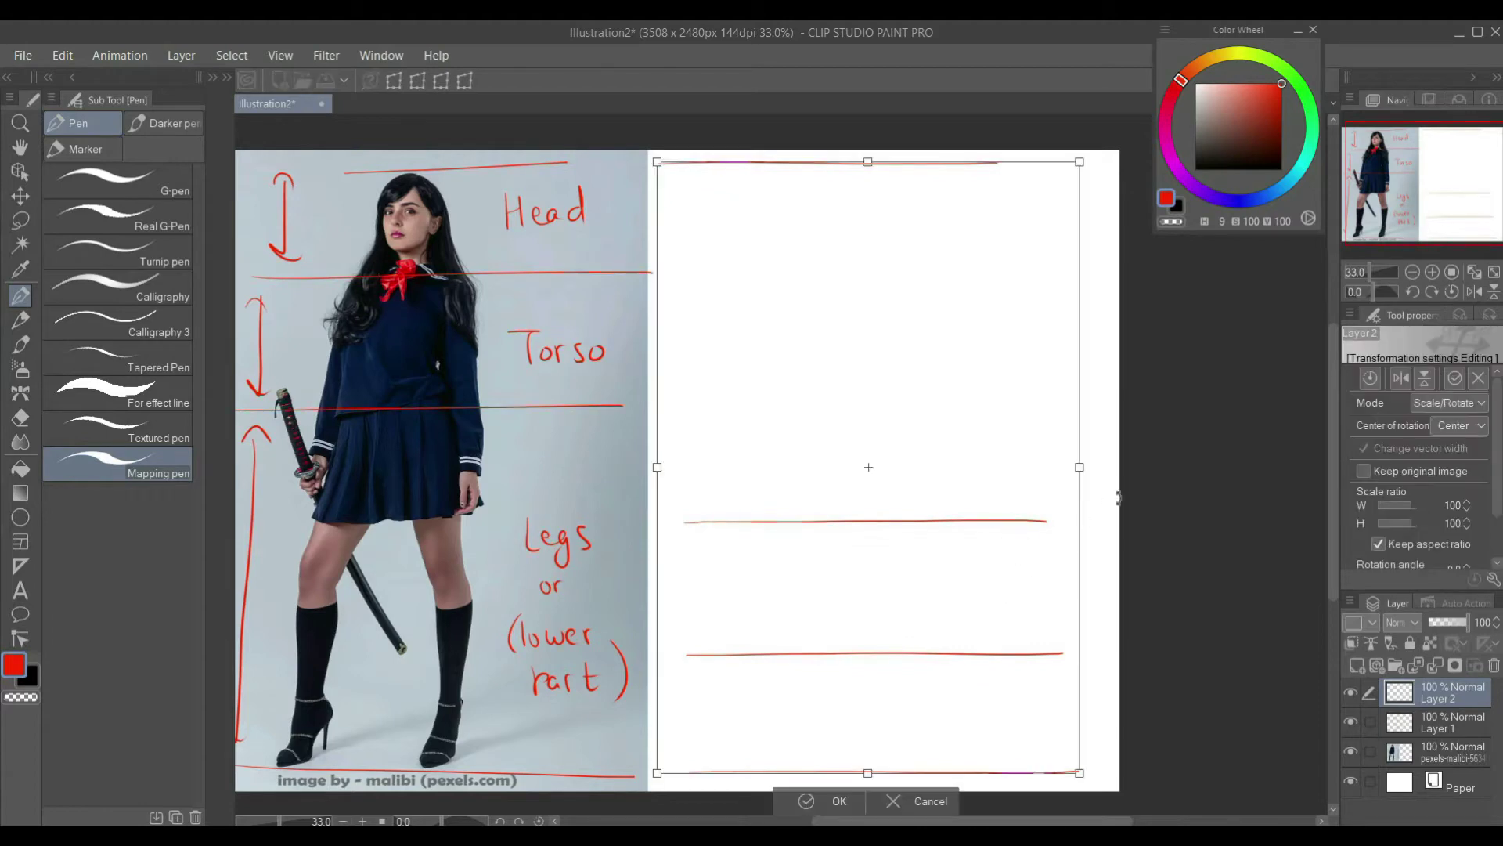
left_click_drag(1081, 469, 868, 505)
left_click_drag(785, 530, 870, 516)
left_click_drag(951, 459, 992, 470)
left_click_drag(917, 541, 911, 549)
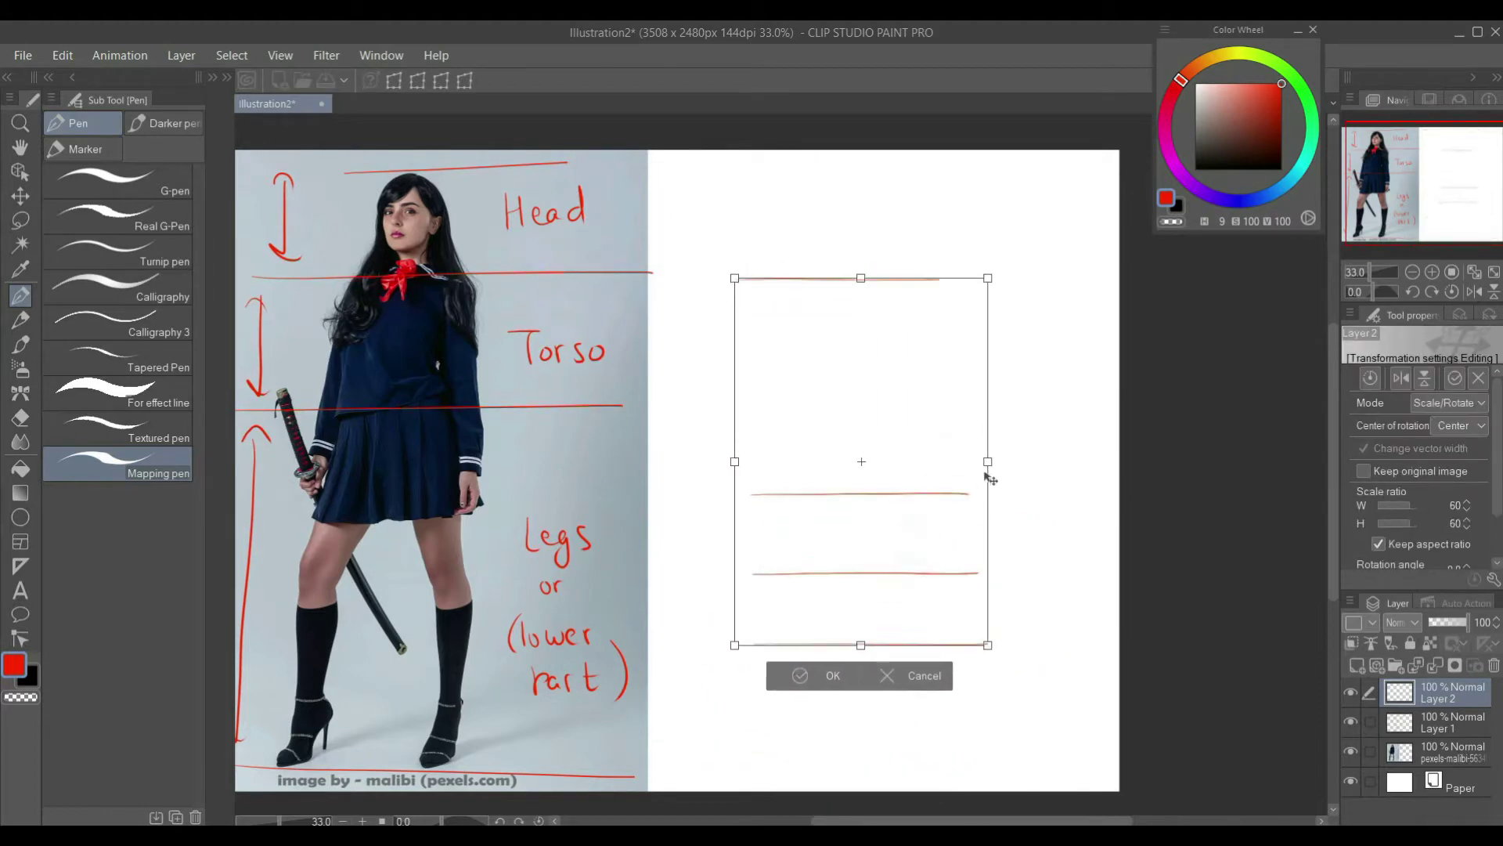
left_click_drag(990, 460, 860, 678)
left_click(823, 707)
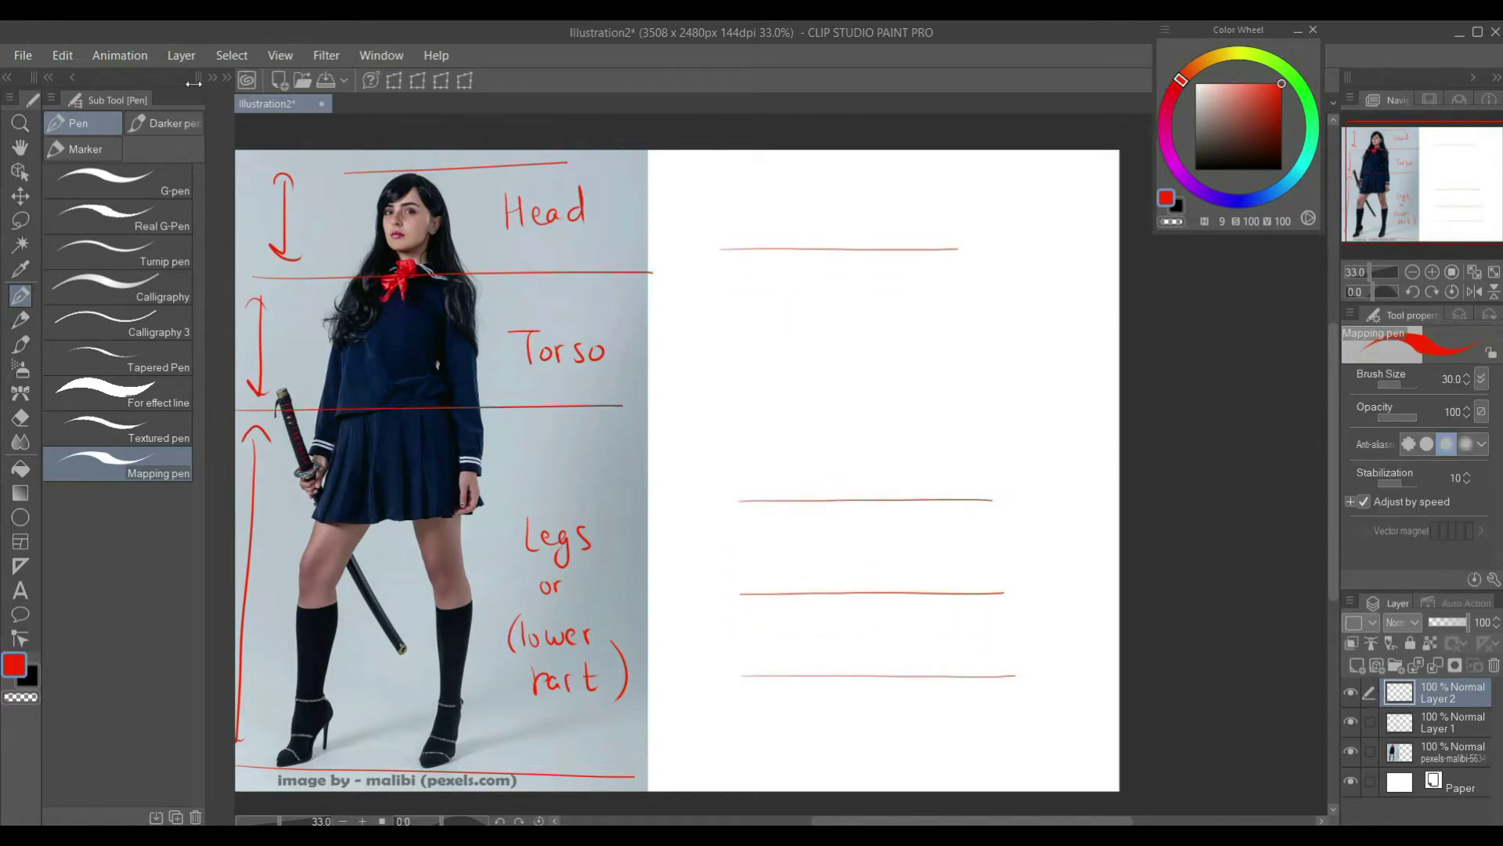
Step: Extend the canvas rightward in two passes, to 4590 px and 5376 px wide
left_click(49, 76)
left_click(63, 56)
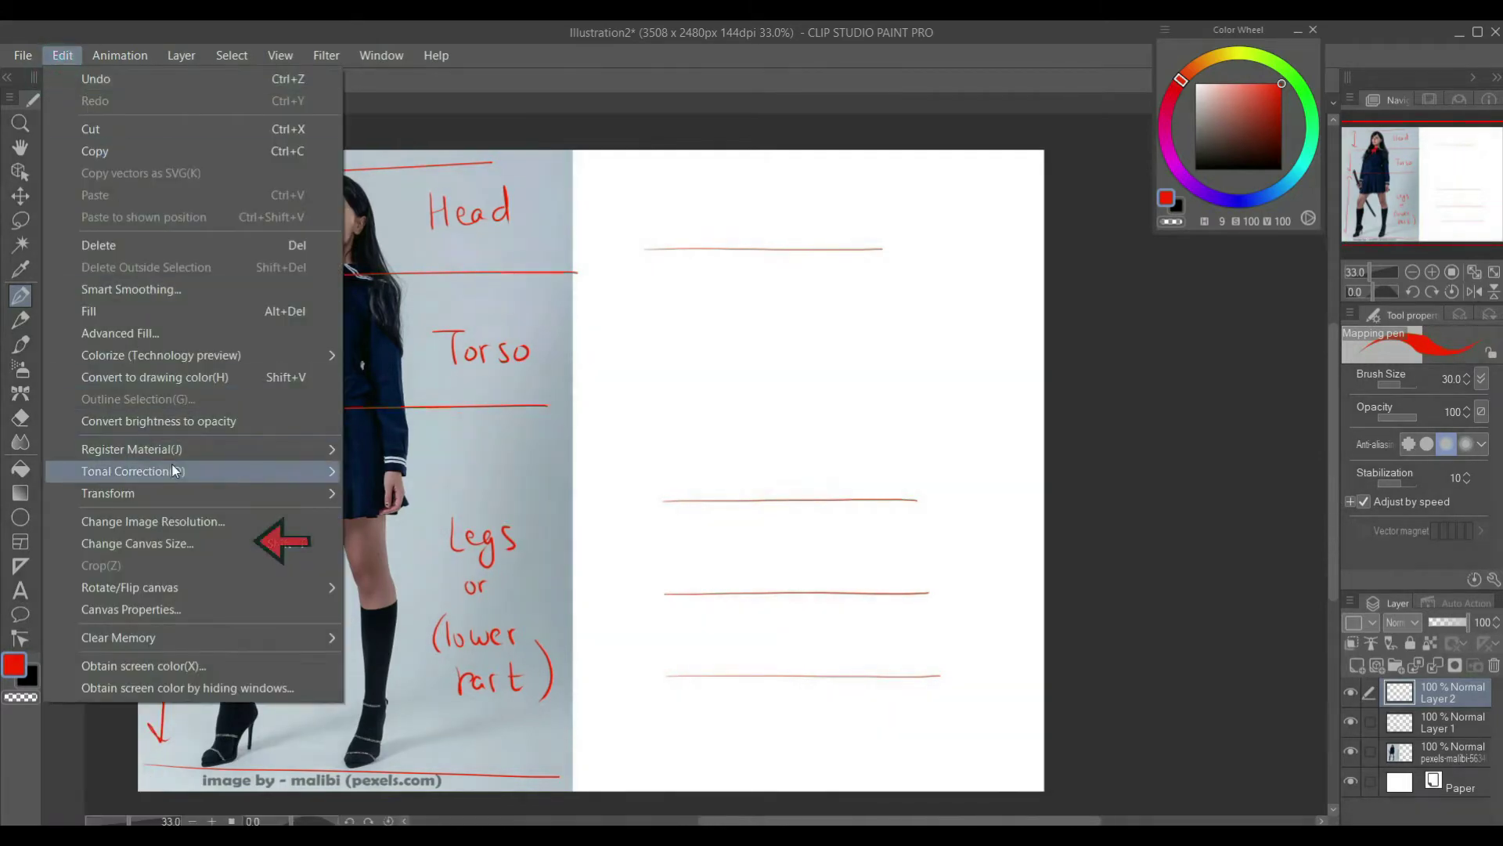
left_click(183, 546)
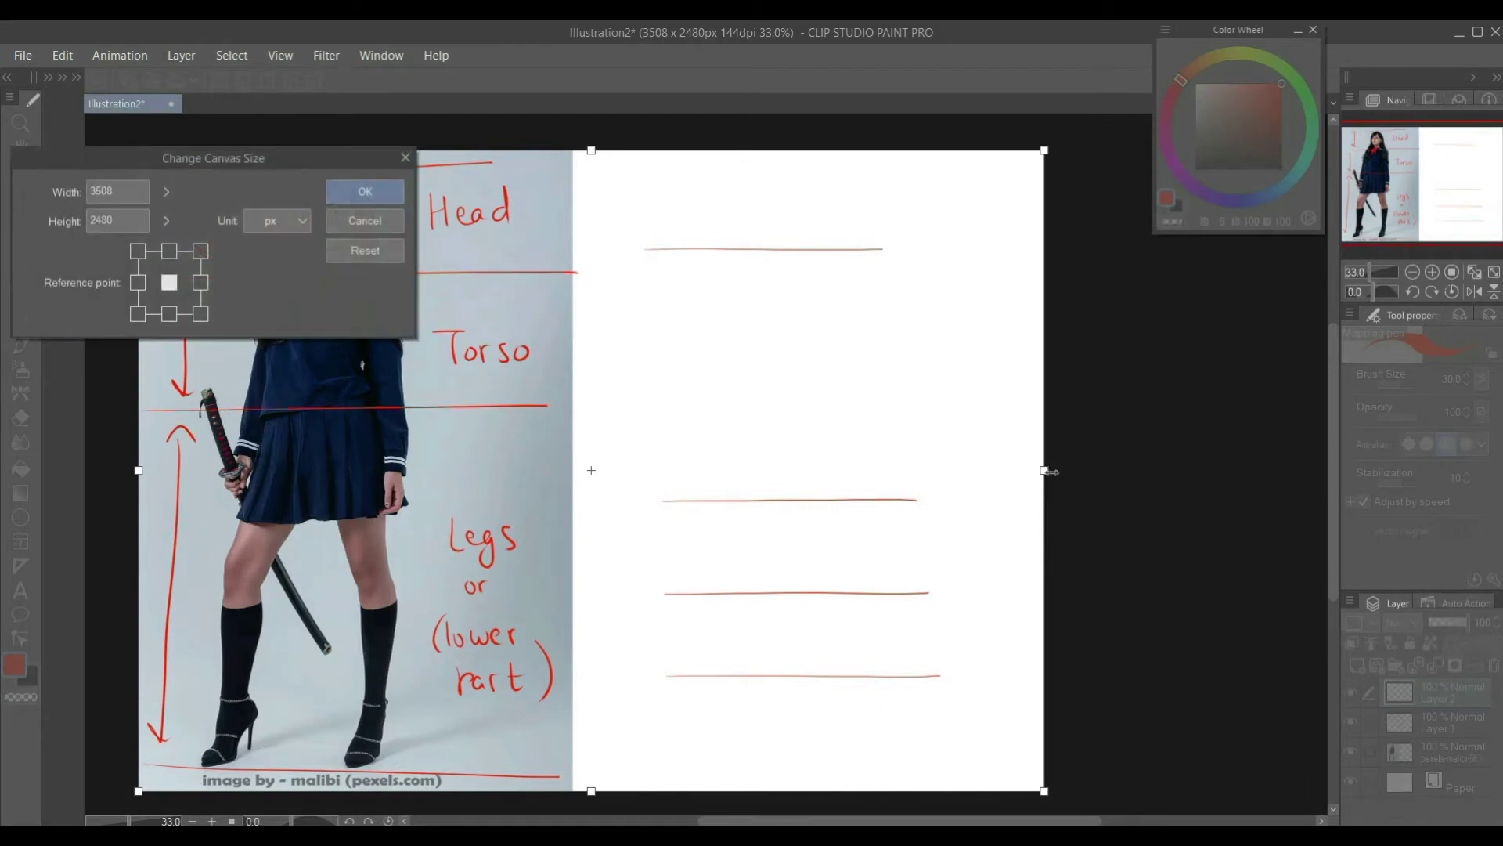
left_click_drag(1048, 470, 1324, 497)
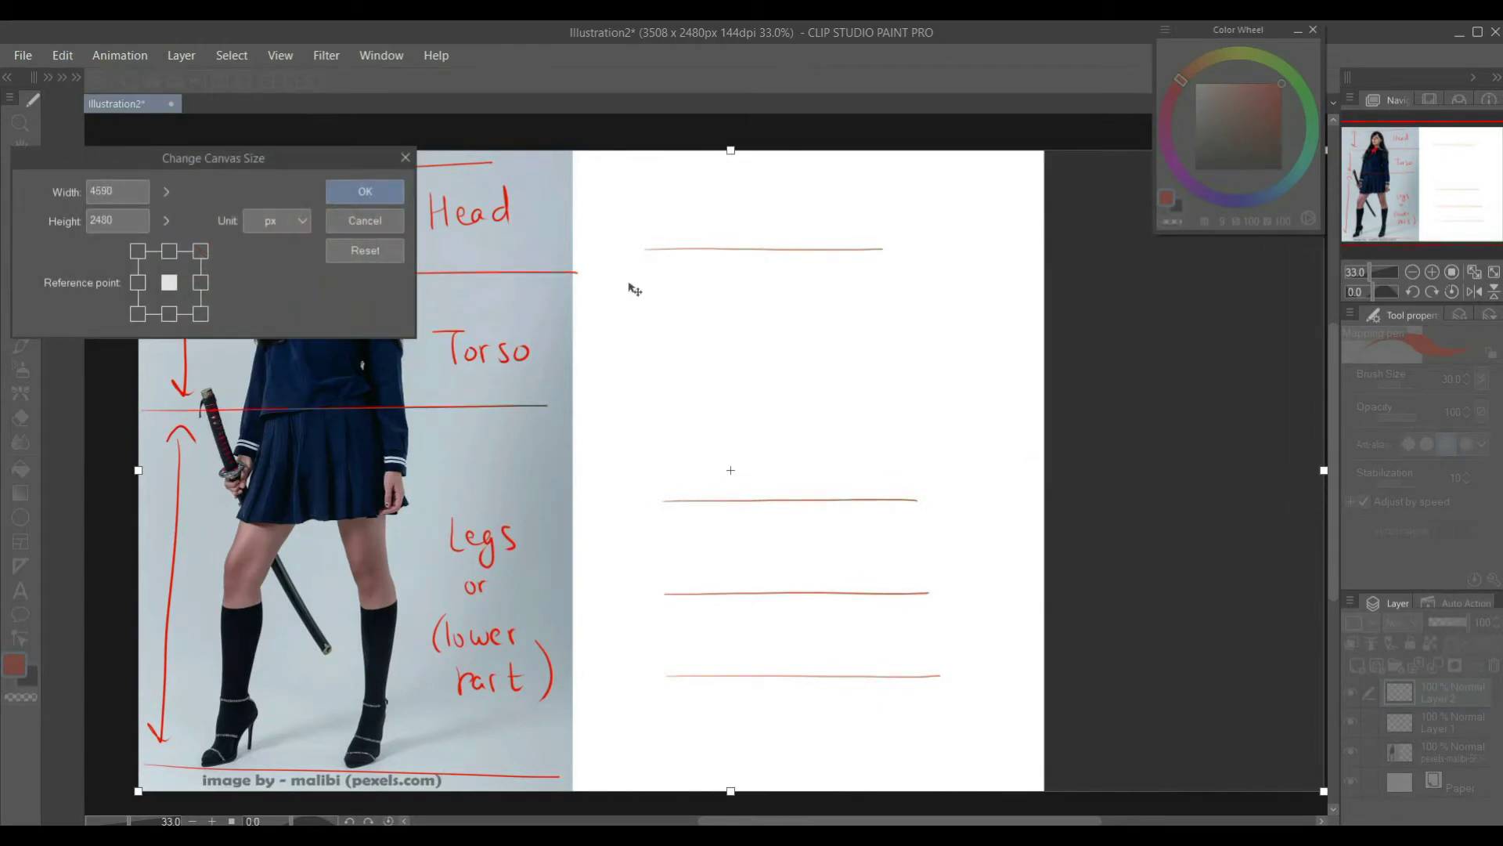
left_click(365, 191)
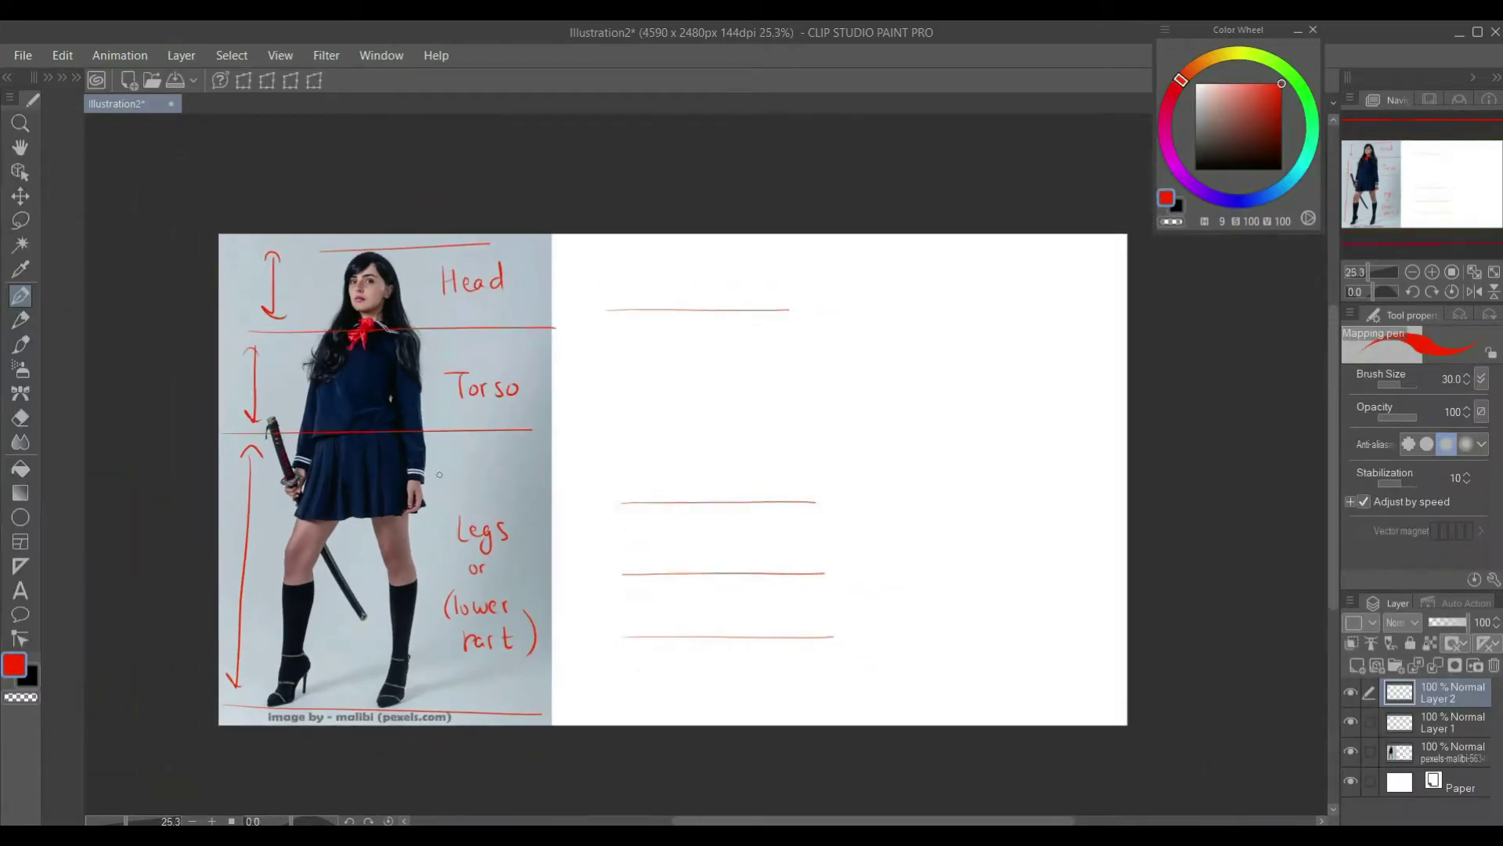
key("ctrl+alt+c")
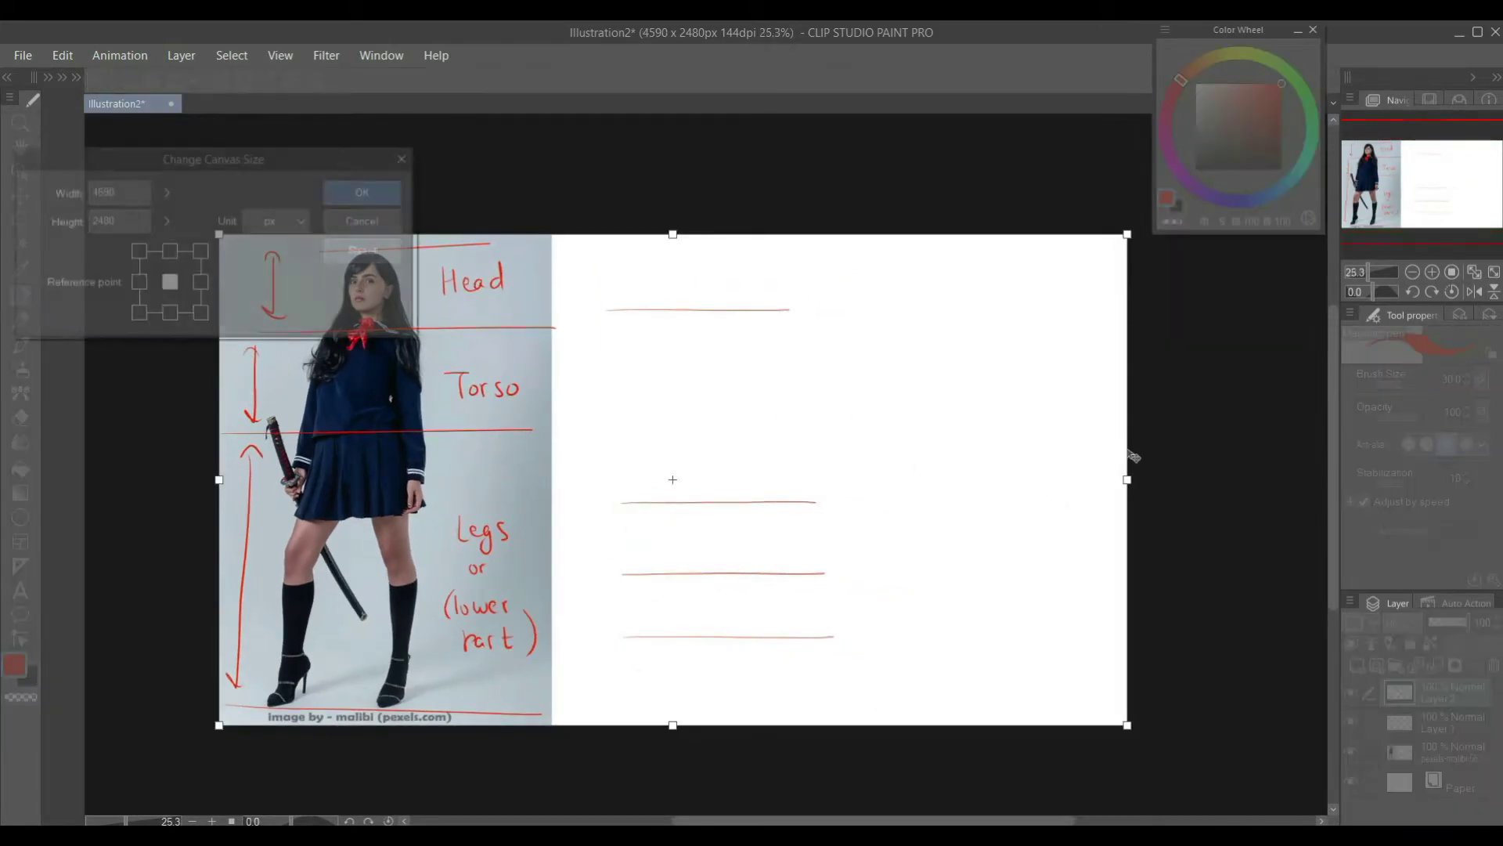
left_click_drag(1154, 489, 1283, 489)
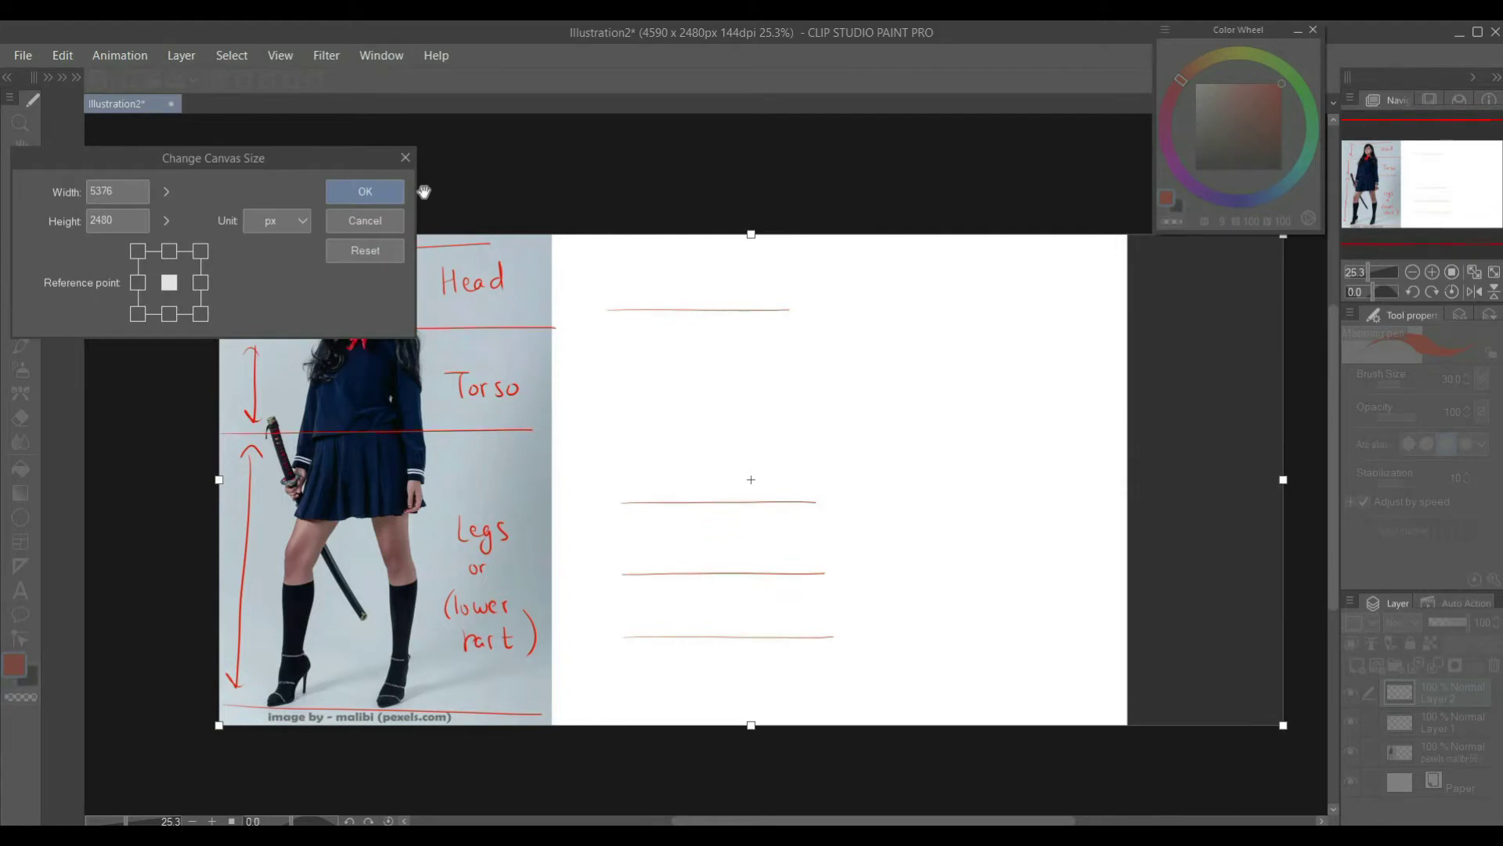
left_click(394, 195)
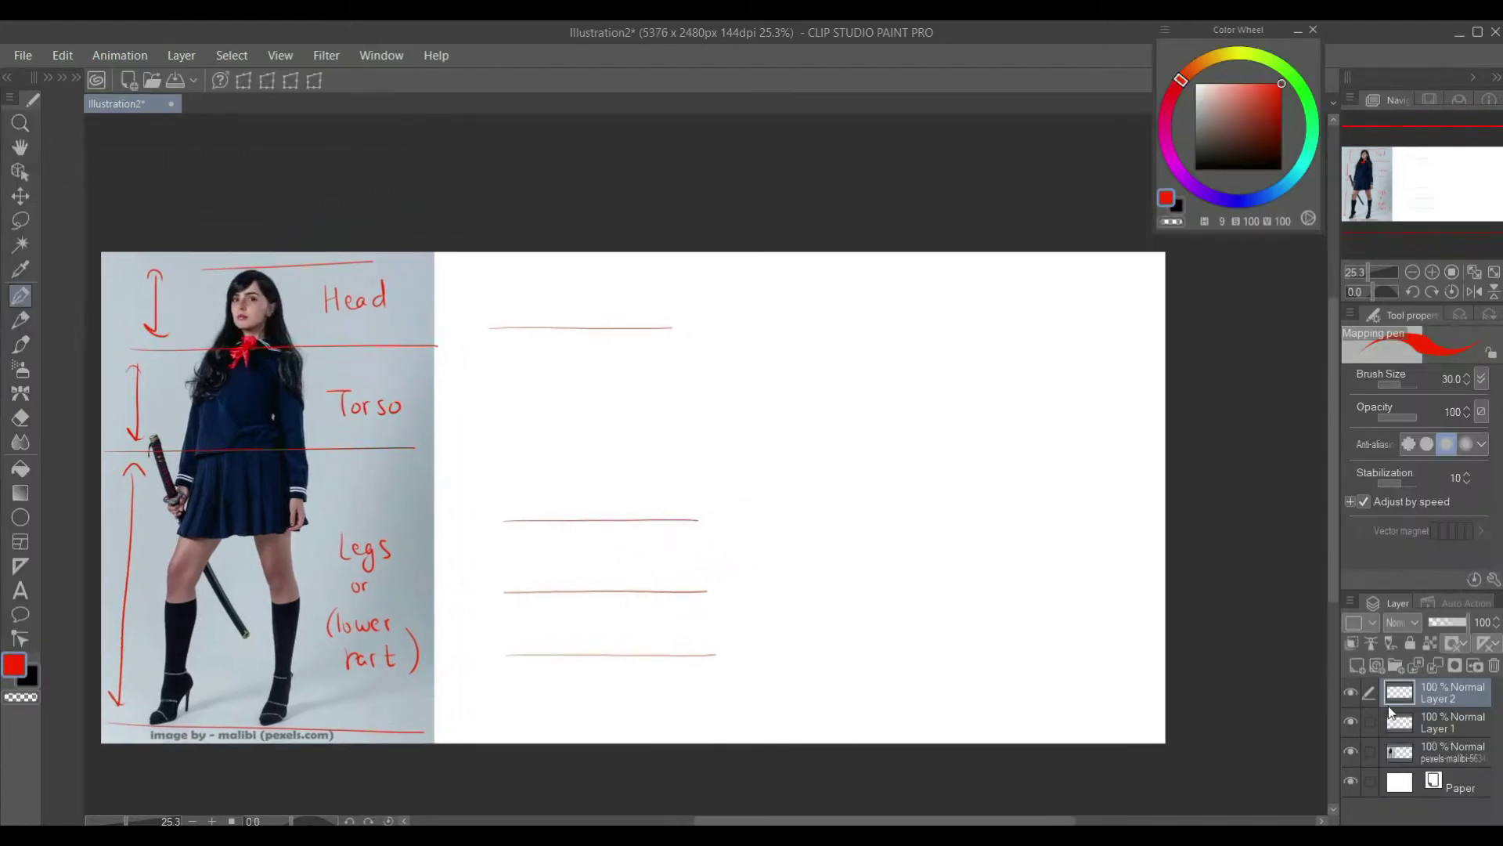
Step: Move the set of four guide lines down so its lowest line sits level with the photo figure's feet
left_click(1352, 692)
left_click(1352, 692)
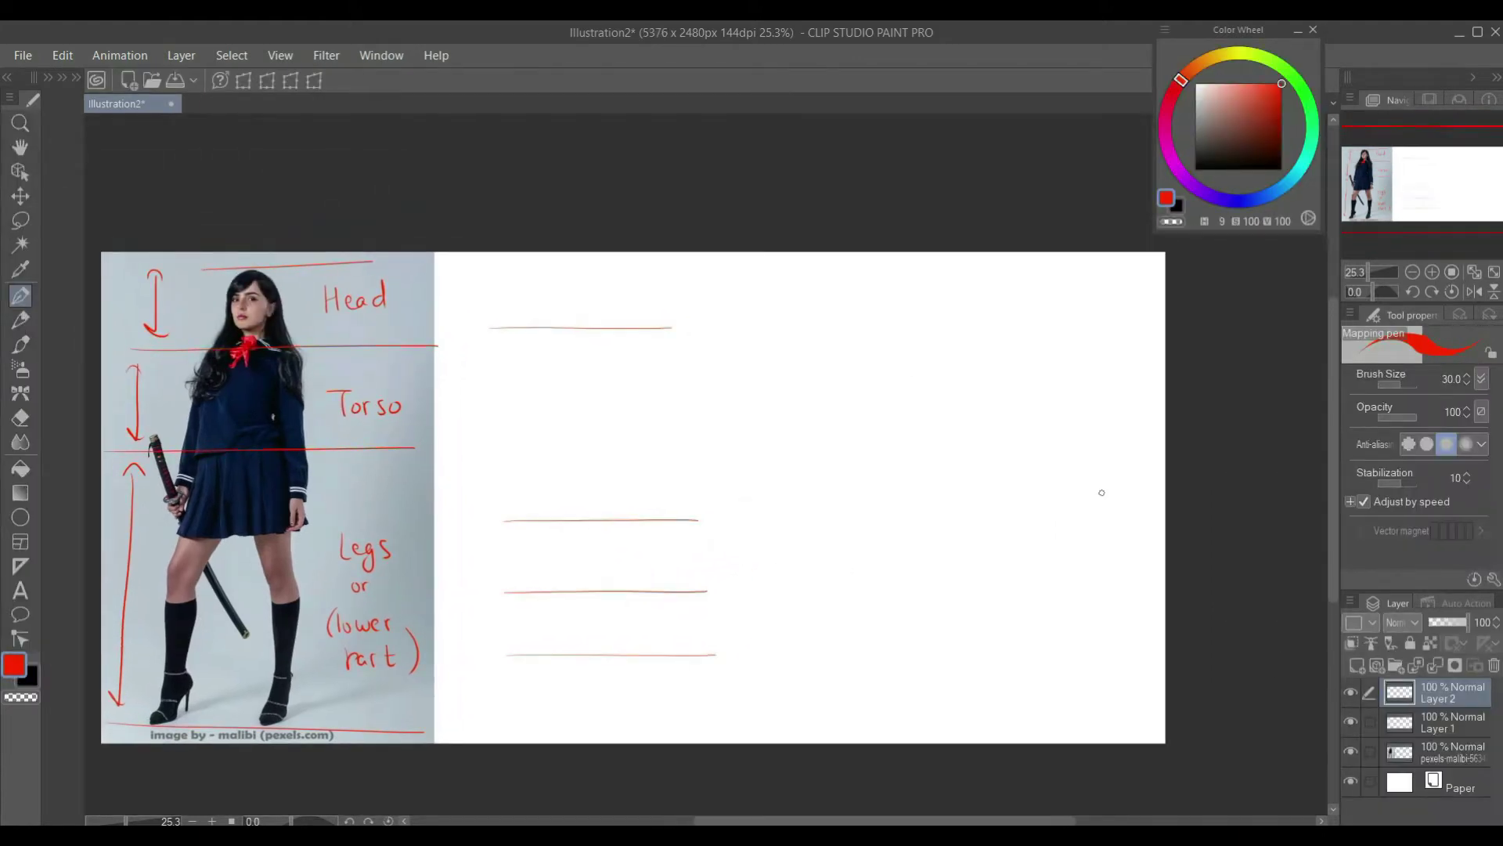
scroll(671, 591, "up", 2)
scroll(670, 589, "down", 1)
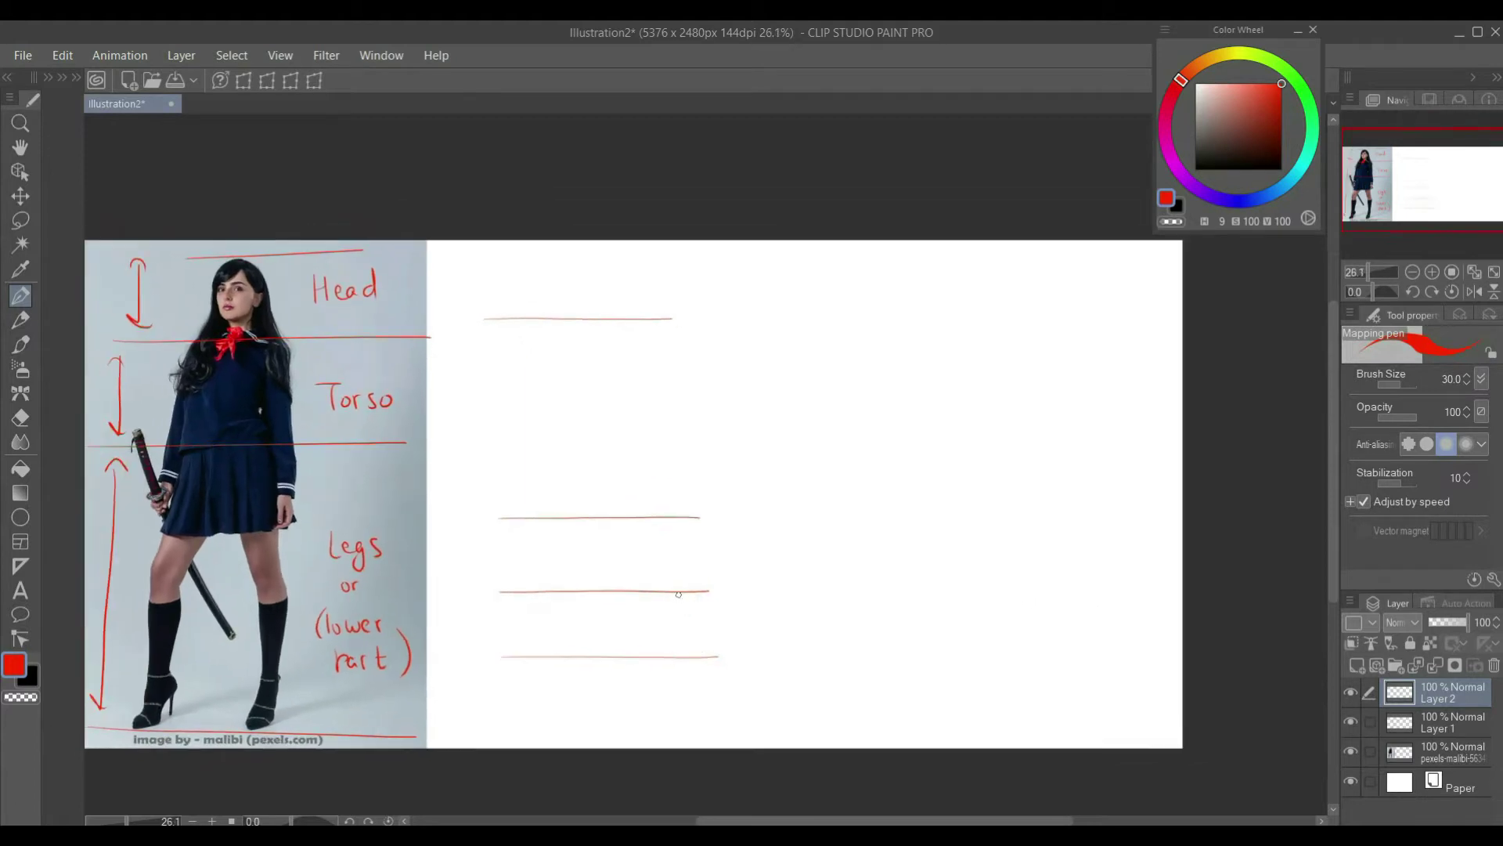
key("k")
left_click_drag(635, 575, 621, 654)
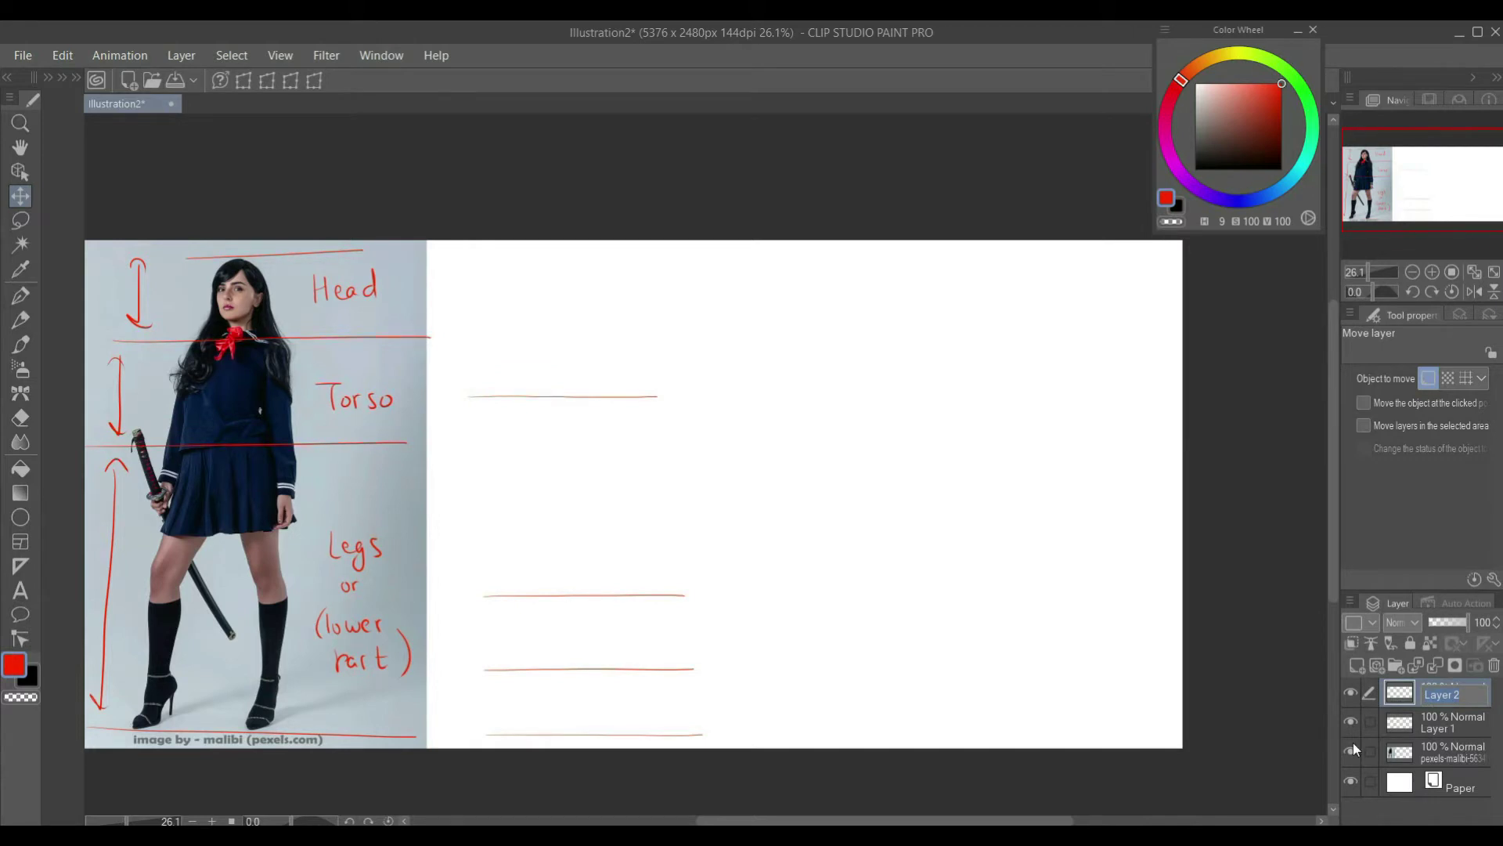
Step: Rename the guide-line layer as "2 heads"
type("approx 2heads")
key("BackSpace")
key("BackSpace")
key("BackSpace")
key("BackSpace")
key("BackSpace")
key("BackSpace")
key("BackSpace")
key("BackSpace")
key("BackSpace")
key("BackSpace")
key("BackSpace")
key("BackSpace")
key("BackSpace")
type("2 heads")
key("Return")
Step: Add a new layer above it and name it "3 heads"
left_click(1356, 665)
type("3 heads")
key("Return")
Step: Draw four red horizontal guide lines to the right of the first set, matching the photo's head, neck, waist and feet levels
key("p")
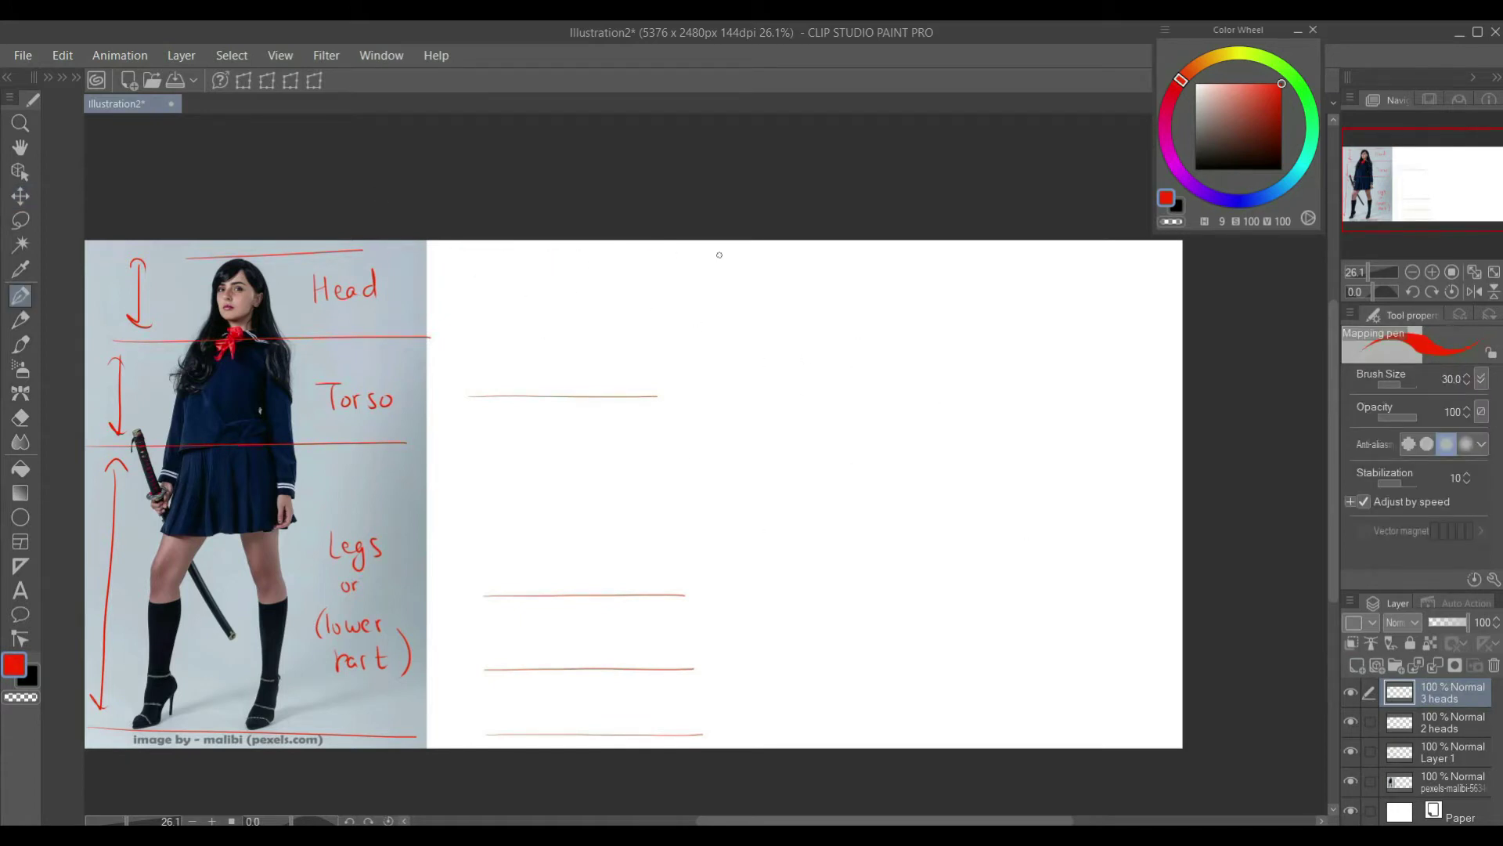
left_click_drag(718, 254, 1027, 258)
left_click_drag(734, 332, 1030, 332)
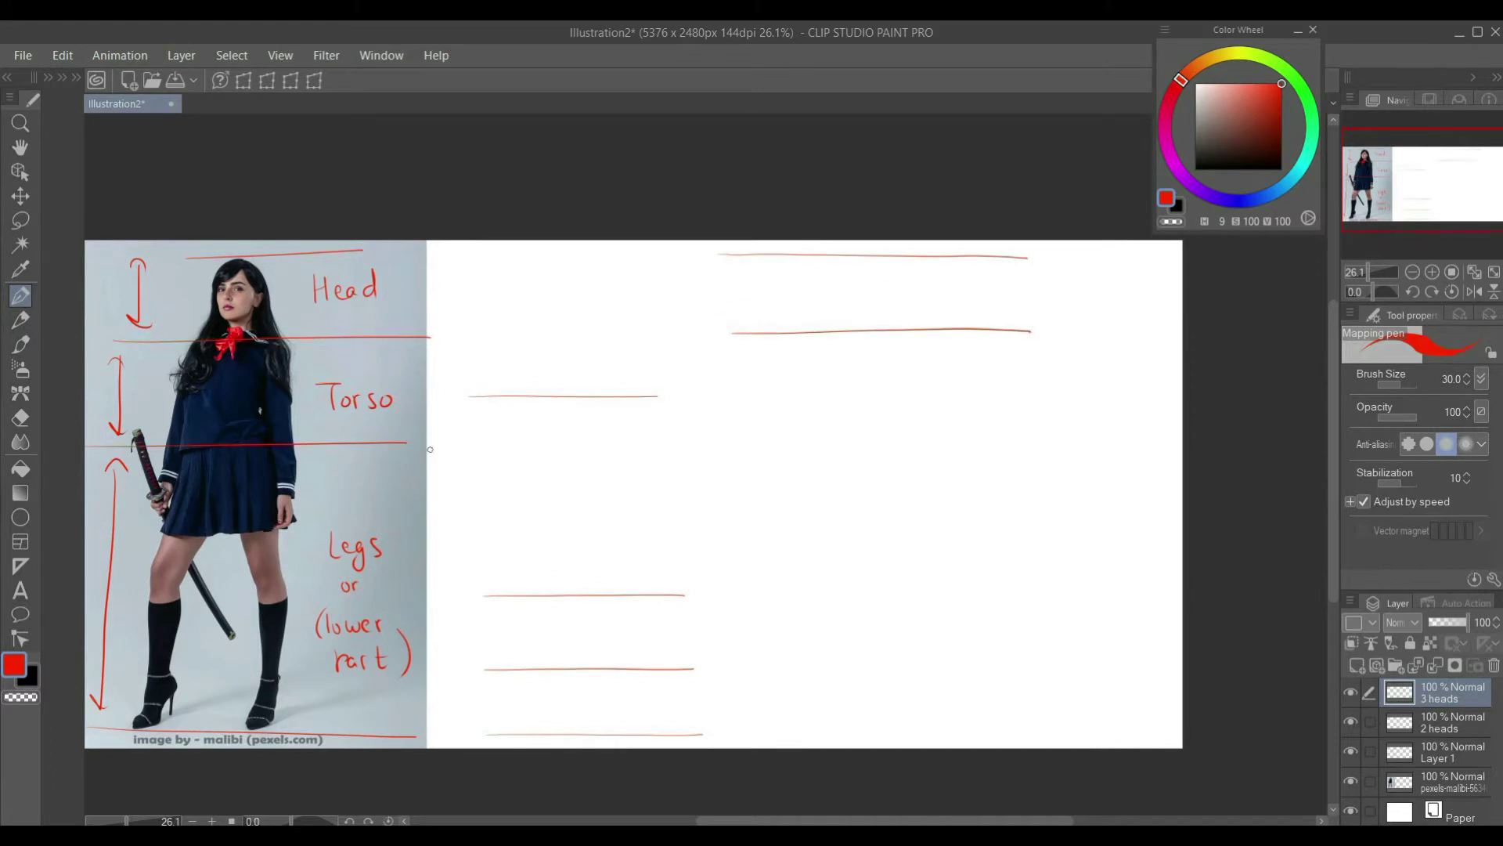
left_click_drag(734, 439, 1060, 435)
left_click_drag(763, 730, 1057, 729)
Step: Lasso the neck and waist lines of the second guide set and move them down to enlarge its head section, then deselect
key("m")
mouse_move(861, 308)
left_mouse_down()
mouse_move(860, 573)
mouse_move(1035, 325)
left_mouse_up()
left_click_drag(976, 434, 979, 540)
left_click(1119, 424)
Step: Draw two stacked head-sized circles over the 2 heads guides with the Mapping pen, undoing and redrawing unsatisfactory strokes
key("p")
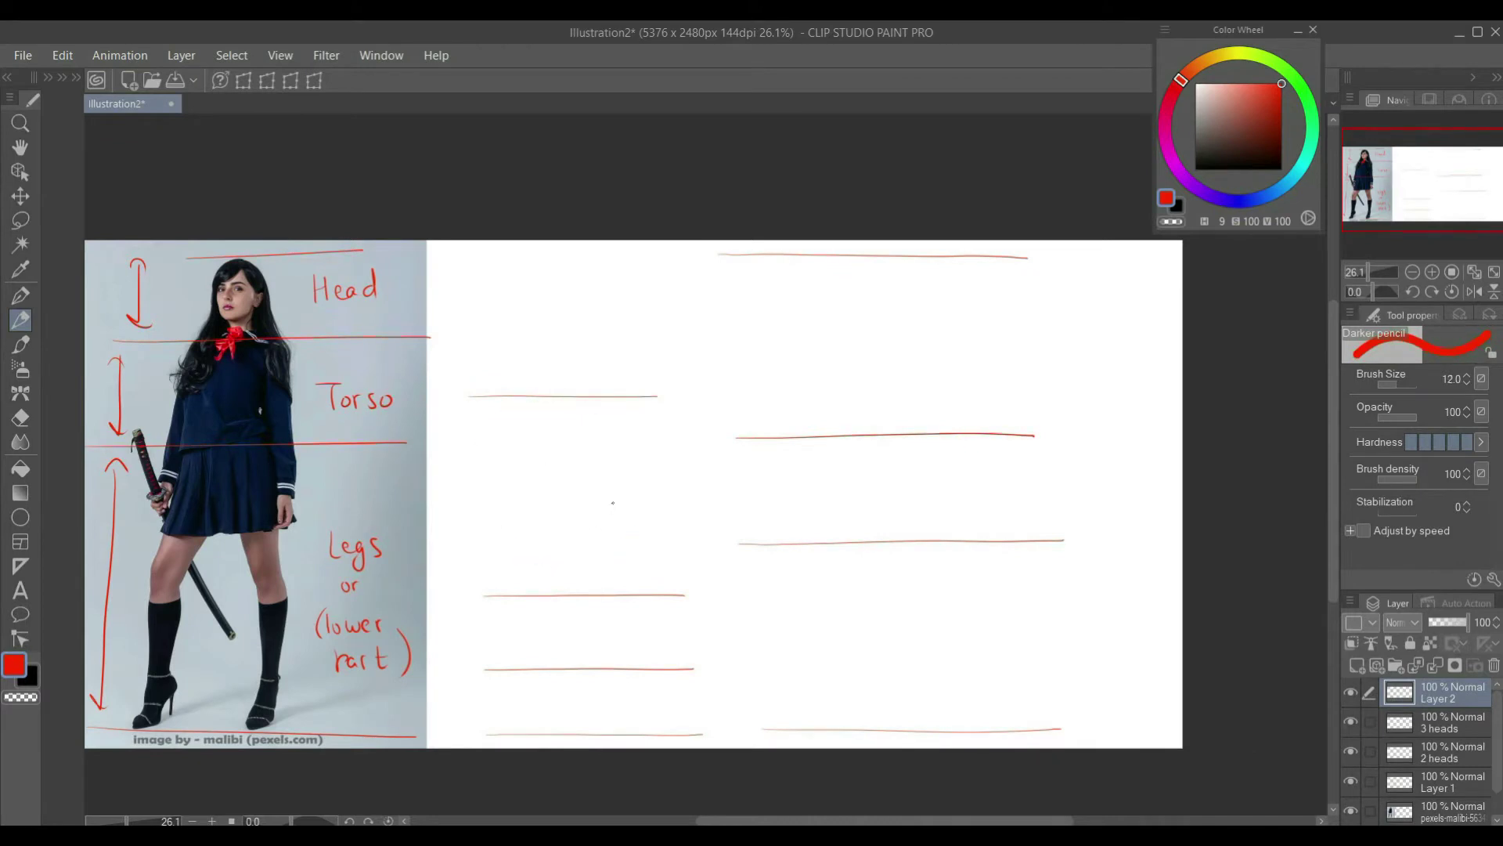
key("p")
mouse_move(560, 405)
left_mouse_down()
mouse_move(610, 409)
mouse_move(564, 410)
left_mouse_up()
mouse_move(572, 584)
left_mouse_down()
mouse_move(501, 651)
mouse_move(532, 743)
left_mouse_up()
key("ctrl+z")
key("ctrl+z")
mouse_move(583, 608)
left_mouse_down()
mouse_move(654, 744)
mouse_move(590, 598)
mouse_move(660, 608)
mouse_move(591, 591)
left_mouse_up()
key("ctrl+z")
Step: Draw three stacked head-sized circles down the 3 heads guide lines
left_click_drag(893, 256, 941, 260)
left_click_drag(855, 446, 873, 446)
left_click_drag(857, 652, 837, 624)
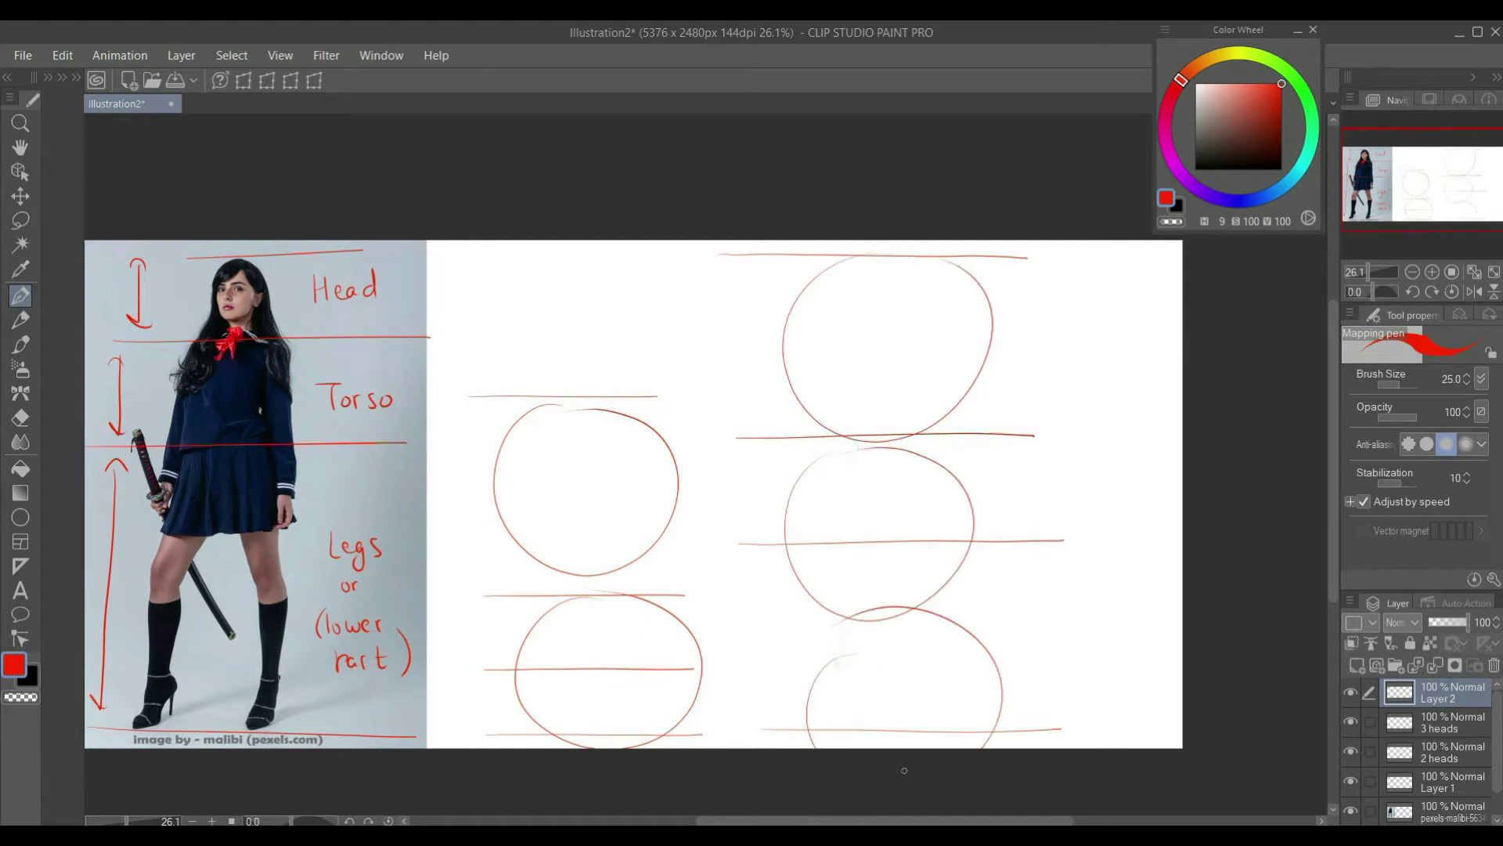
Step: Extend the canvas downward to 3025 px high and handwrite "2 heads" and "3 heads" in red beneath the matching circle stacks
left_click(1379, 720)
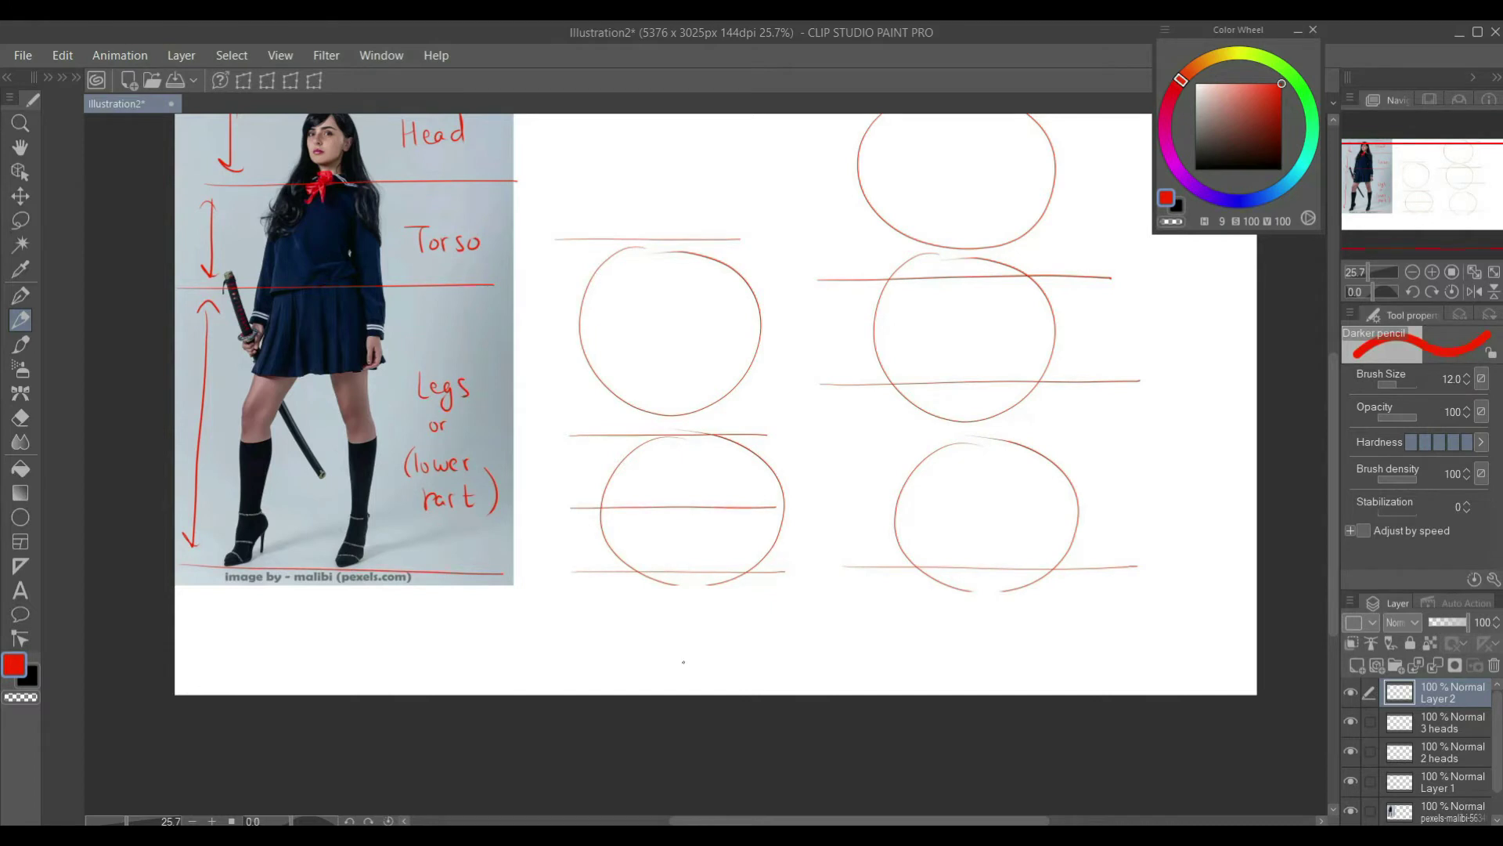
key("p")
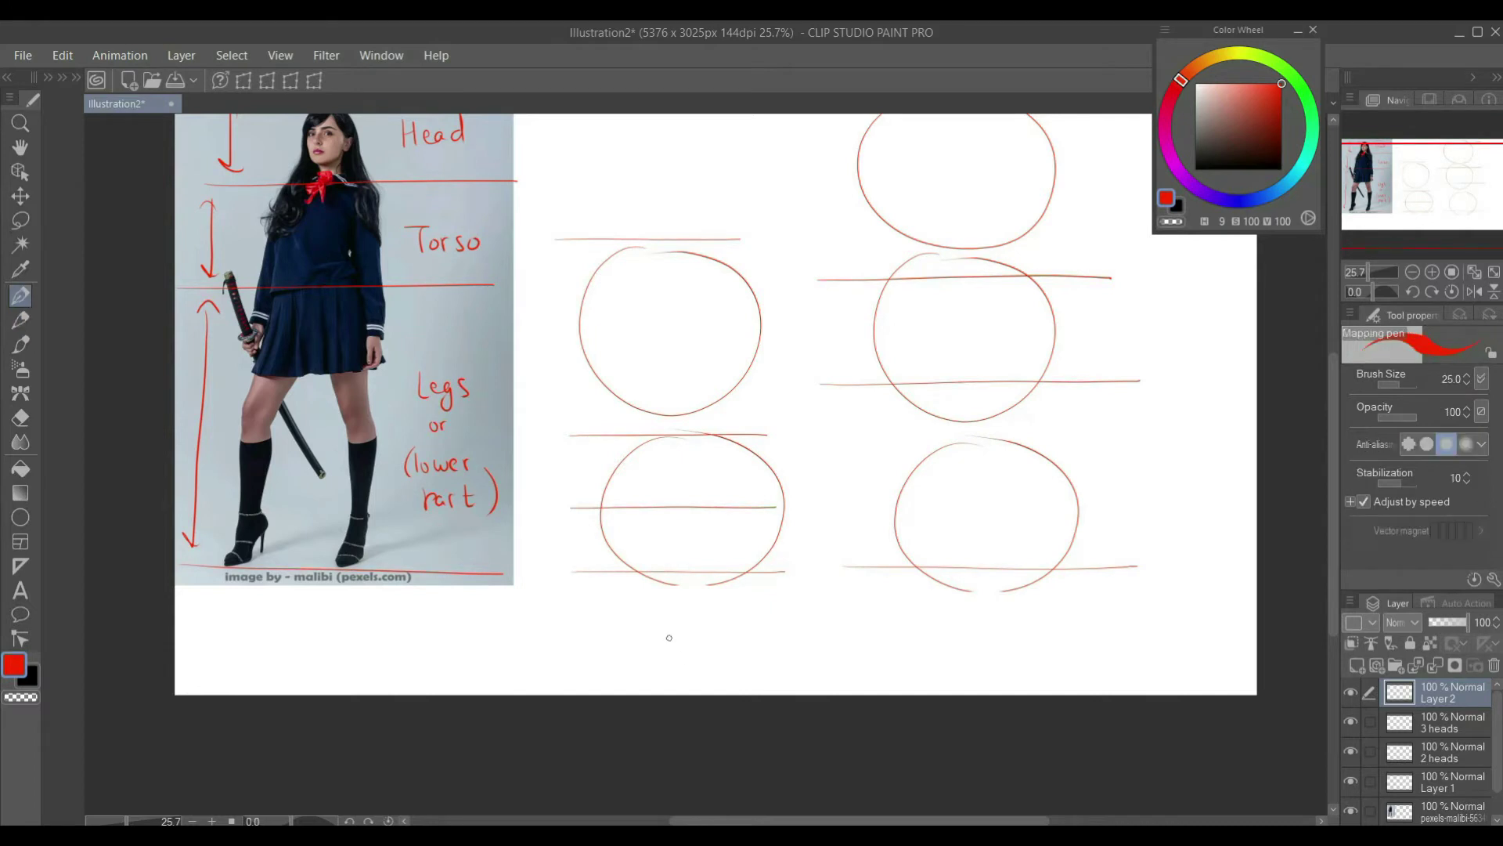
mouse_move(638, 627)
left_mouse_down()
mouse_move(652, 653)
mouse_move(687, 656)
left_mouse_up()
left_click_drag(716, 655, 741, 661)
mouse_move(757, 646)
left_mouse_down()
mouse_move(762, 663)
mouse_move(813, 664)
left_mouse_up()
left_click_drag(1004, 617, 1010, 649)
mouse_move(1068, 603)
left_mouse_down()
mouse_move(1067, 638)
mouse_move(1095, 646)
mouse_move(1161, 658)
mouse_move(1192, 636)
left_mouse_up()
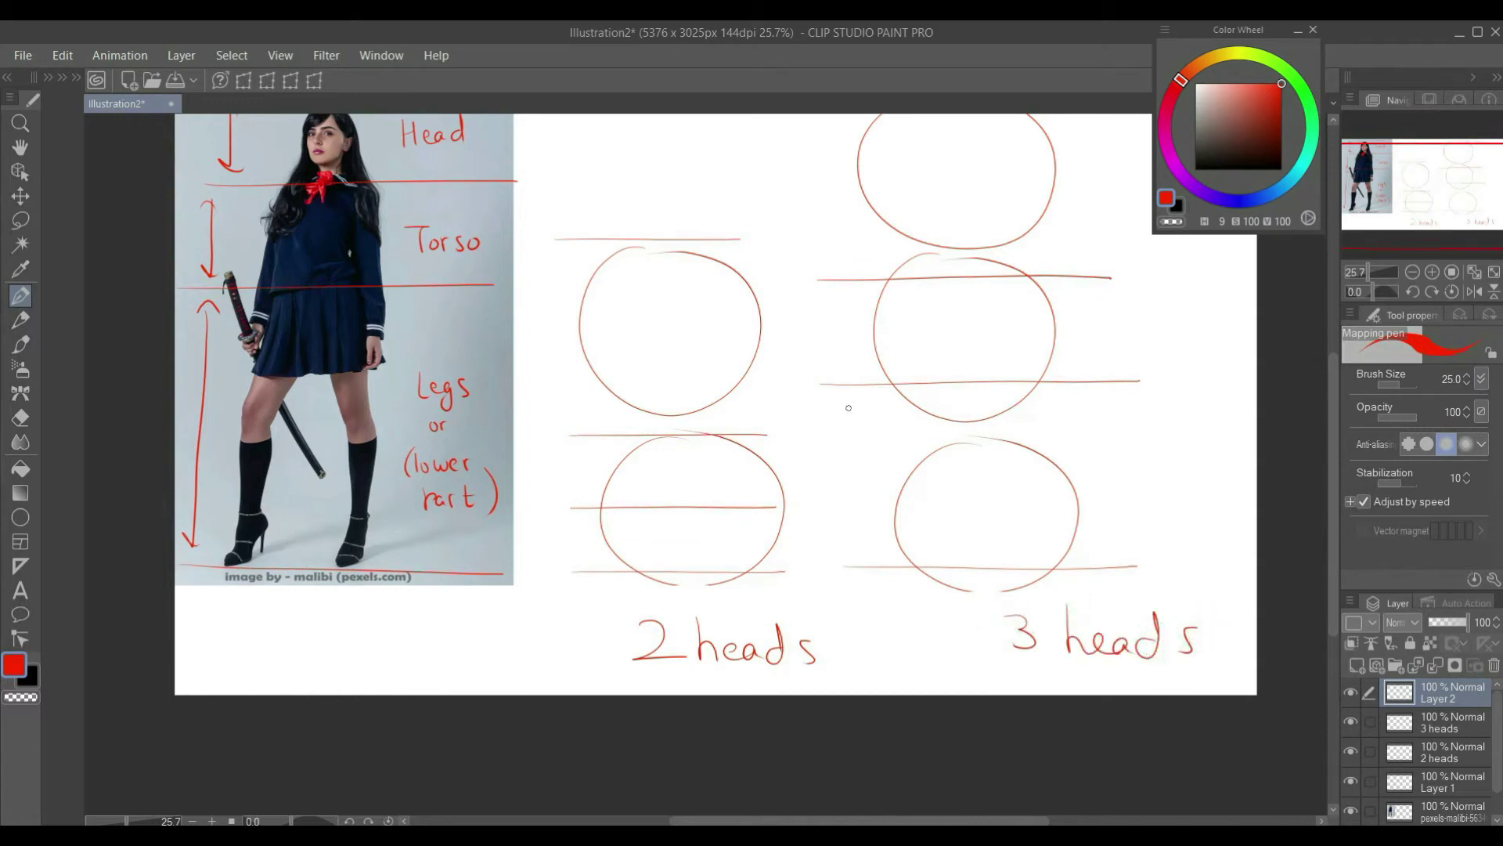
scroll(682, 275, "up", 2)
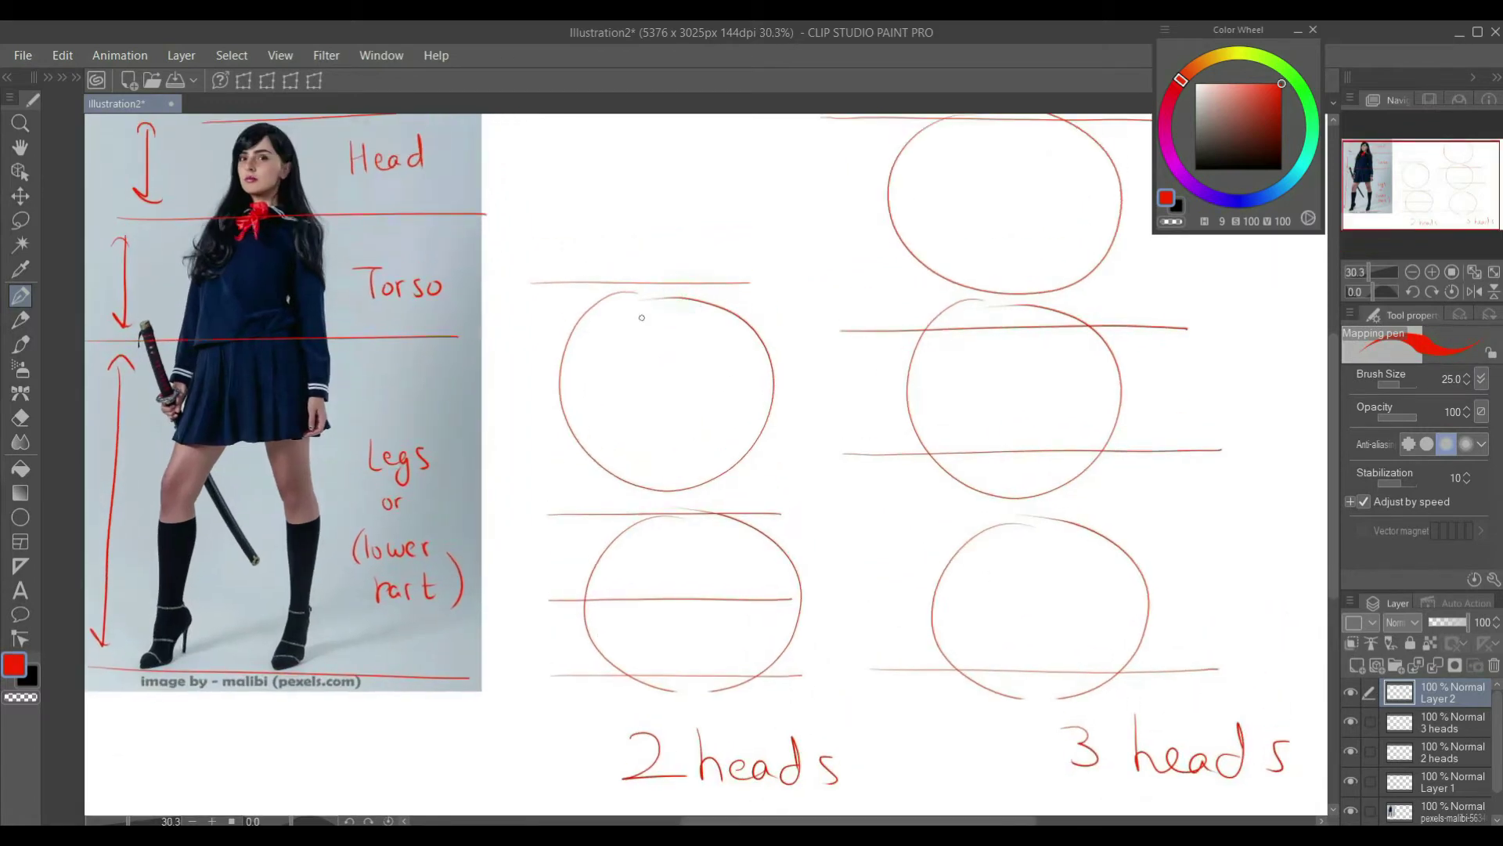
left_click_drag(603, 274, 698, 326)
left_click_drag(1093, 604, 1059, 495)
left_click_drag(1050, 545, 1030, 546)
scroll(1031, 546, "down", 1)
scroll(1417, 779, "down", 1)
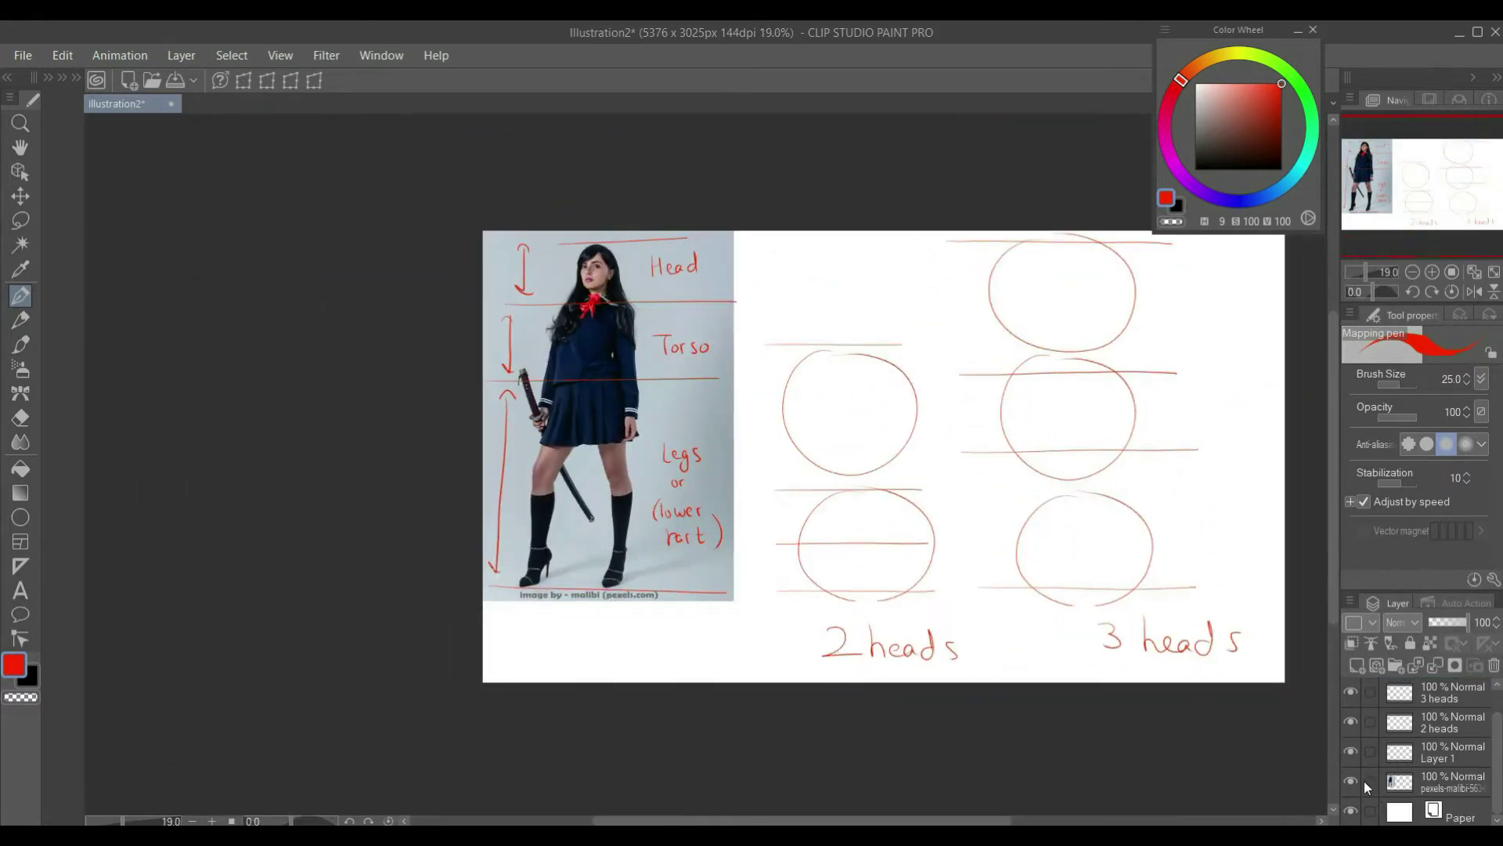
Step: Hide the section notes on Layer 1 and enlarge the layer list in height and width
left_click(1419, 781)
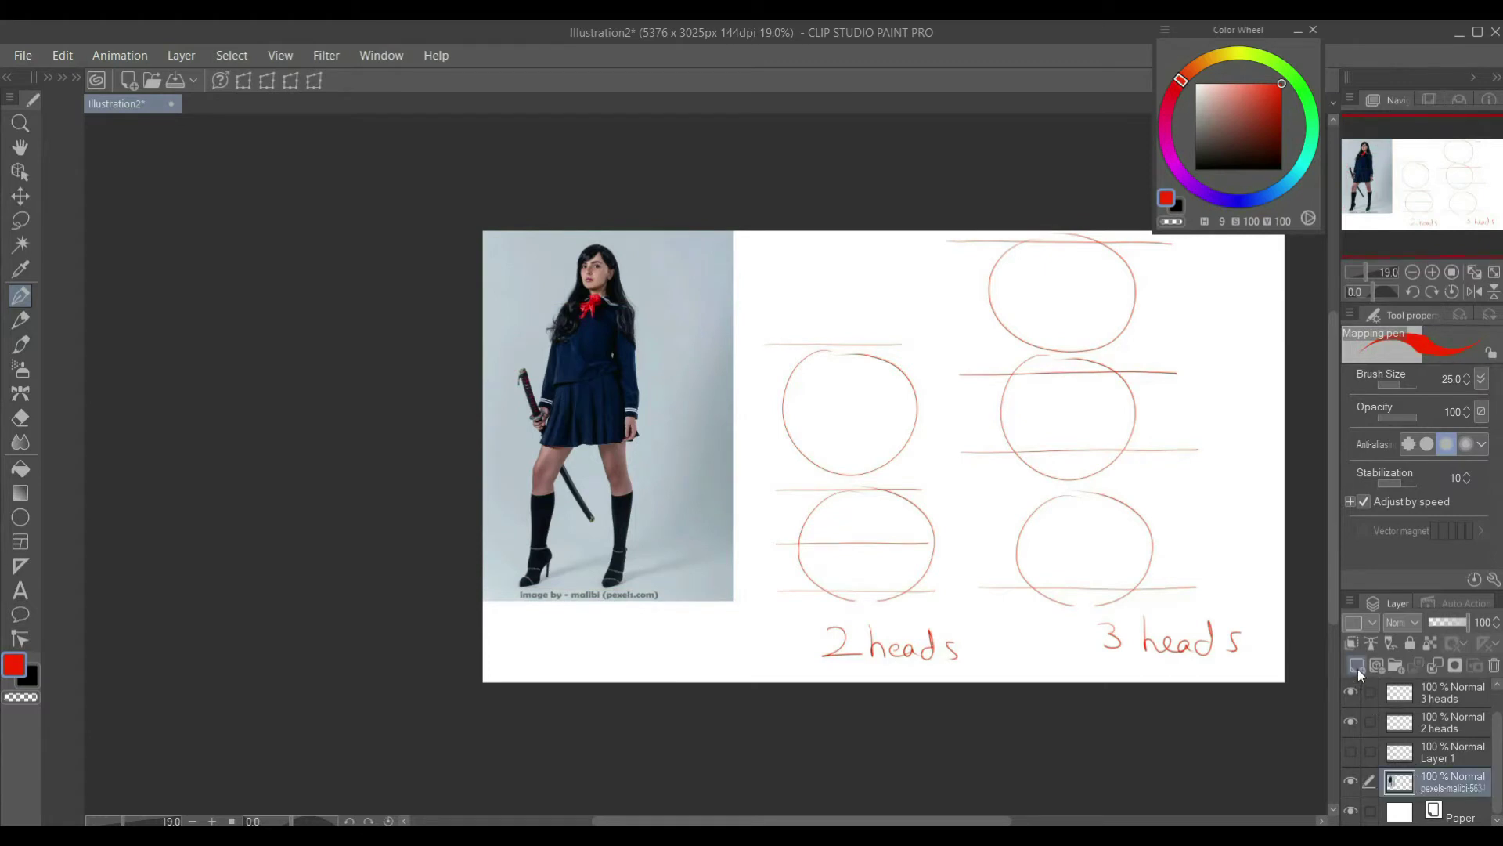
left_click_drag(1395, 592, 1397, 528)
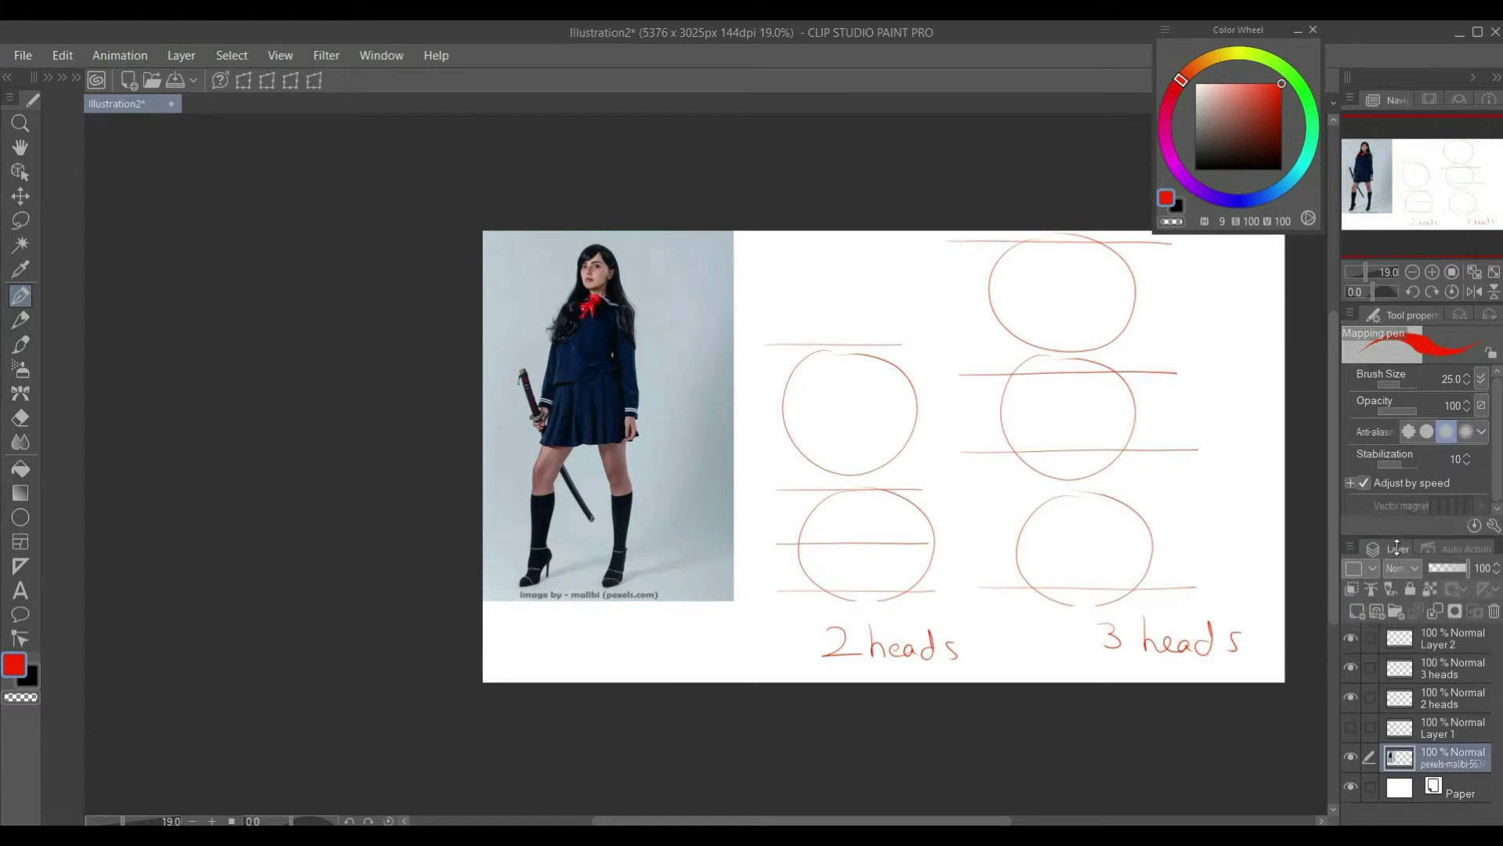
left_click_drag(1335, 565, 1250, 571)
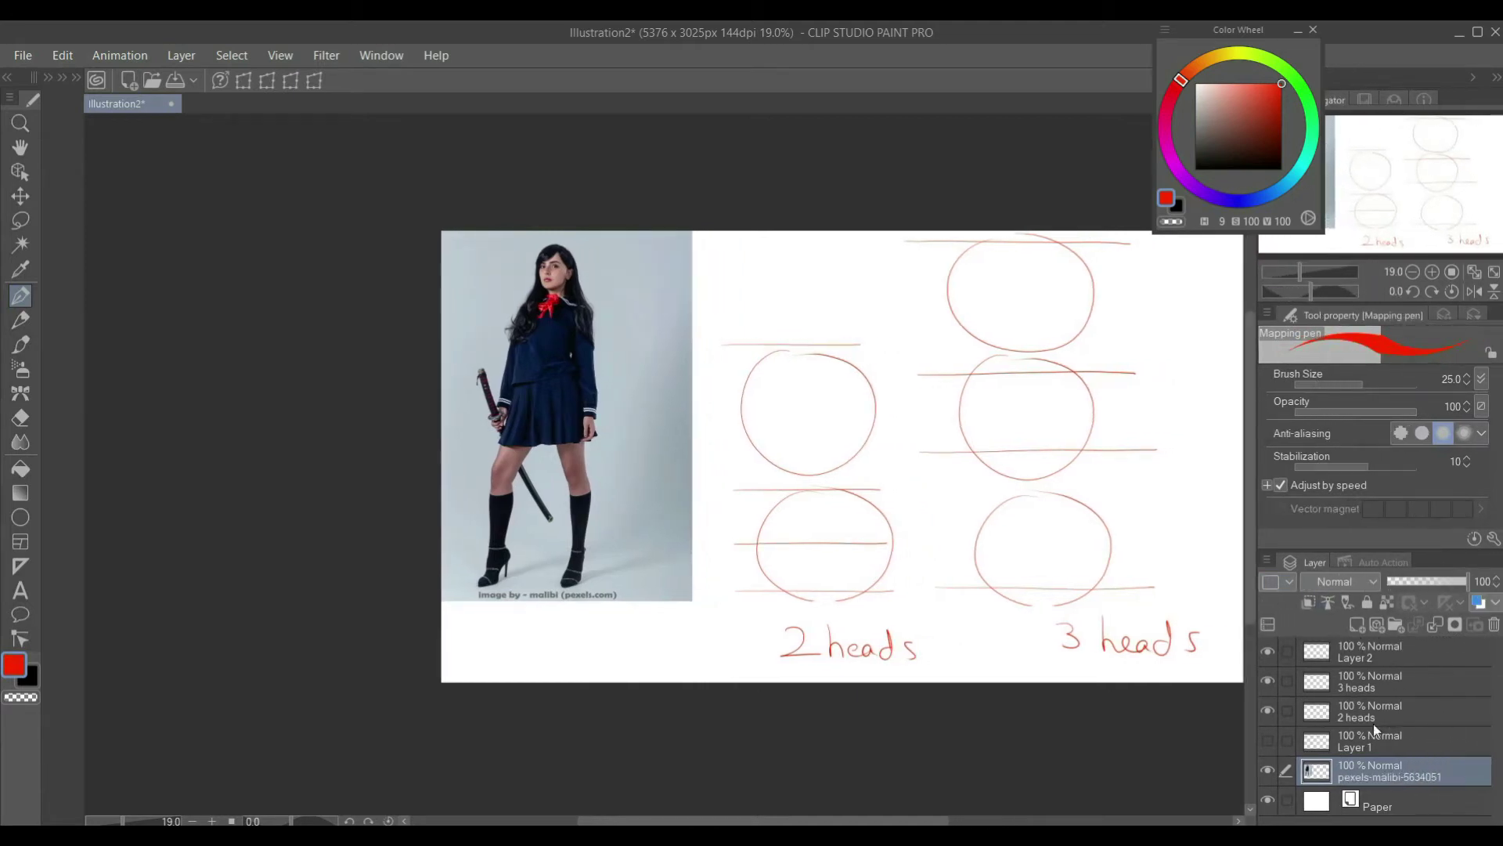
Step: Add a new layer above the reference photo, lower the photo layer's opacity to 89%, and make the new layer active
left_click(1356, 625)
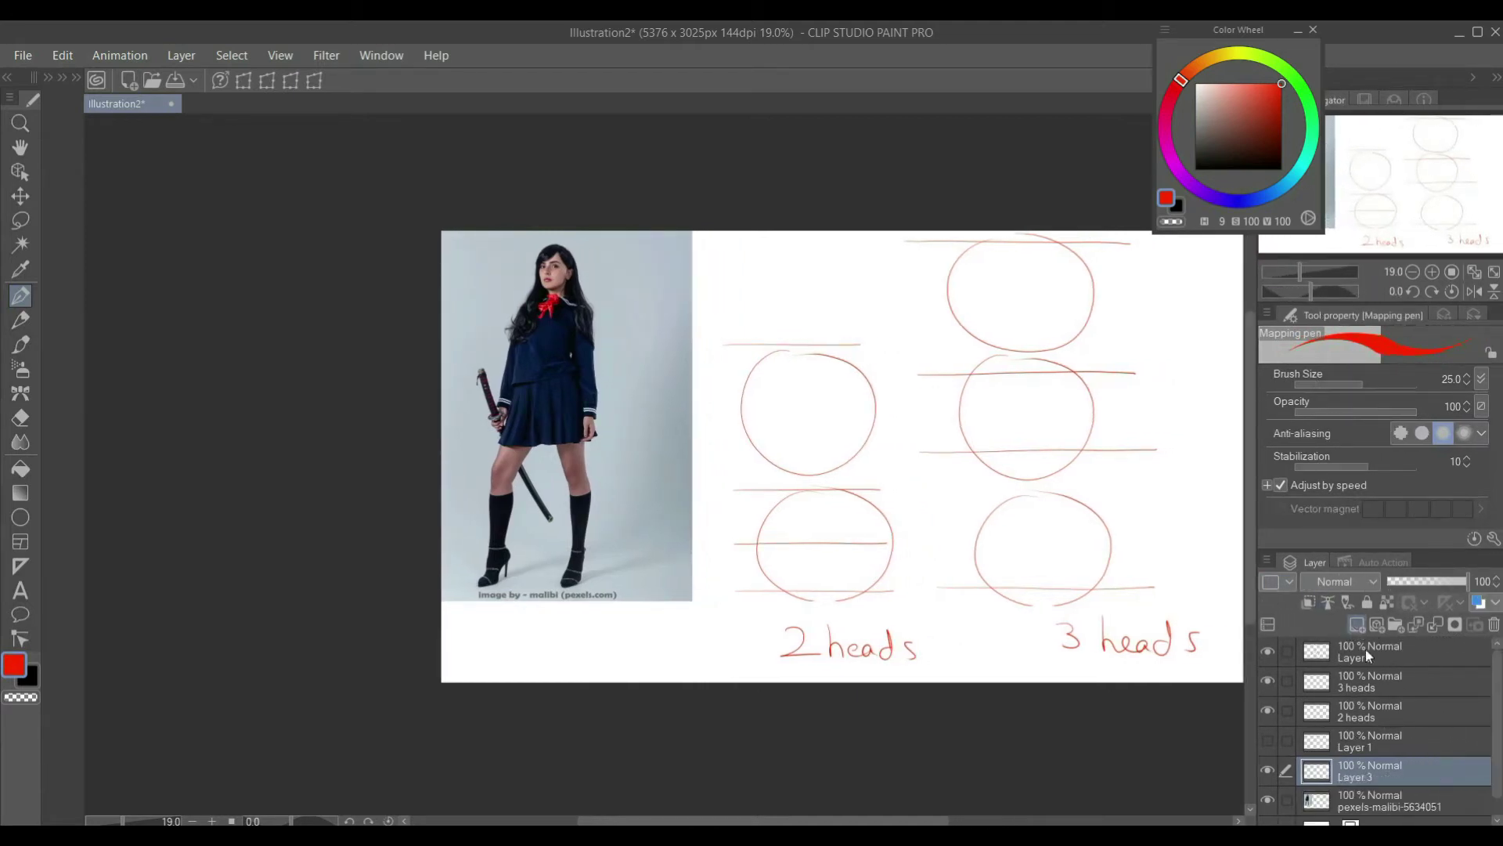
left_click(1360, 799)
left_click(1453, 581)
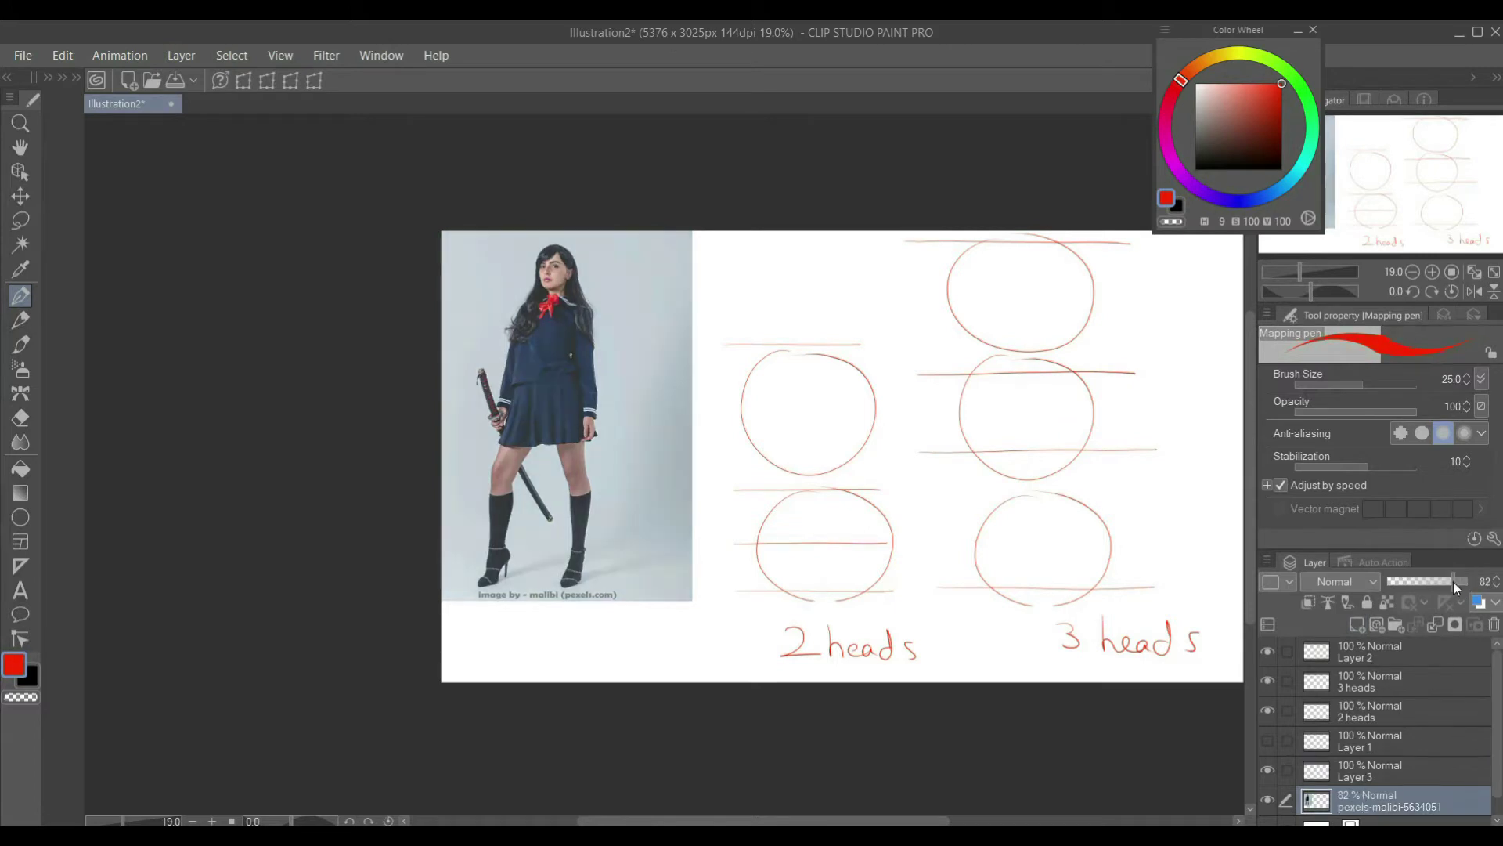
left_click(1352, 764)
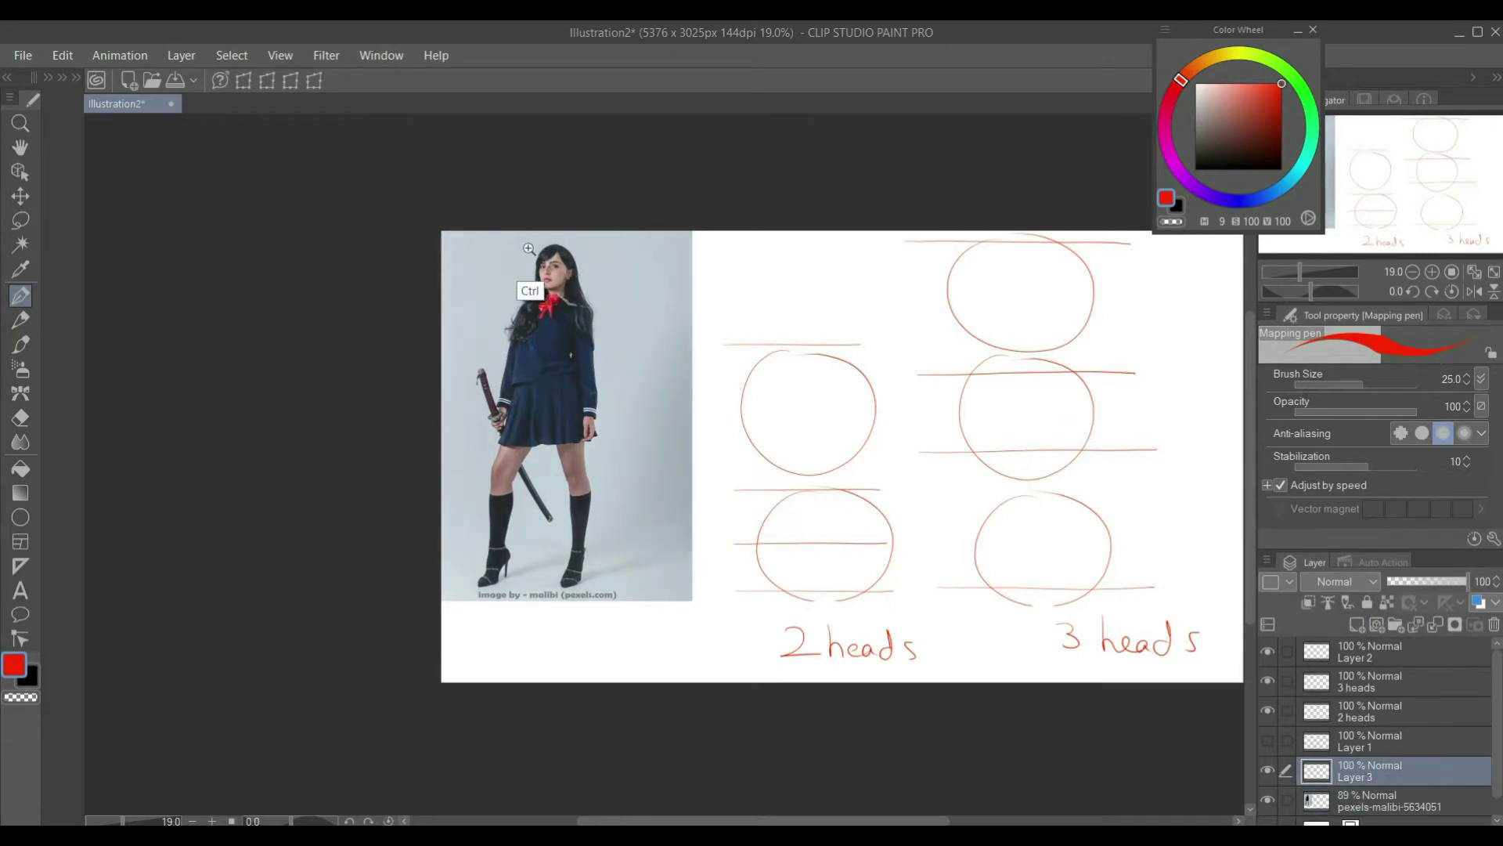
Step: Trace the woman's head in the photo with a red circle using the Mapping pen
scroll(595, 336, "up", 5)
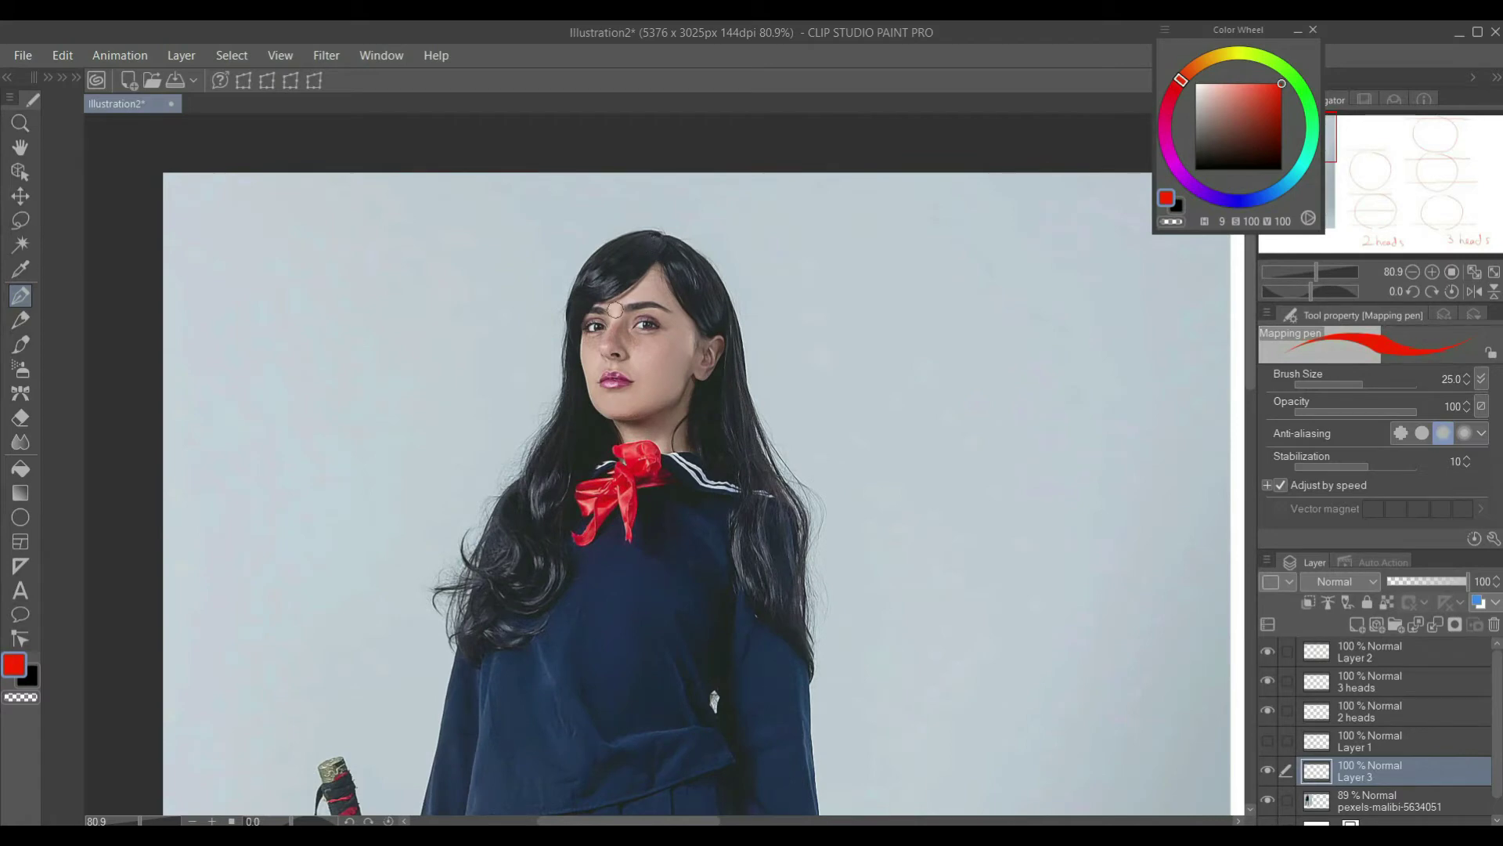
left_click_drag(652, 231, 655, 230)
scroll(646, 394, "down", 1)
Step: Outline the red neck bow in yellow, undoing and redrawing unsatisfactory strokes
mouse_move(1199, 188)
left_mouse_down()
mouse_move(1212, 78)
mouse_move(1242, 54)
left_mouse_up()
left_click_drag(642, 392, 644, 443)
key("ctrl+z")
scroll(614, 371, "down", 1)
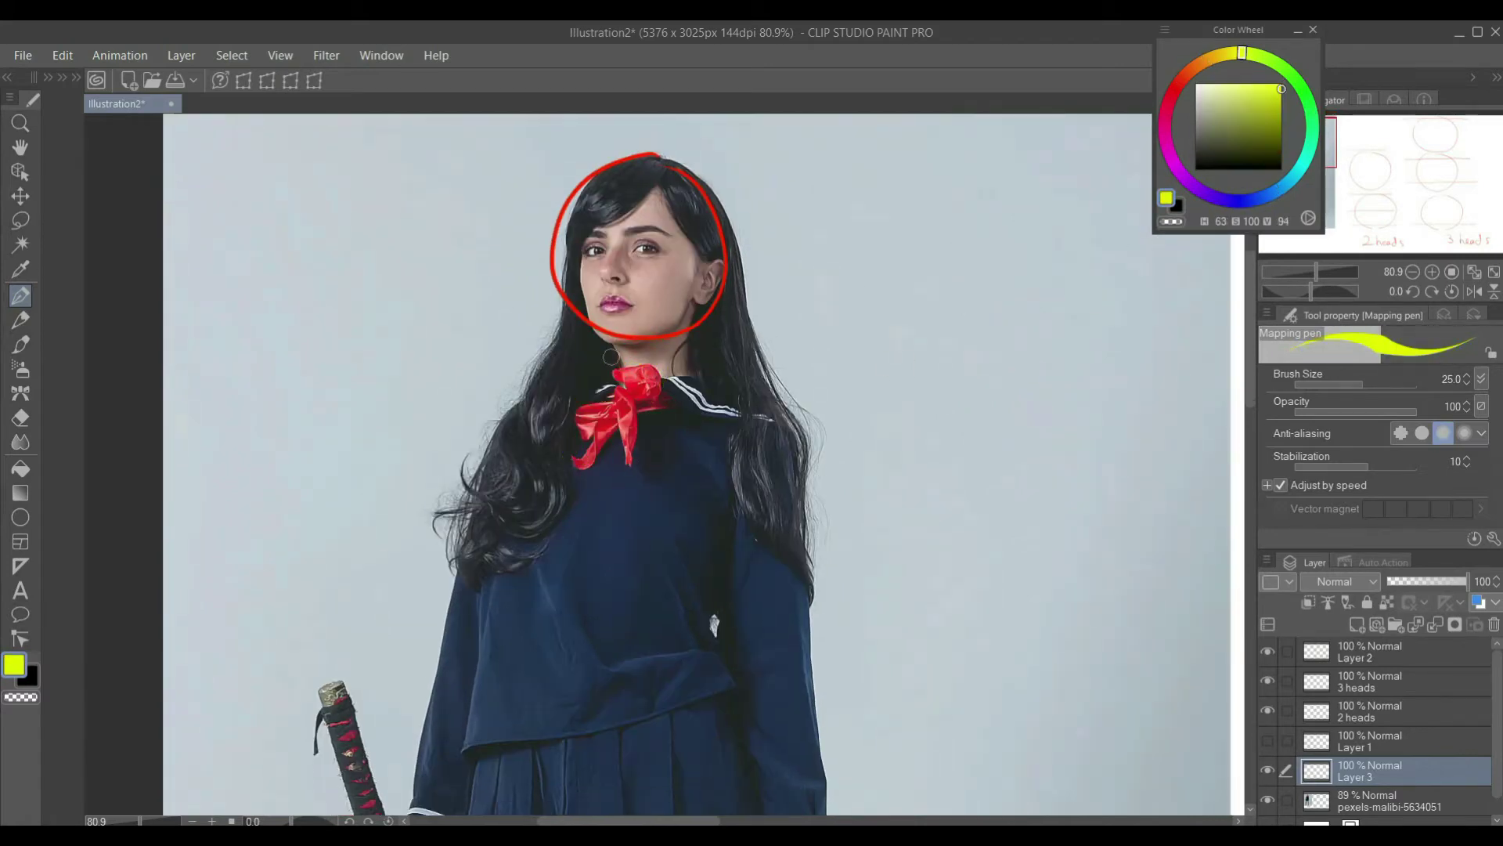
key("ctrl+z")
mouse_move(652, 360)
left_mouse_down()
mouse_move(618, 384)
mouse_move(651, 361)
left_mouse_up()
left_click_drag(619, 427, 621, 392)
scroll(621, 391, "down", 2)
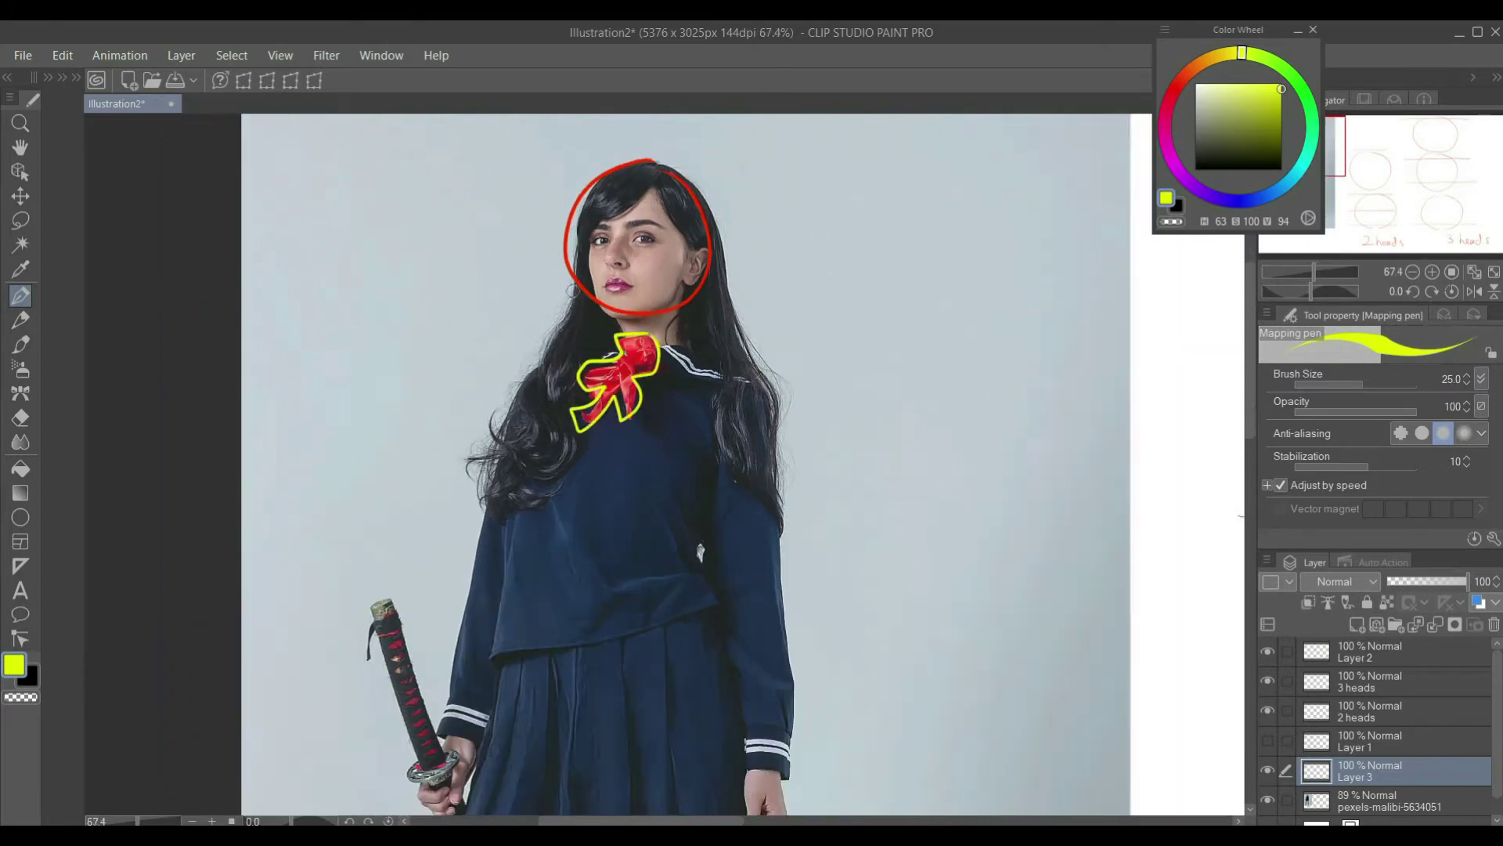
Step: Outline the torso of the uniform in yellow and show the section notes on Layer 1 again
left_click_drag(619, 470, 589, 360)
left_click_drag(471, 404, 470, 466)
mouse_move(482, 404)
left_mouse_down()
mouse_move(476, 439)
mouse_move(697, 493)
left_mouse_up()
left_click(1268, 741)
mouse_move(544, 404)
left_mouse_down()
mouse_move(603, 479)
mouse_move(657, 473)
left_mouse_up()
left_click_drag(626, 399, 659, 470)
left_click_drag(637, 375, 664, 448)
left_click_drag(689, 320, 674, 463)
Step: Outline the sword's hilt and guard and the skirt's edge in yellow
scroll(545, 470, "down", 2)
left_click_drag(418, 511, 416, 517)
scroll(473, 565, "down", 3)
mouse_move(497, 392)
left_mouse_down()
mouse_move(470, 474)
mouse_move(624, 487)
mouse_move(464, 488)
left_mouse_up()
Step: Trace the skirt and both legs down to the shoes in cyan
left_click(1303, 162)
left_click_drag(464, 489, 631, 484)
left_click_drag(603, 372, 621, 472)
left_click_drag(477, 453, 457, 538)
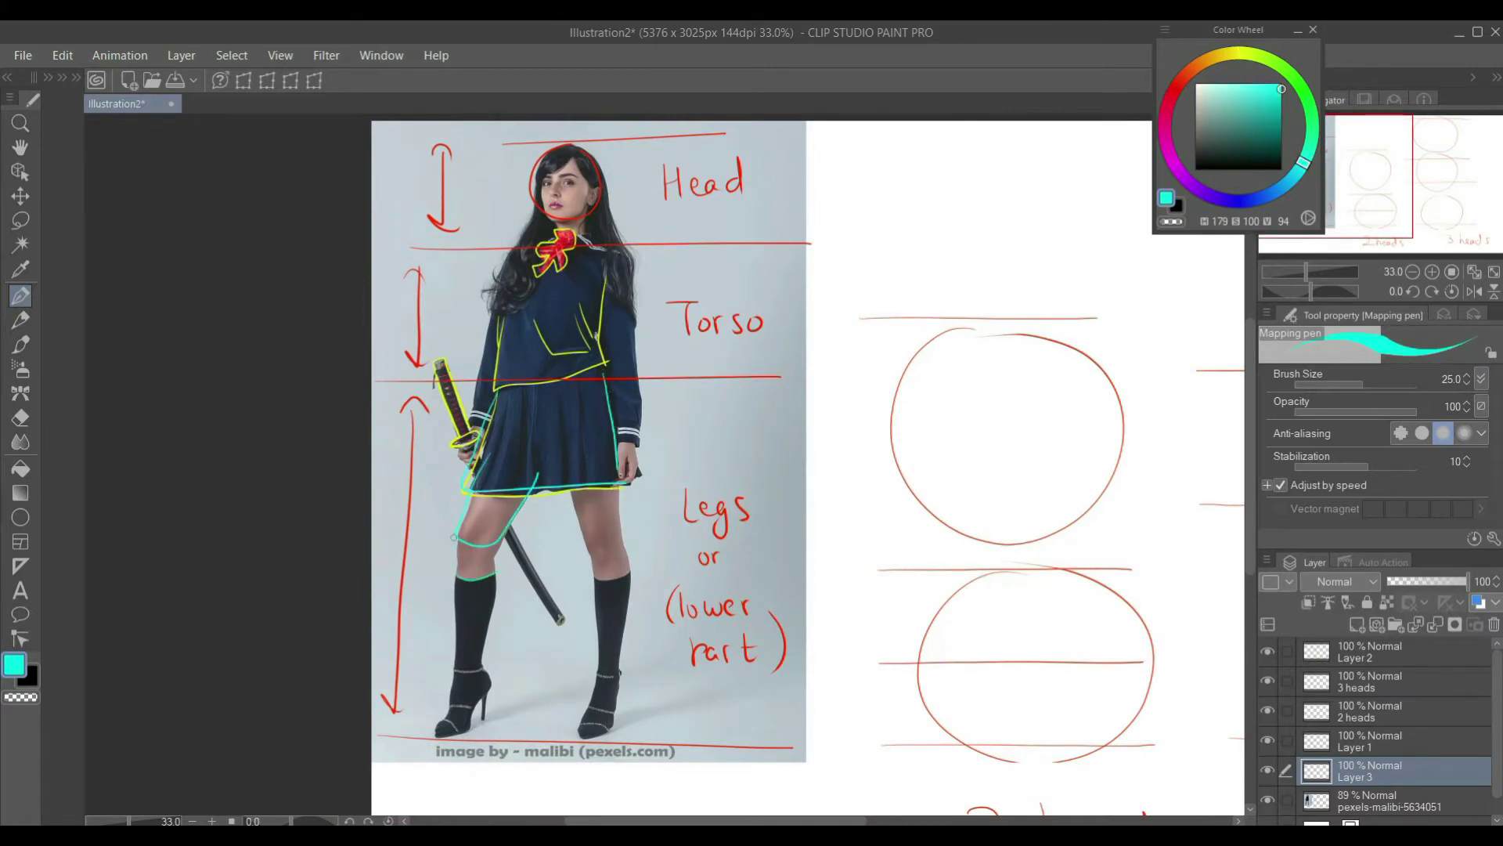
Step: Switch the pen colour to red and outline the sword's scabbard behind the legs
left_click(1282, 83)
left_click(1178, 85)
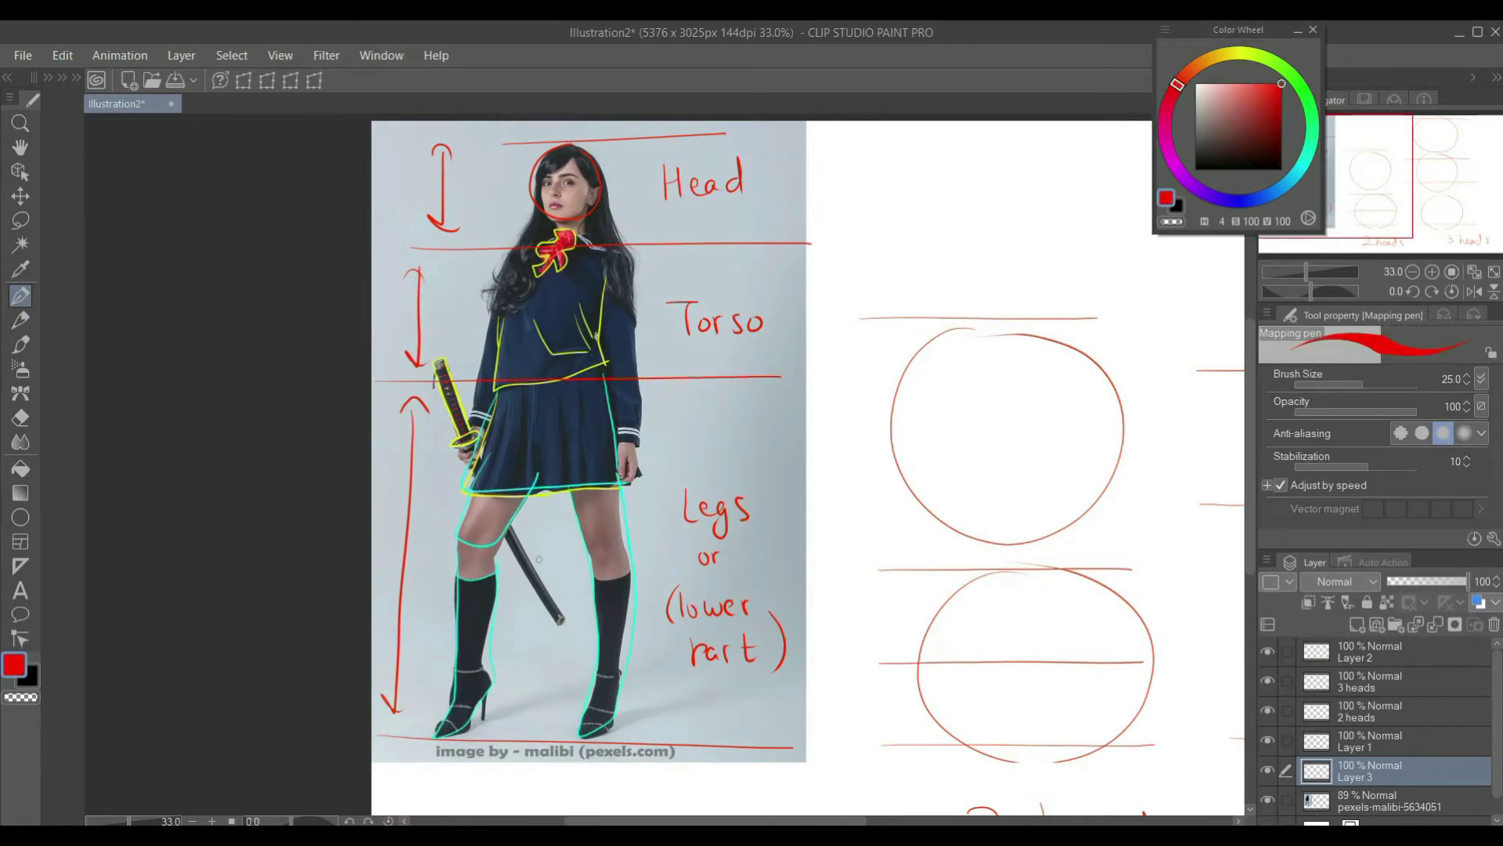
left_click_drag(505, 533, 558, 627)
left_click_drag(511, 525, 569, 624)
Step: Outline the long hair and both sleeves of the figure in red
scroll(560, 350, "up", 1)
mouse_move(614, 266)
left_mouse_down()
mouse_move(608, 354)
mouse_move(628, 457)
left_mouse_up()
left_click_drag(654, 464, 649, 301)
left_click_drag(488, 277, 482, 361)
left_click_drag(478, 384, 453, 490)
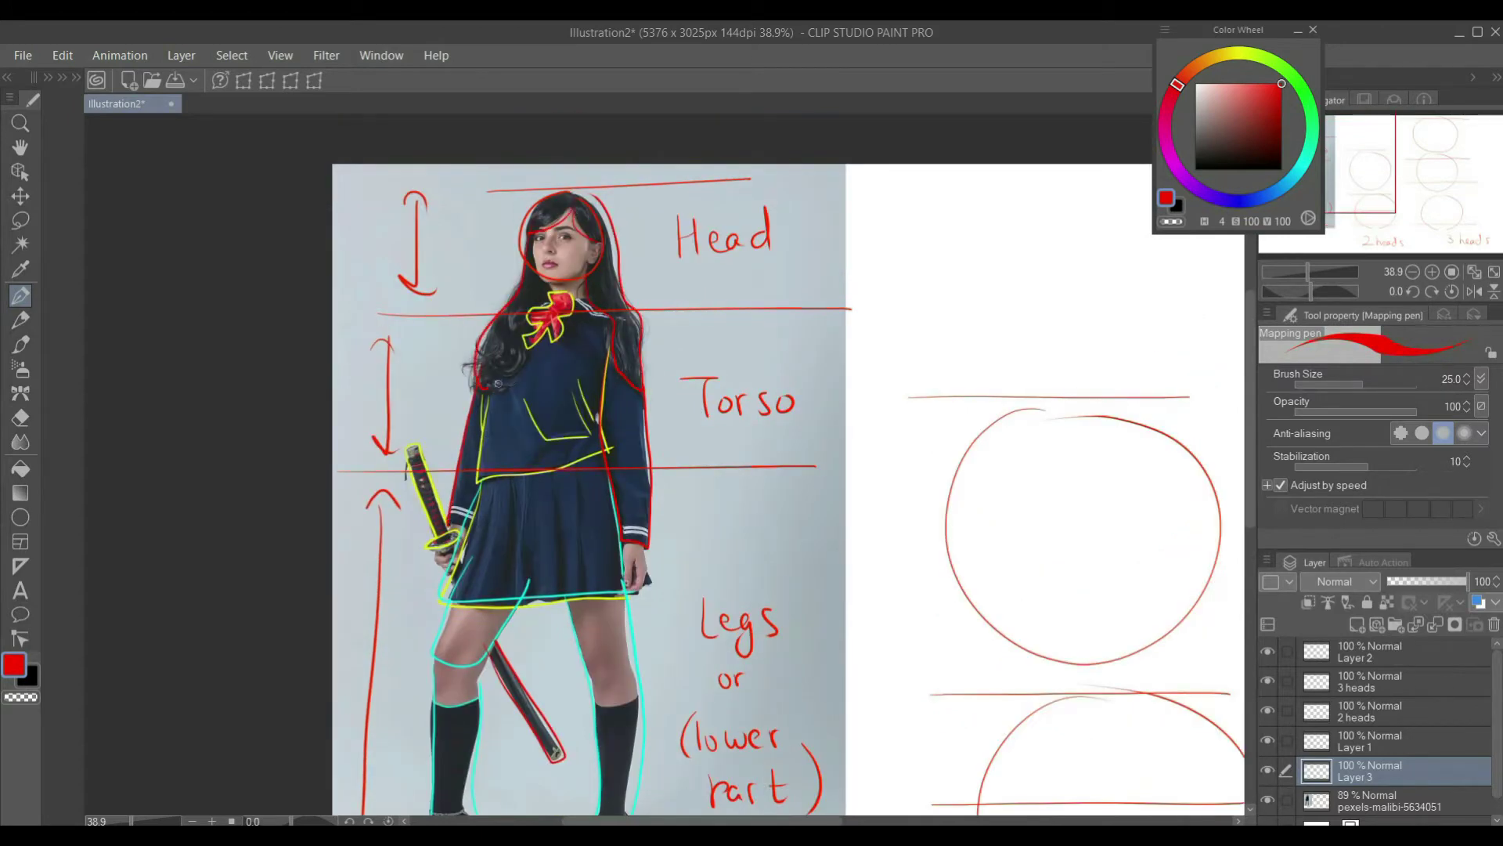
Step: Compare the head with and without the Layer 3 tracing, and hide the section notes on Layer 1
scroll(556, 202, "up", 5)
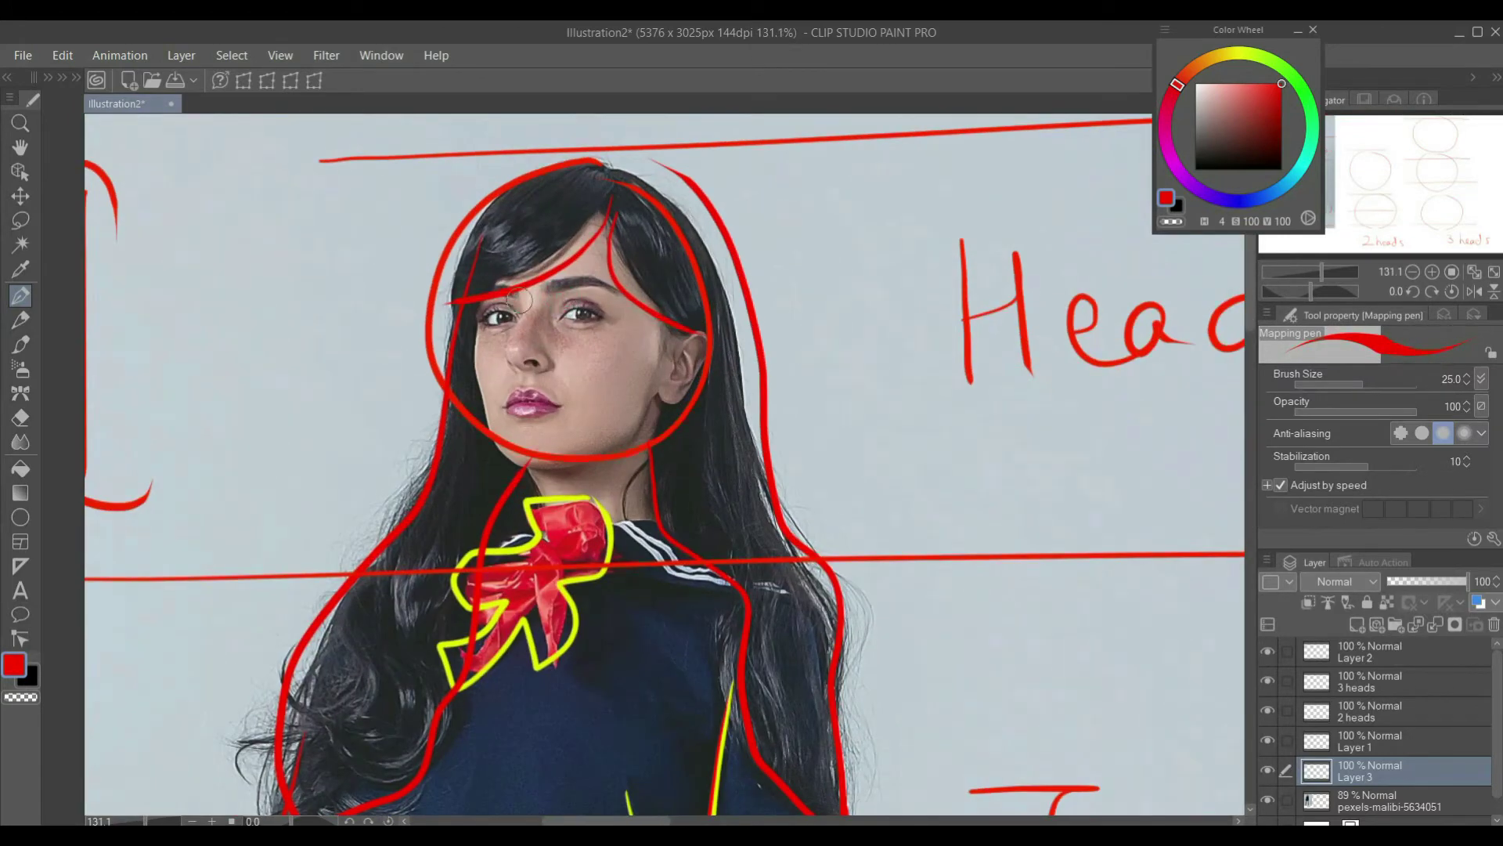
left_click_drag(838, 303, 805, 298)
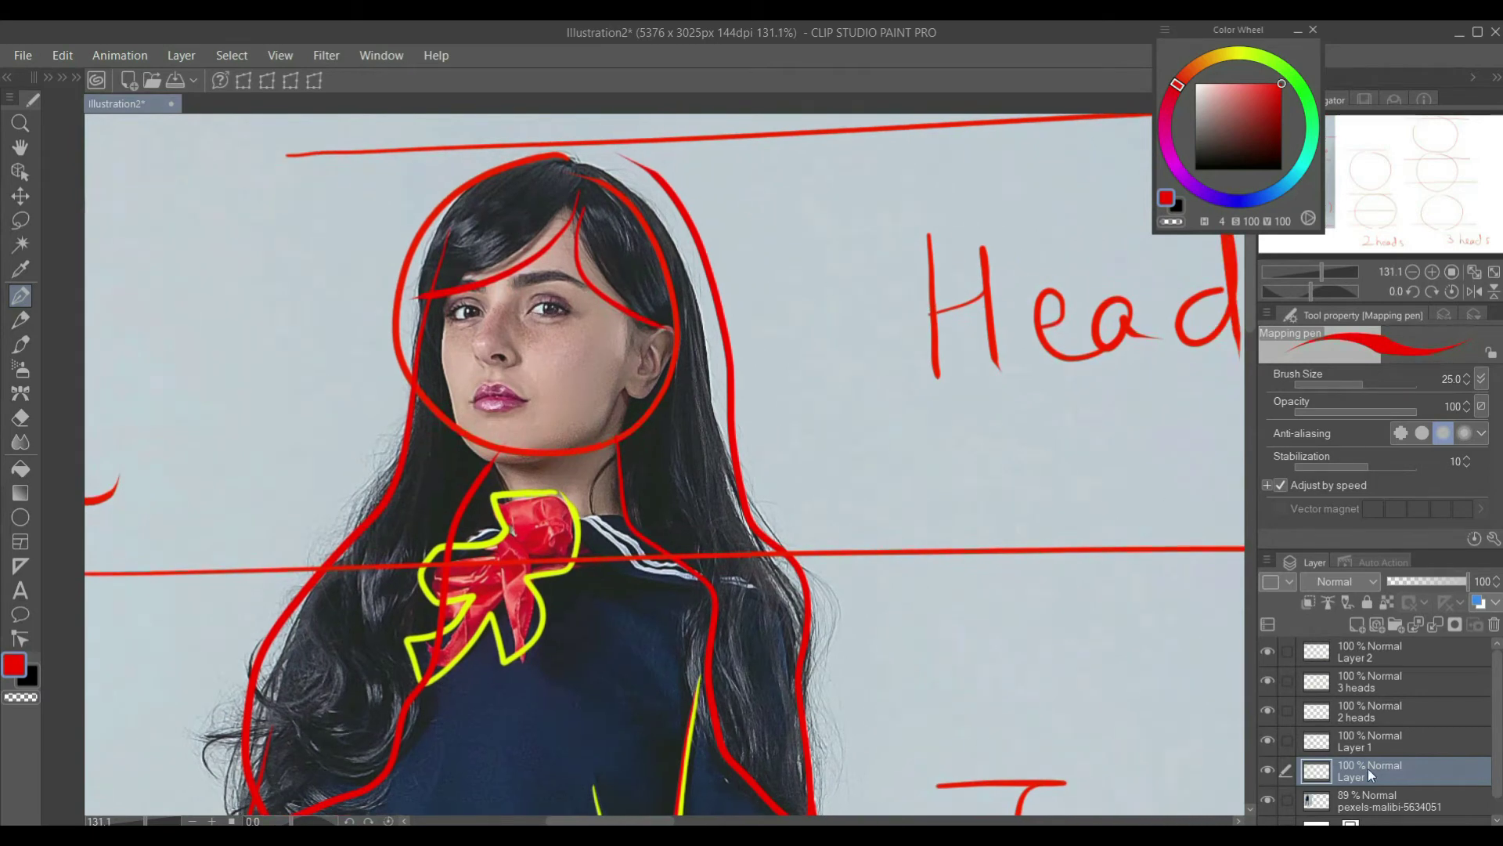
left_click(1268, 771)
left_click(1267, 770)
left_click(1268, 741)
left_click_drag(714, 307, 608, 307)
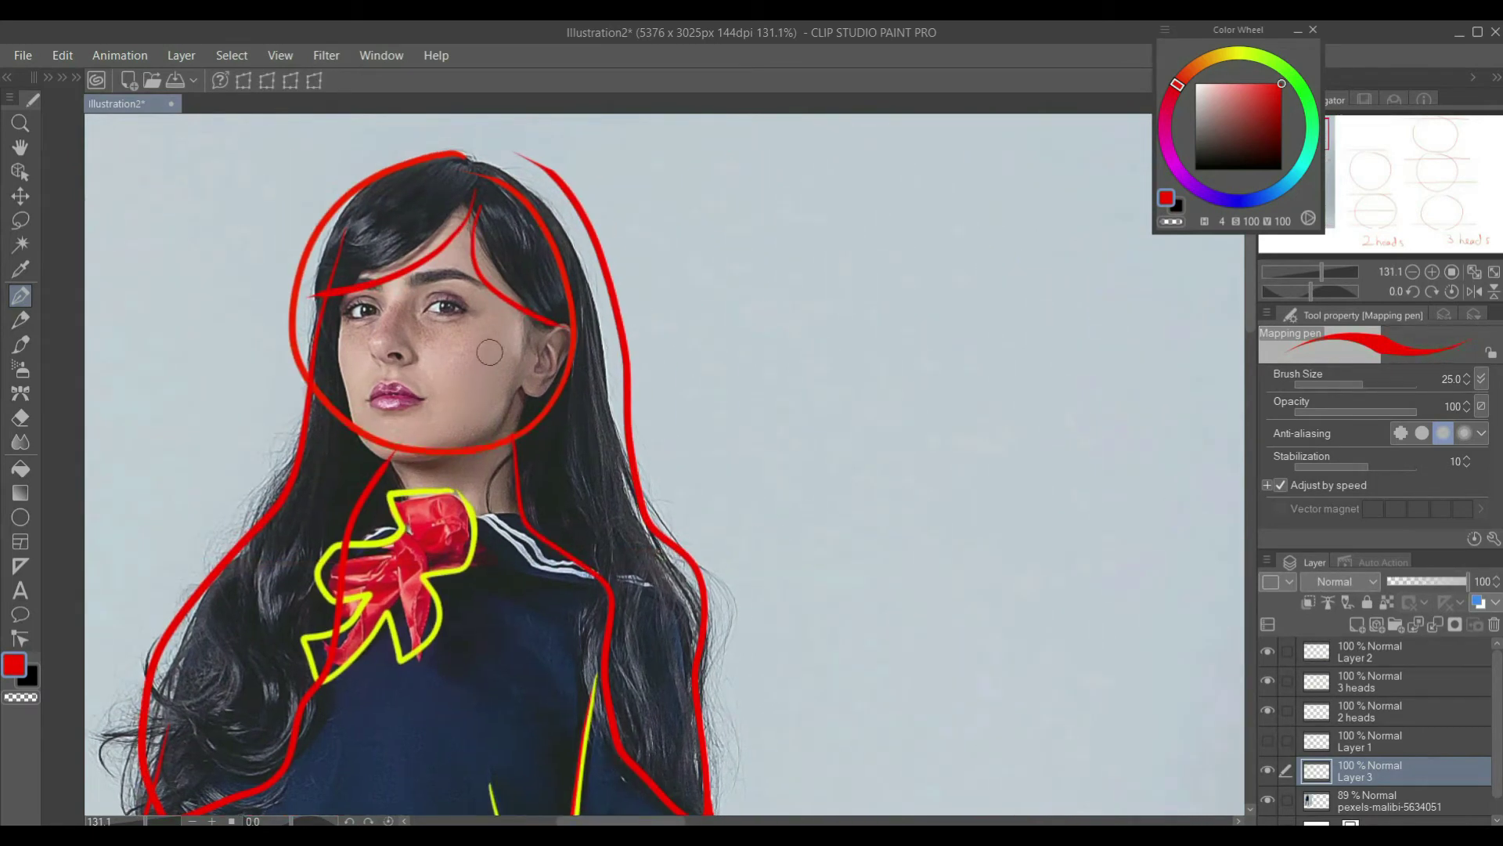
Step: Sketch simplified red chibi eyes with filled irises, eyebrows and a small mouth beside the photo's head, redoing the first strokes
left_click_drag(725, 276, 914, 260)
key("ctrl+z")
key("ctrl+z")
left_click_drag(724, 280, 922, 269)
mouse_move(835, 337)
left_mouse_down()
mouse_move(871, 288)
mouse_move(930, 312)
left_mouse_up()
mouse_move(852, 376)
left_mouse_down()
mouse_move(916, 367)
mouse_move(893, 369)
mouse_move(933, 326)
mouse_move(879, 321)
mouse_move(916, 368)
left_mouse_up()
mouse_move(778, 321)
left_mouse_down()
mouse_move(727, 353)
mouse_move(776, 325)
mouse_move(745, 343)
mouse_move(760, 320)
mouse_move(783, 336)
left_mouse_up()
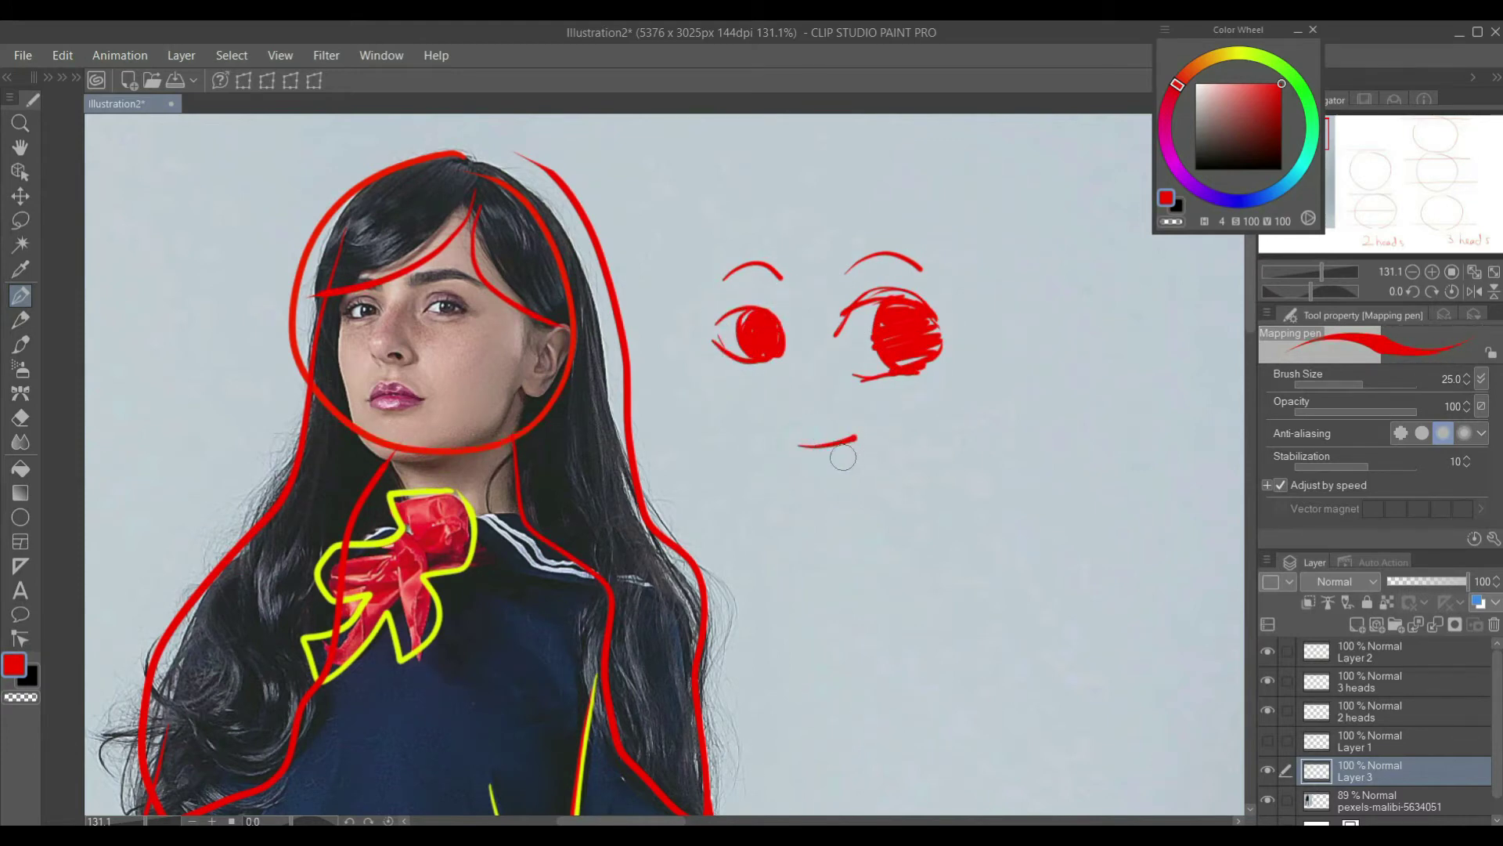
mouse_move(857, 448)
left_mouse_down()
mouse_move(883, 436)
mouse_move(775, 479)
left_mouse_up()
left_click_drag(859, 514, 761, 439)
left_click_drag(845, 572, 681, 429)
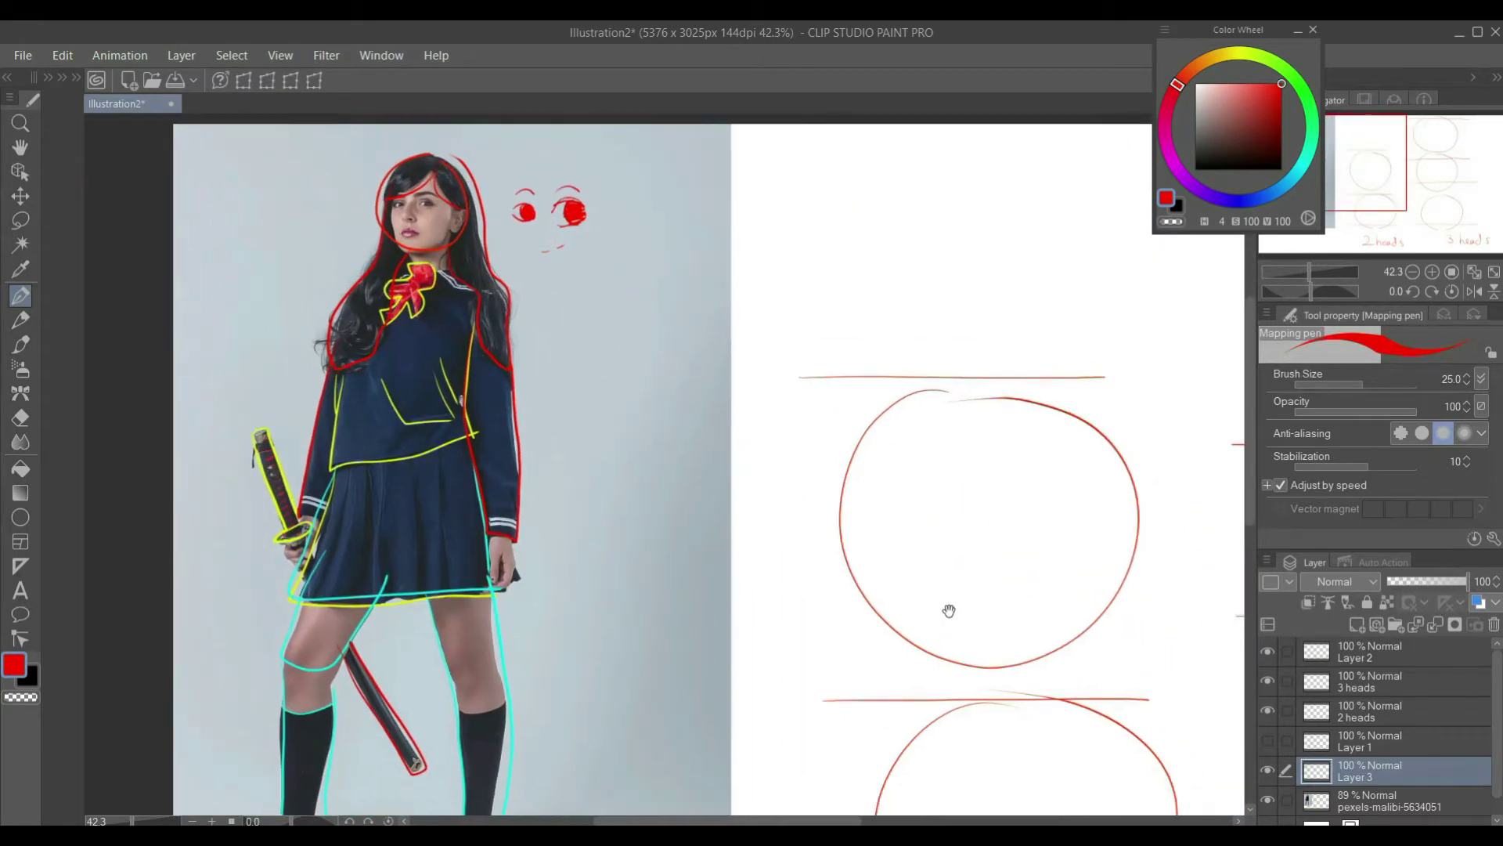
Step: Compare the full figure with and without the coloured outlines on Layer 3
left_click_drag(895, 590, 863, 553)
left_click(1268, 770)
left_click(1269, 770)
left_click_drag(667, 578, 571, 551)
Step: Lower the 2 heads guide layer's opacity to 53%, check the guide layers by toggling them, and add a new layer above 2 heads
scroll(705, 526, "down", 3)
scroll(681, 480, "up", 2)
scroll(708, 439, "down", 1)
left_click(1289, 662)
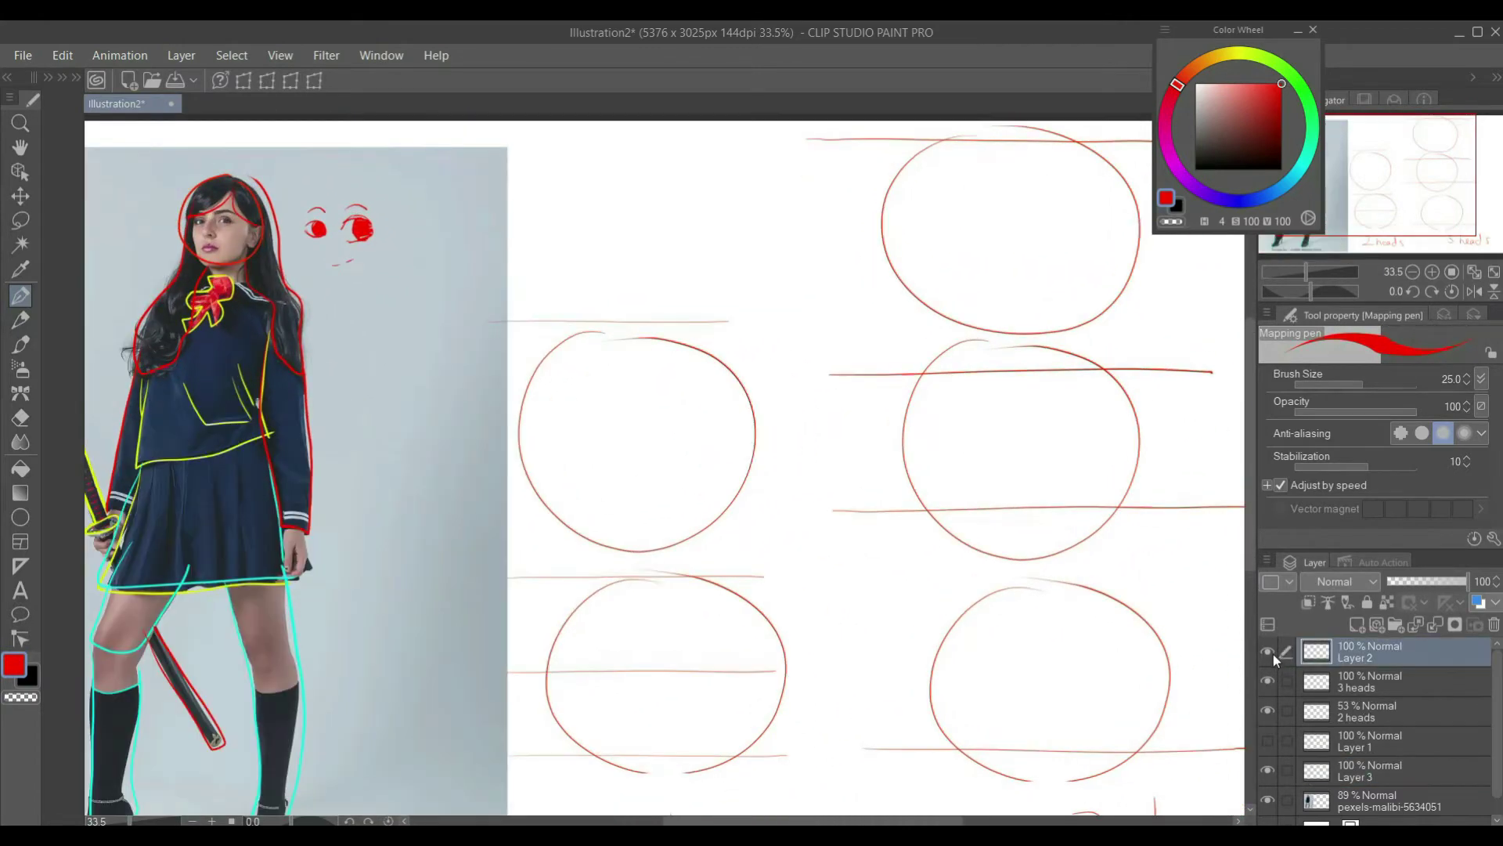
left_click(1268, 652)
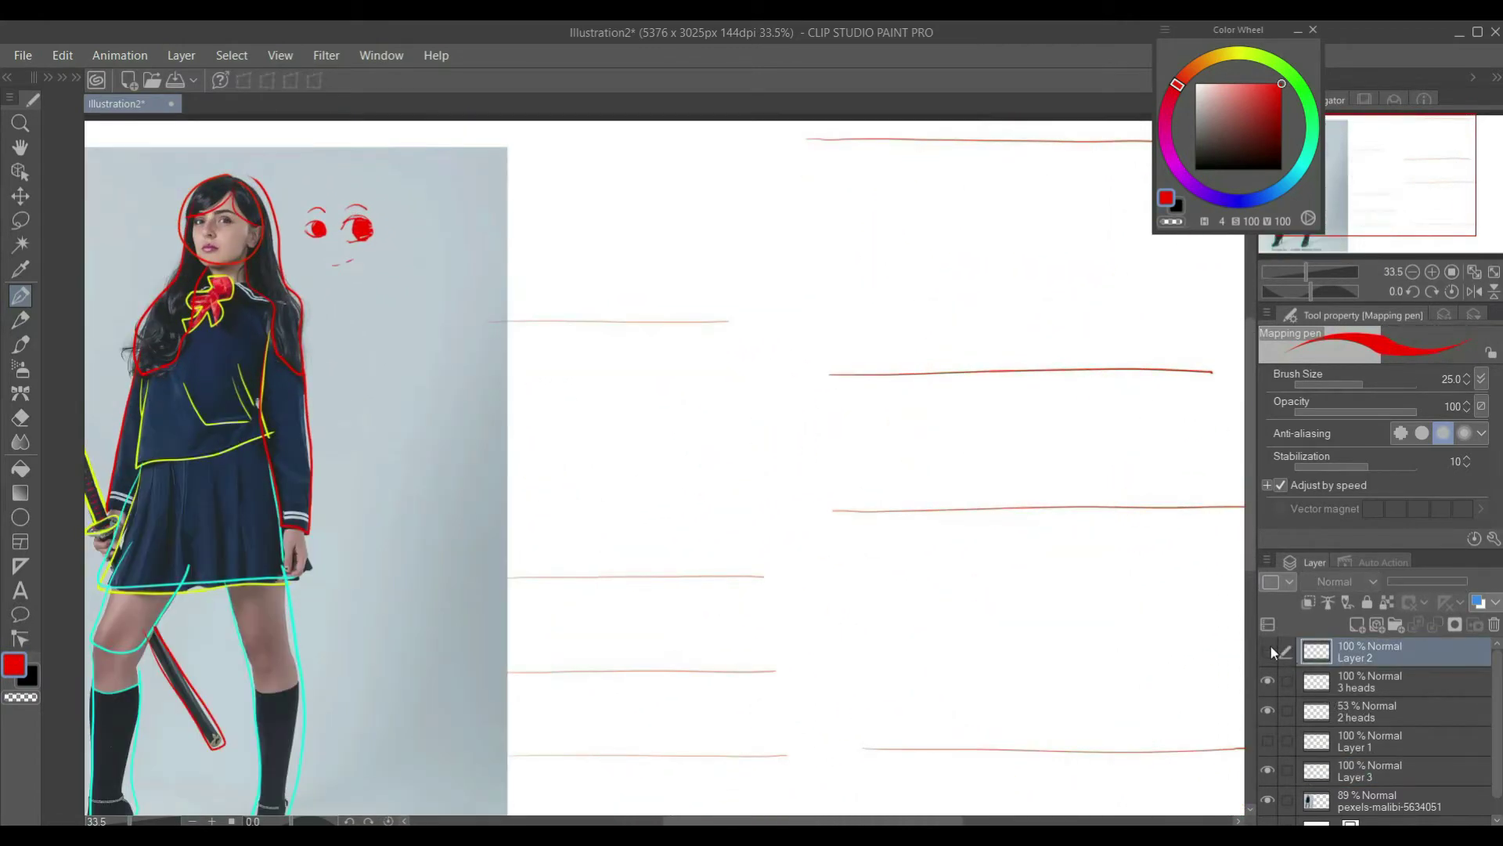
left_click(1269, 652)
left_click(1348, 708)
left_click(1270, 710)
left_click(1270, 709)
left_click(1351, 622)
Step: Set the Mapping pen's colour to near-black and try it with a curved stroke over the upper 2 heads circle
key("p")
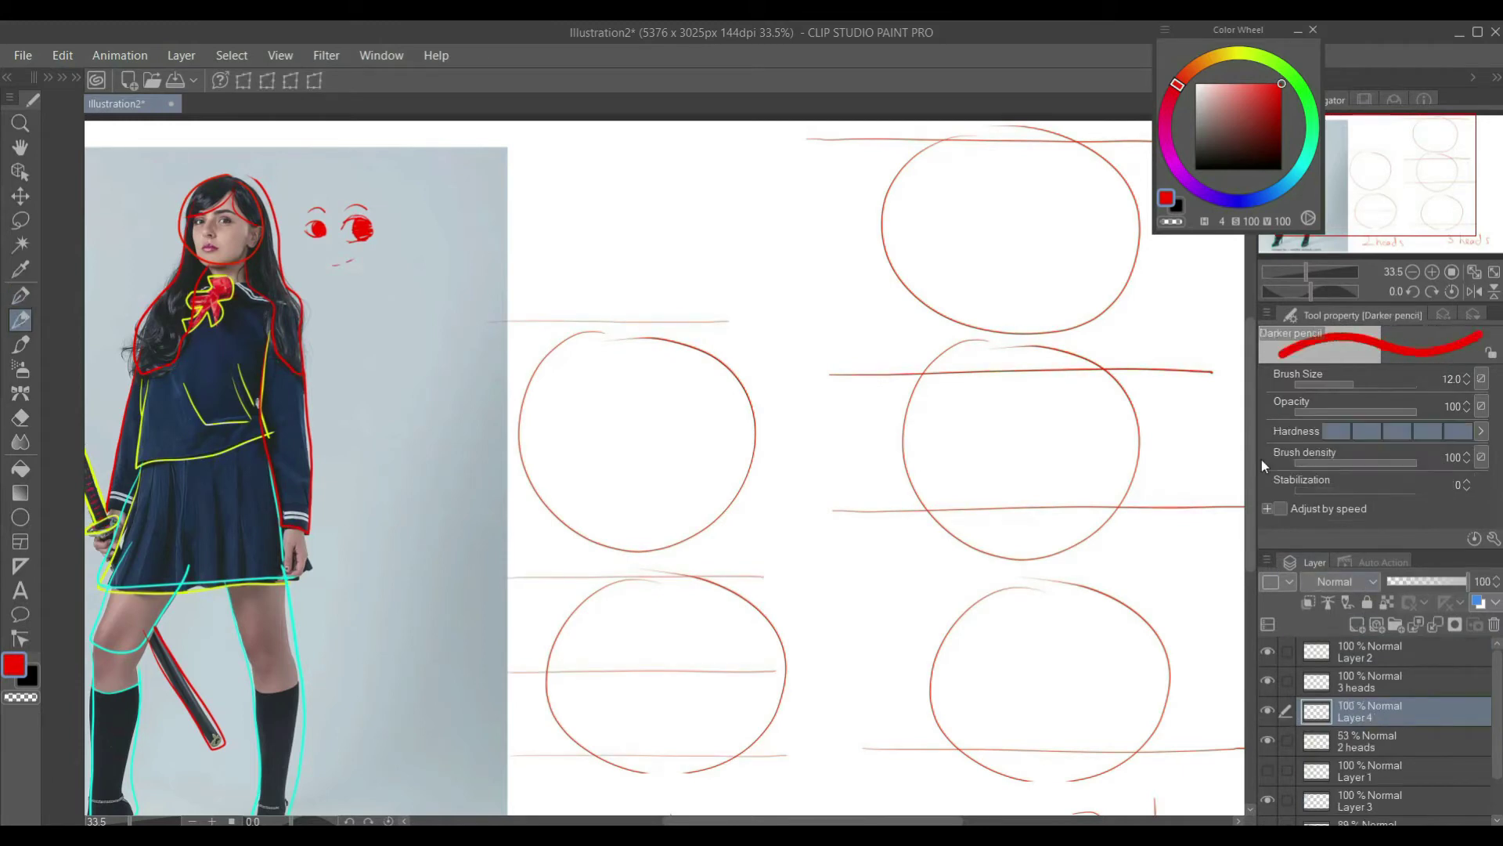
key("p")
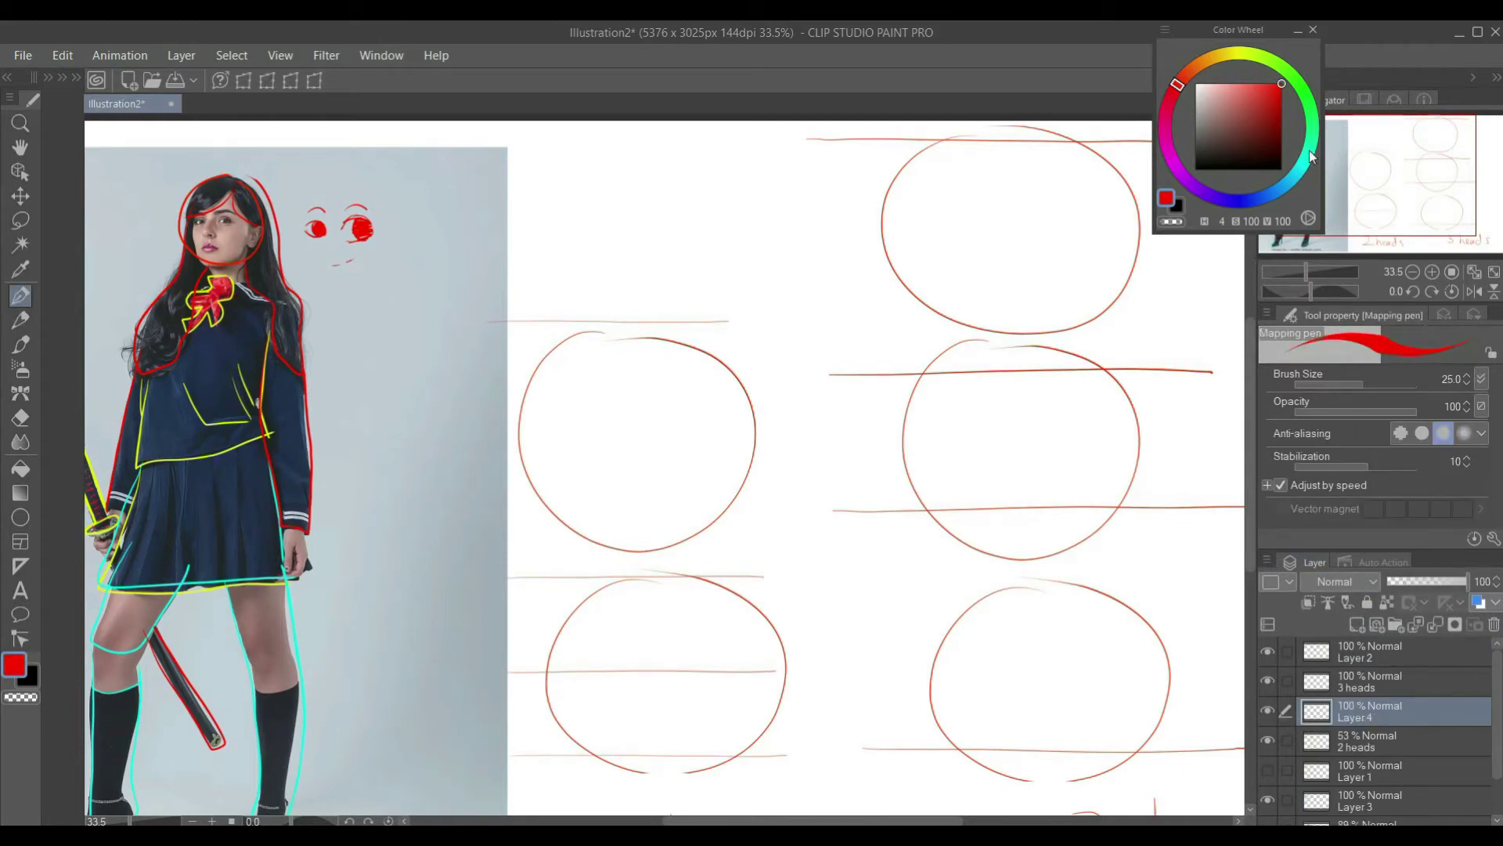
left_click_drag(1218, 112, 1196, 116)
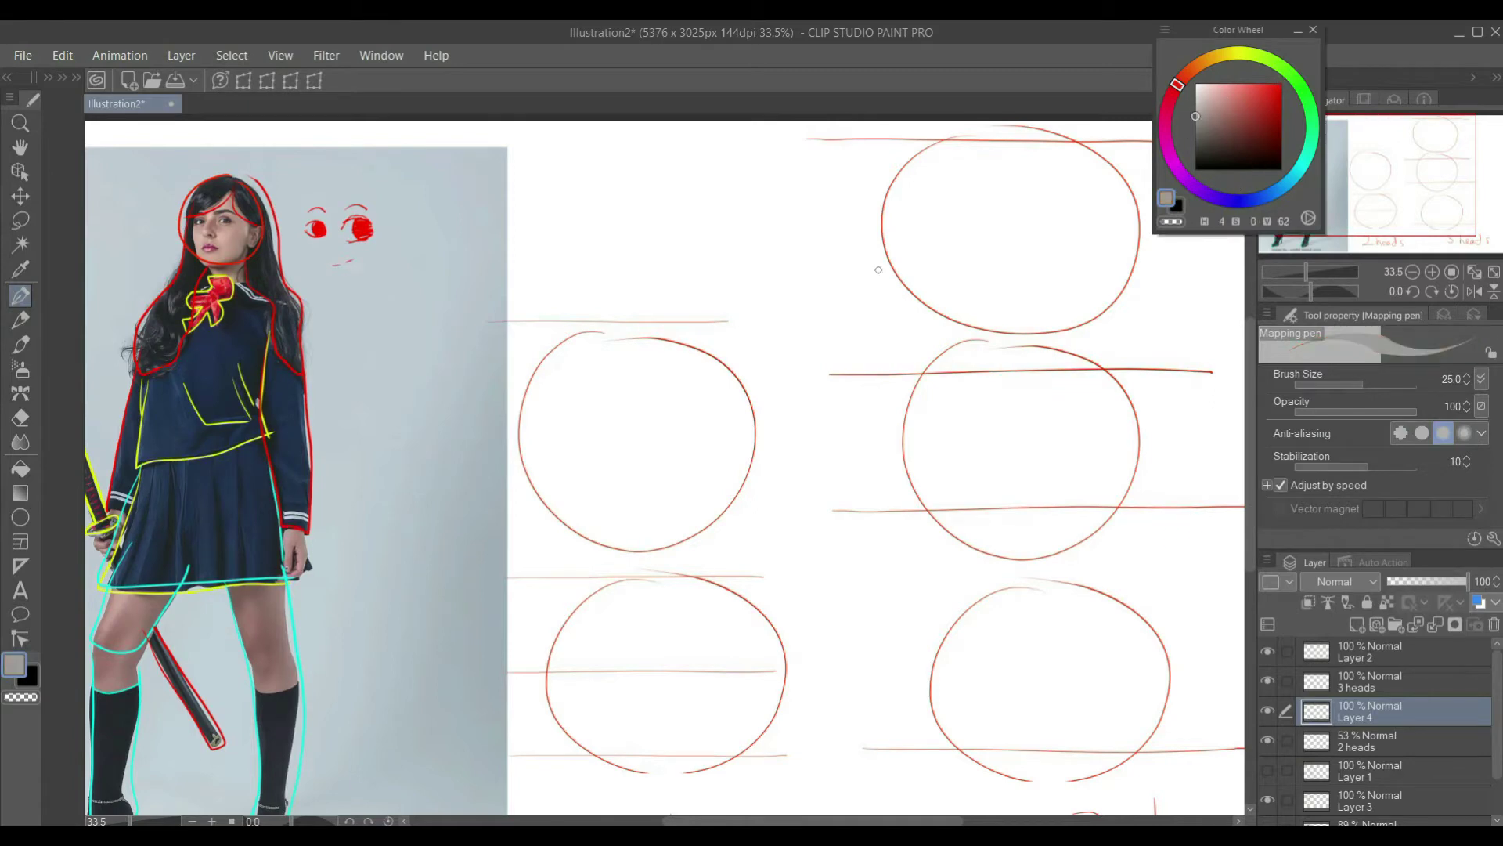
left_click(1196, 160)
left_click_drag(656, 468, 675, 260)
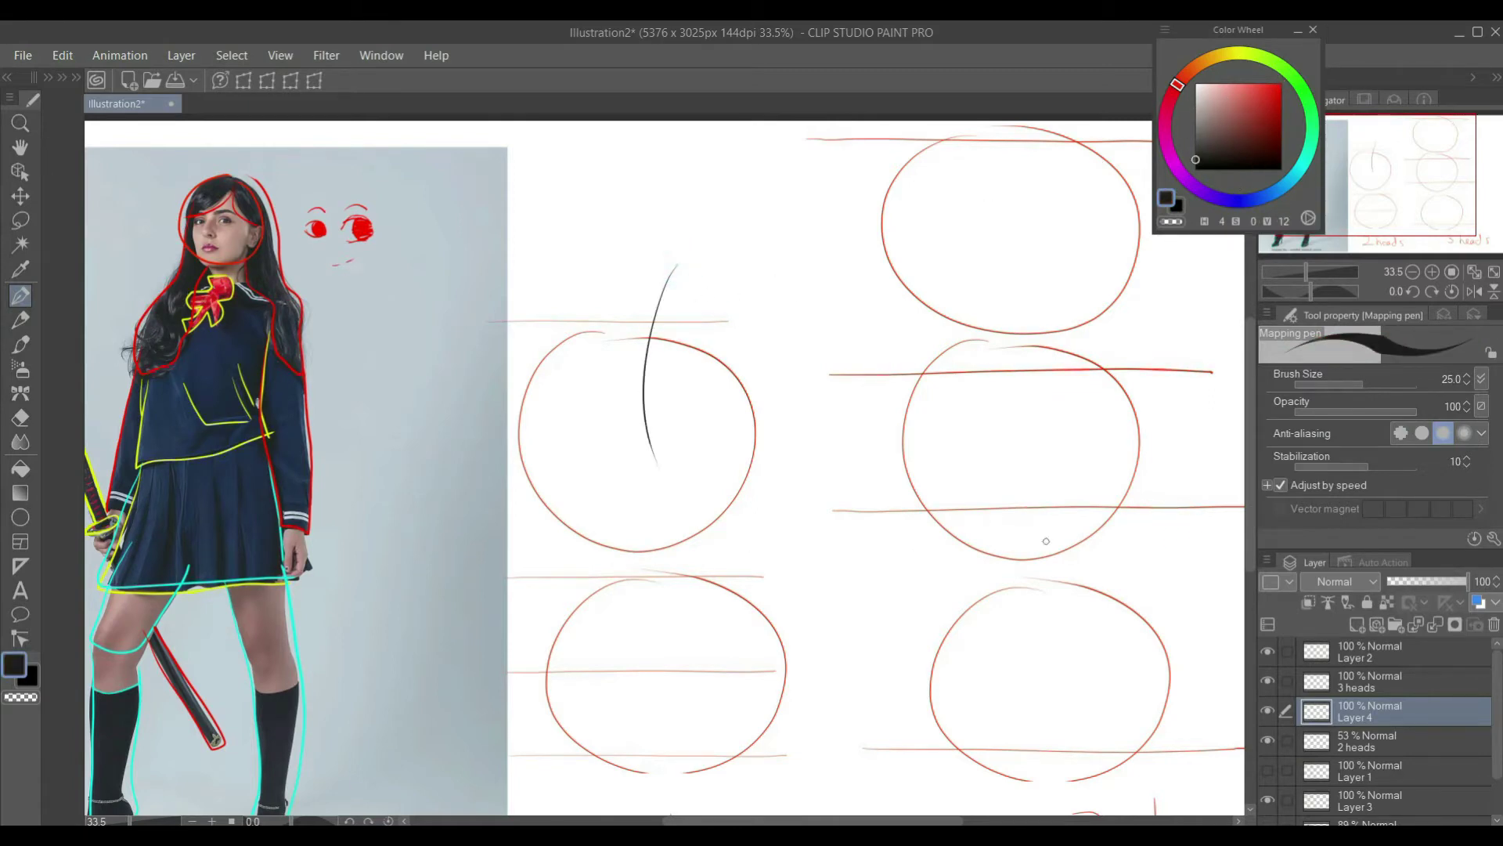
Step: Lower the opacity of Layer 2 with the circles to 37% and rename Layer 4 as sketch
left_click(1370, 664)
left_click_drag(1436, 581, 1417, 579)
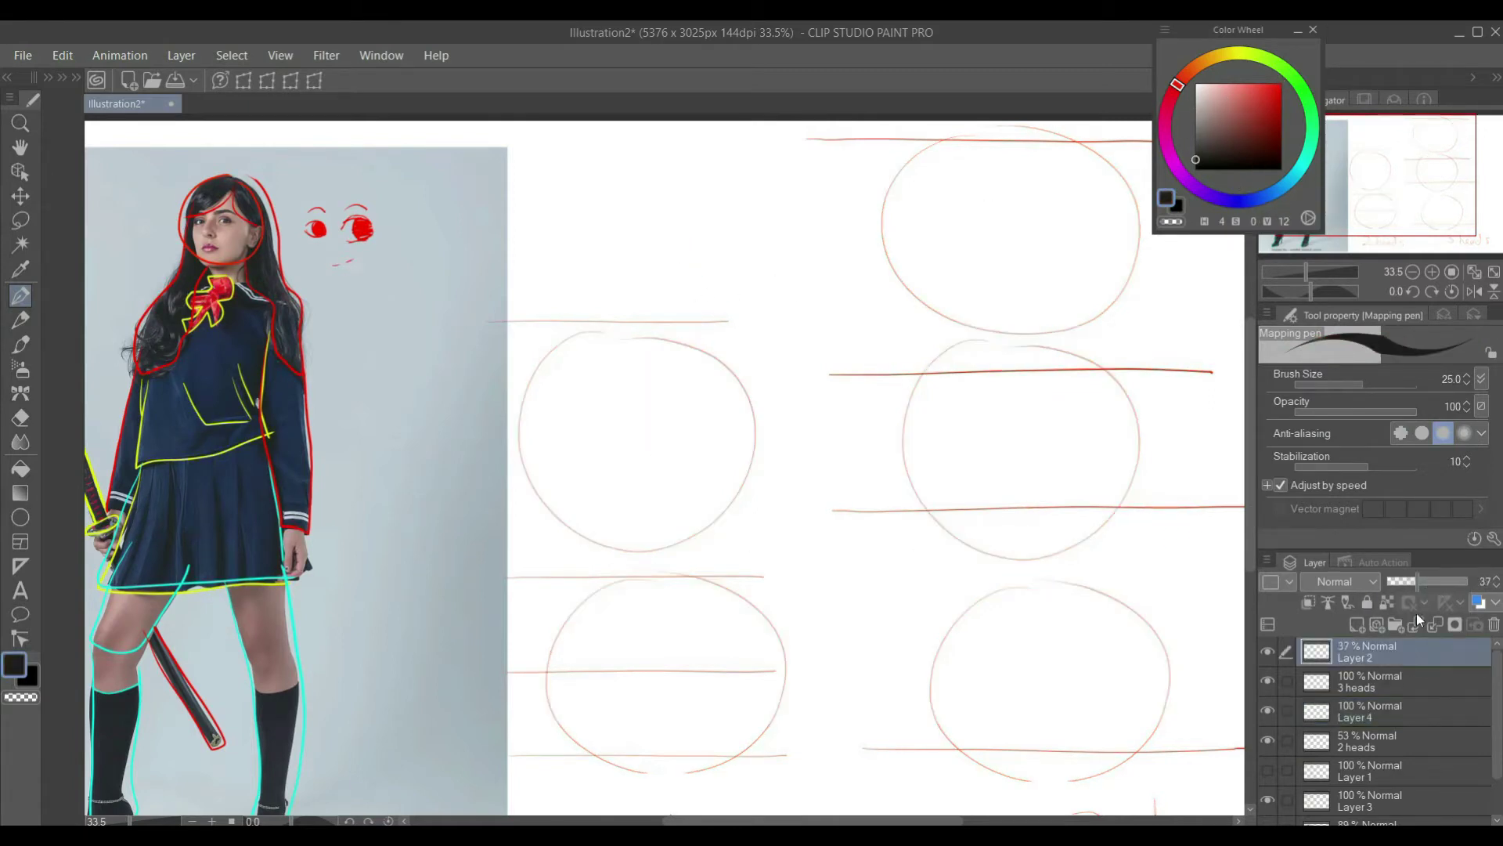
left_click(1372, 688)
left_click(1378, 716)
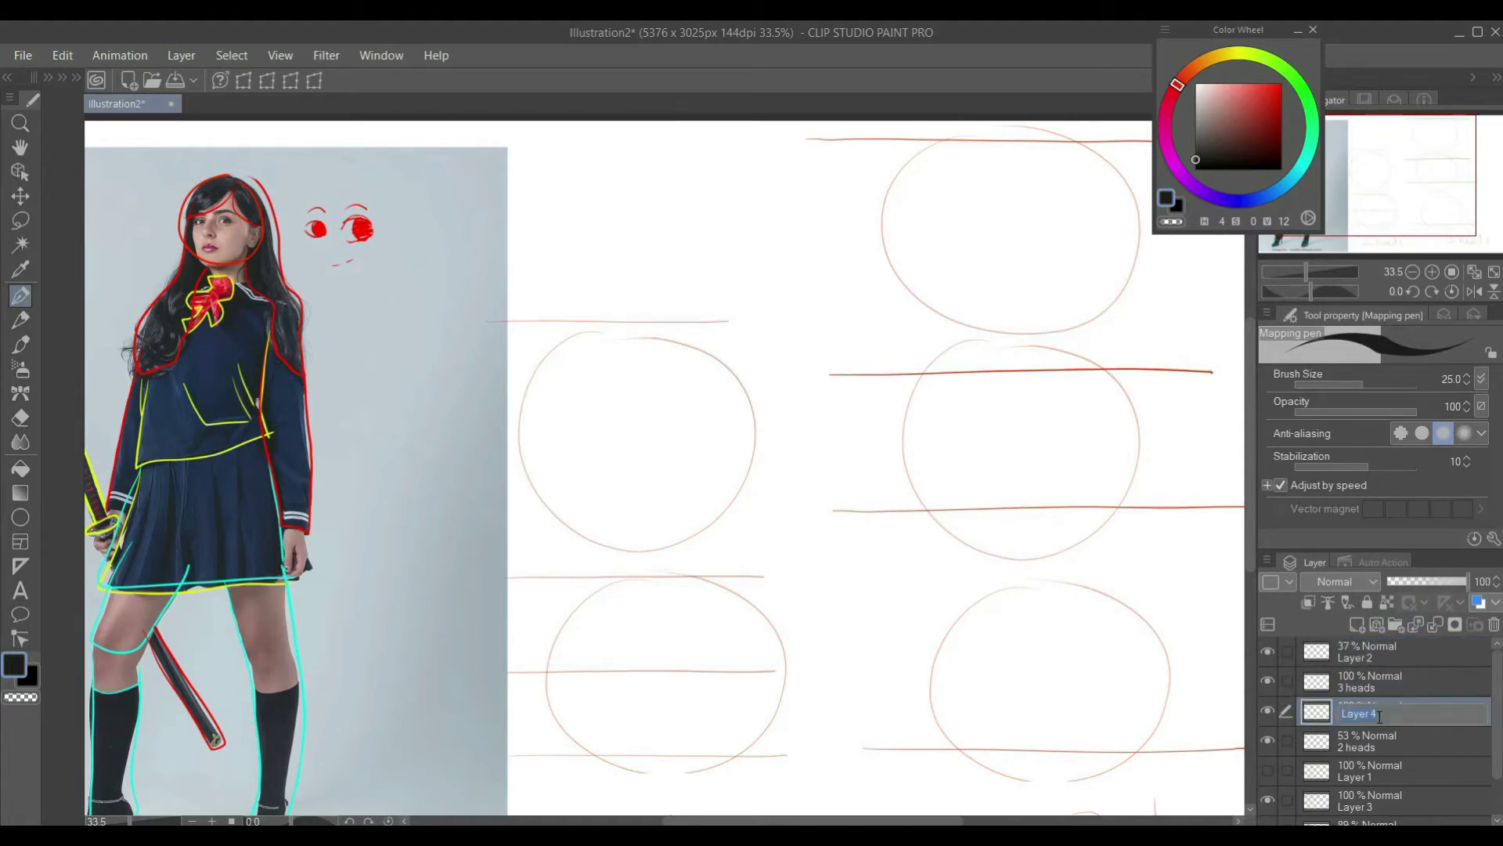
double_click(1378, 714)
type("sketch")
key("Return")
Step: Sketch the chibi's round head outline with a cheek contour over the upper 2 heads circle, redrawing unsatisfactory strokes
scroll(507, 273, "up", 3)
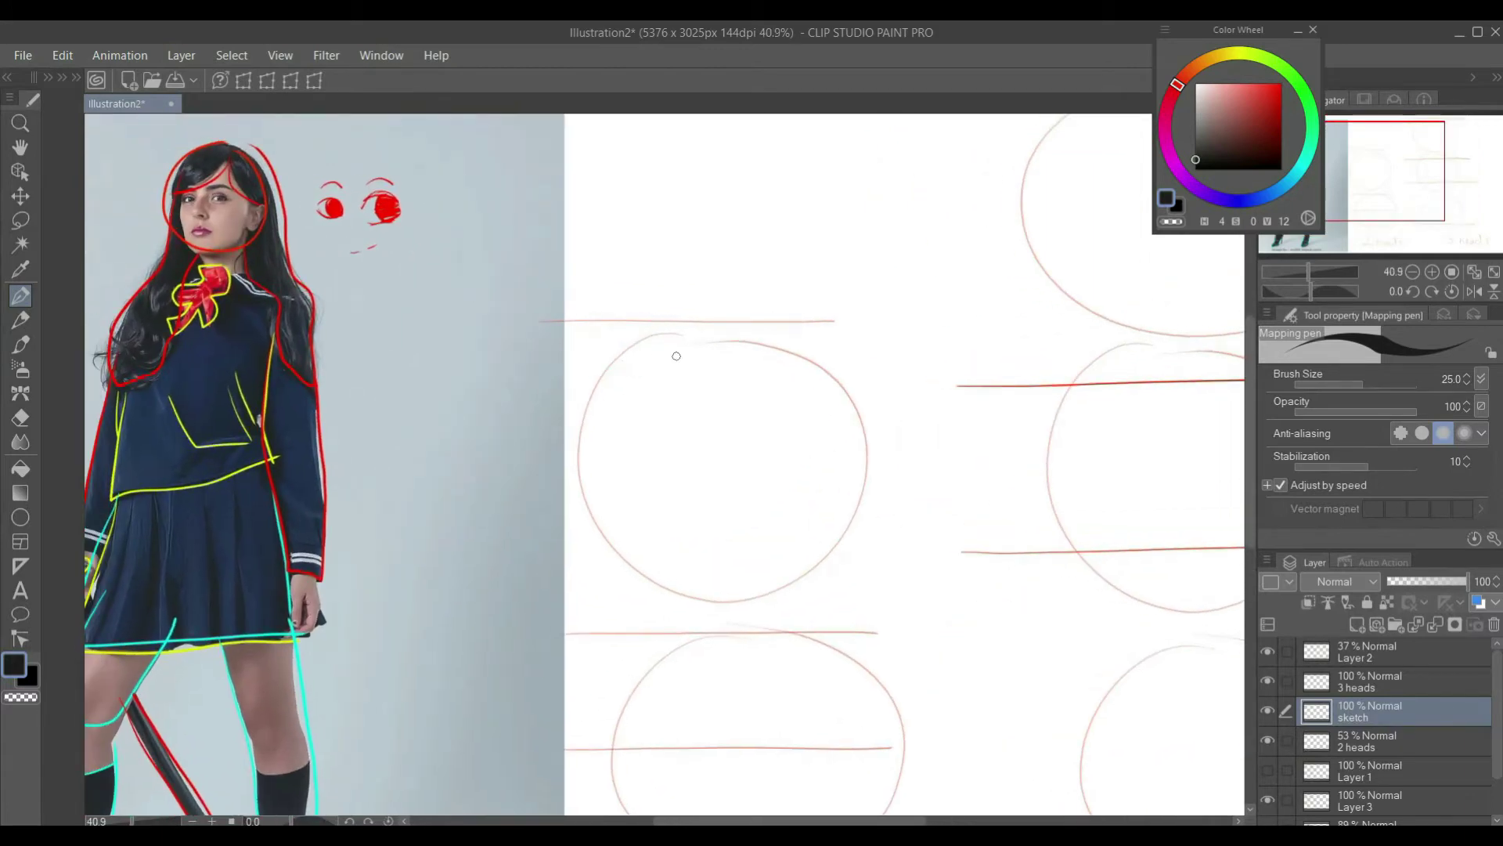
left_click_drag(667, 353, 708, 308)
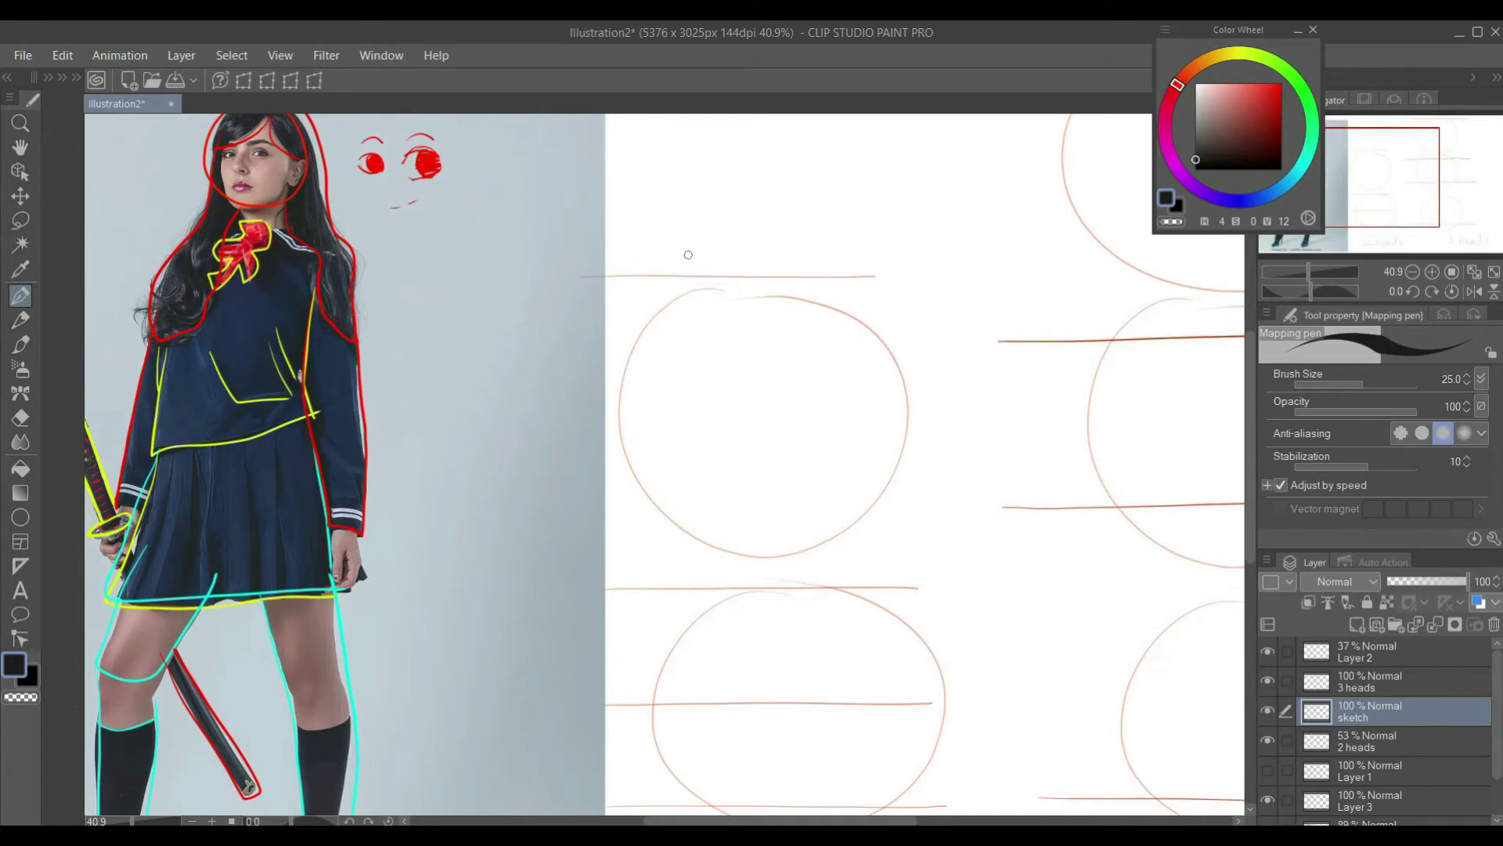
mouse_move(638, 343)
left_mouse_down()
mouse_move(700, 557)
mouse_move(855, 531)
left_mouse_up()
left_click_drag(660, 298, 889, 372)
key("ctrl+z")
left_click_drag(654, 298, 864, 524)
Step: Fade the 2 heads layer to 34% and Layer 2 to 18% opacity, and return to the sketch layer
left_click(1427, 582)
key("ctrl+z")
left_click(1366, 741)
left_click(1366, 652)
left_click_drag(1427, 581, 1402, 581)
left_click(1366, 711)
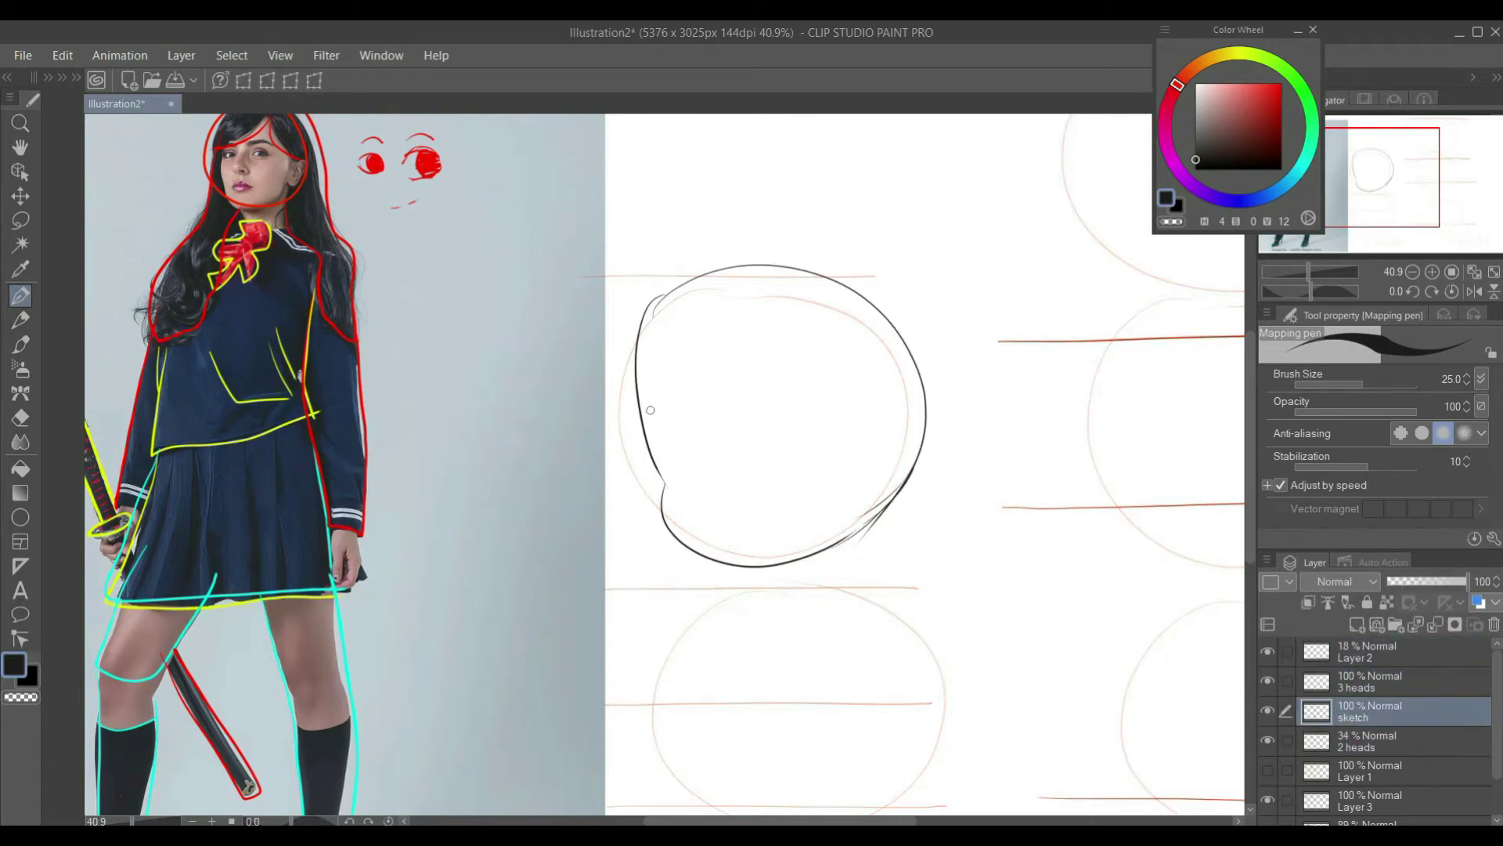
Step: Sketch the outlines of the chibi's two oval eyes with upper lash lines inside the head
left_click_drag(675, 411, 705, 419)
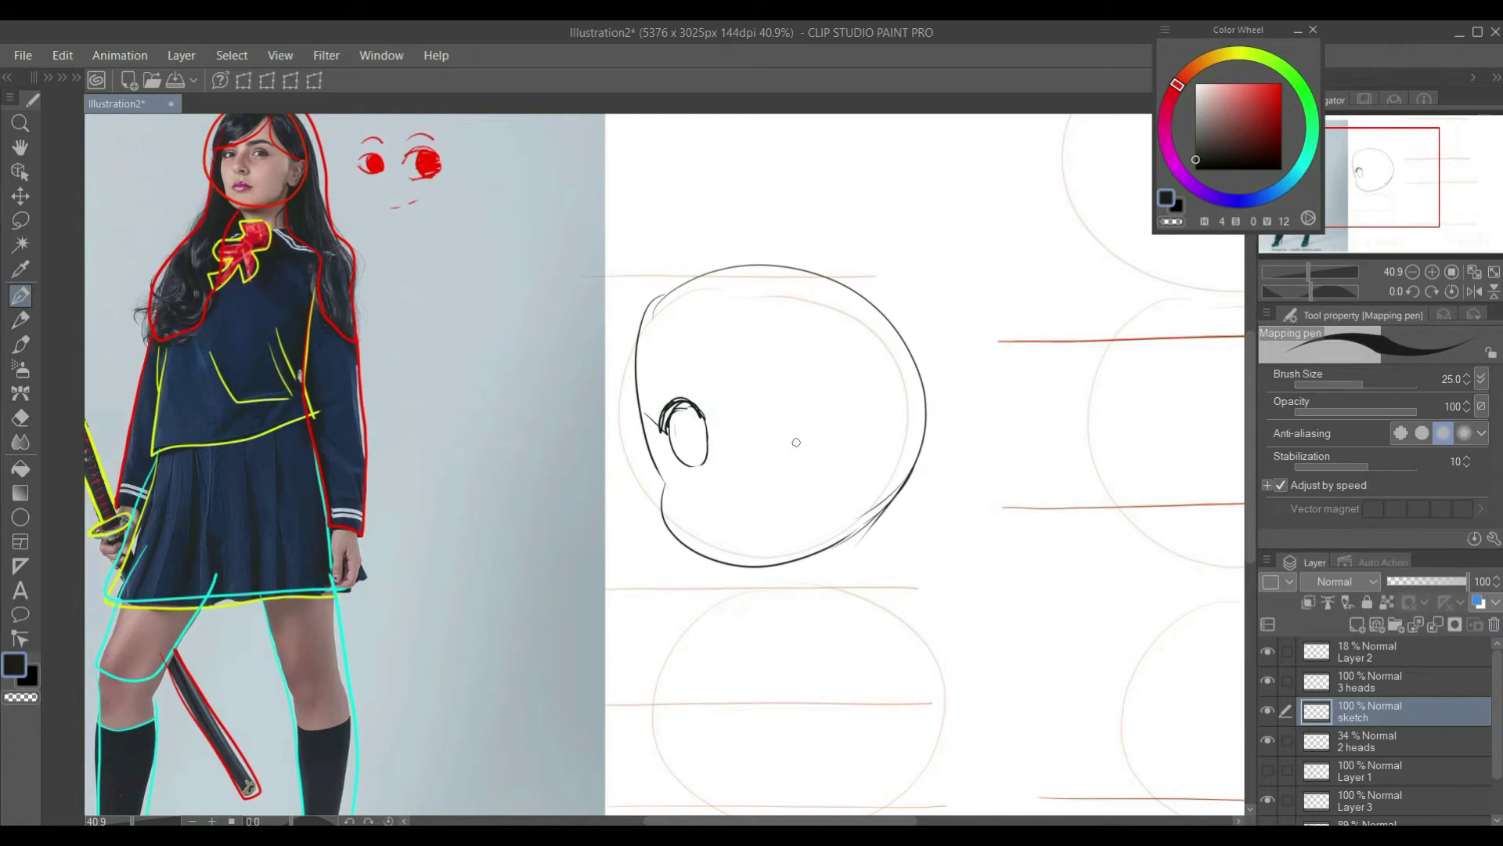
left_click_drag(809, 447, 814, 447)
left_click_drag(787, 386, 777, 403)
left_click_drag(785, 377, 849, 397)
mouse_move(772, 375)
left_mouse_down()
mouse_move(777, 420)
mouse_move(846, 395)
mouse_move(813, 439)
left_mouse_up()
key("ctrl+z")
left_click_drag(839, 388, 831, 420)
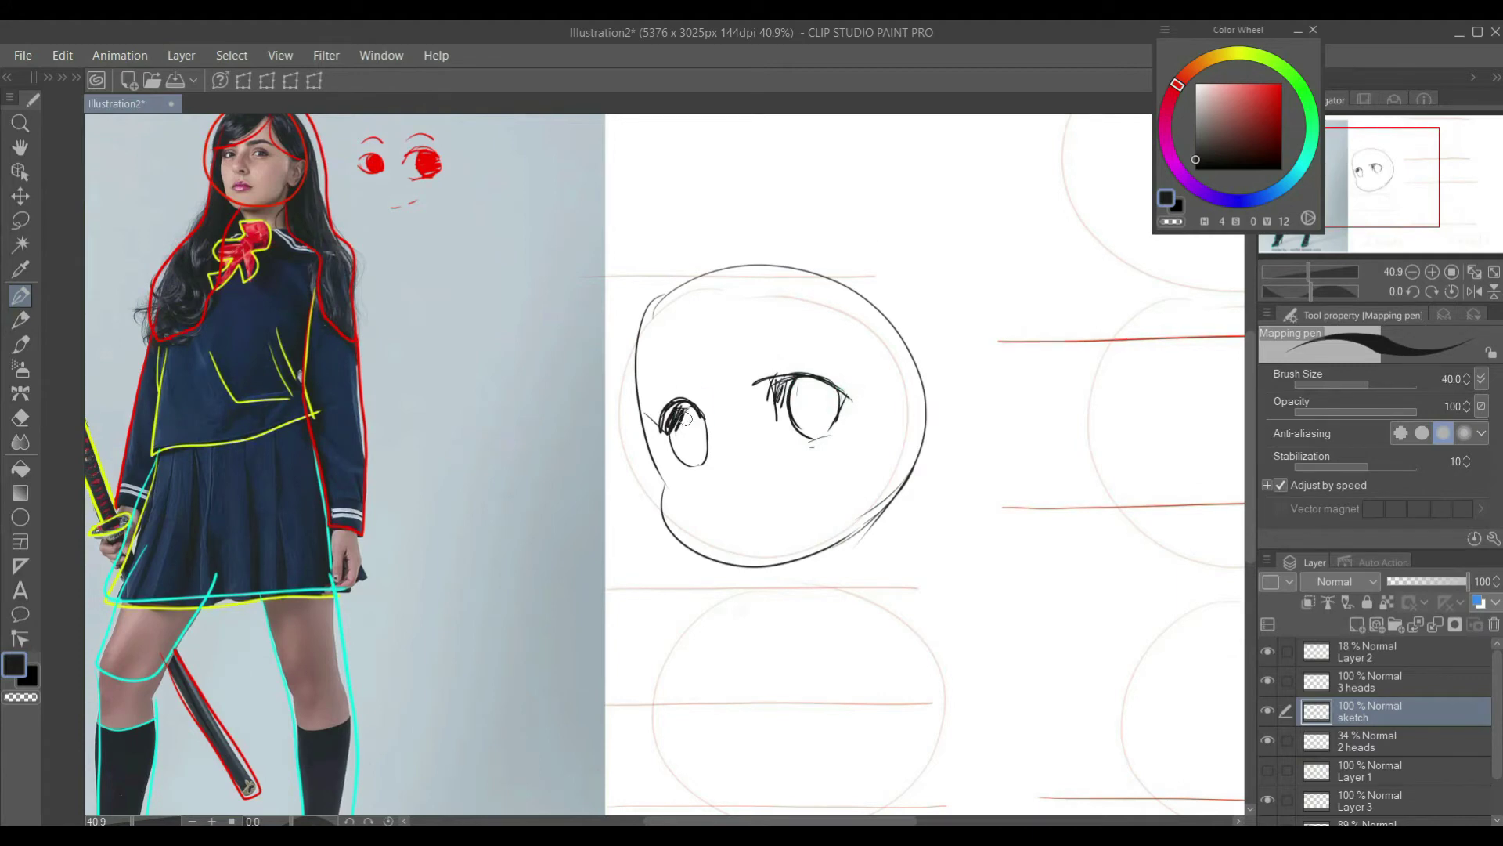
Step: Fill both eyes solid near-black at brush size 40, and thicken the larger eye's upper lashes at size 30
left_click_drag(683, 418, 660, 425)
key("bracketleft")
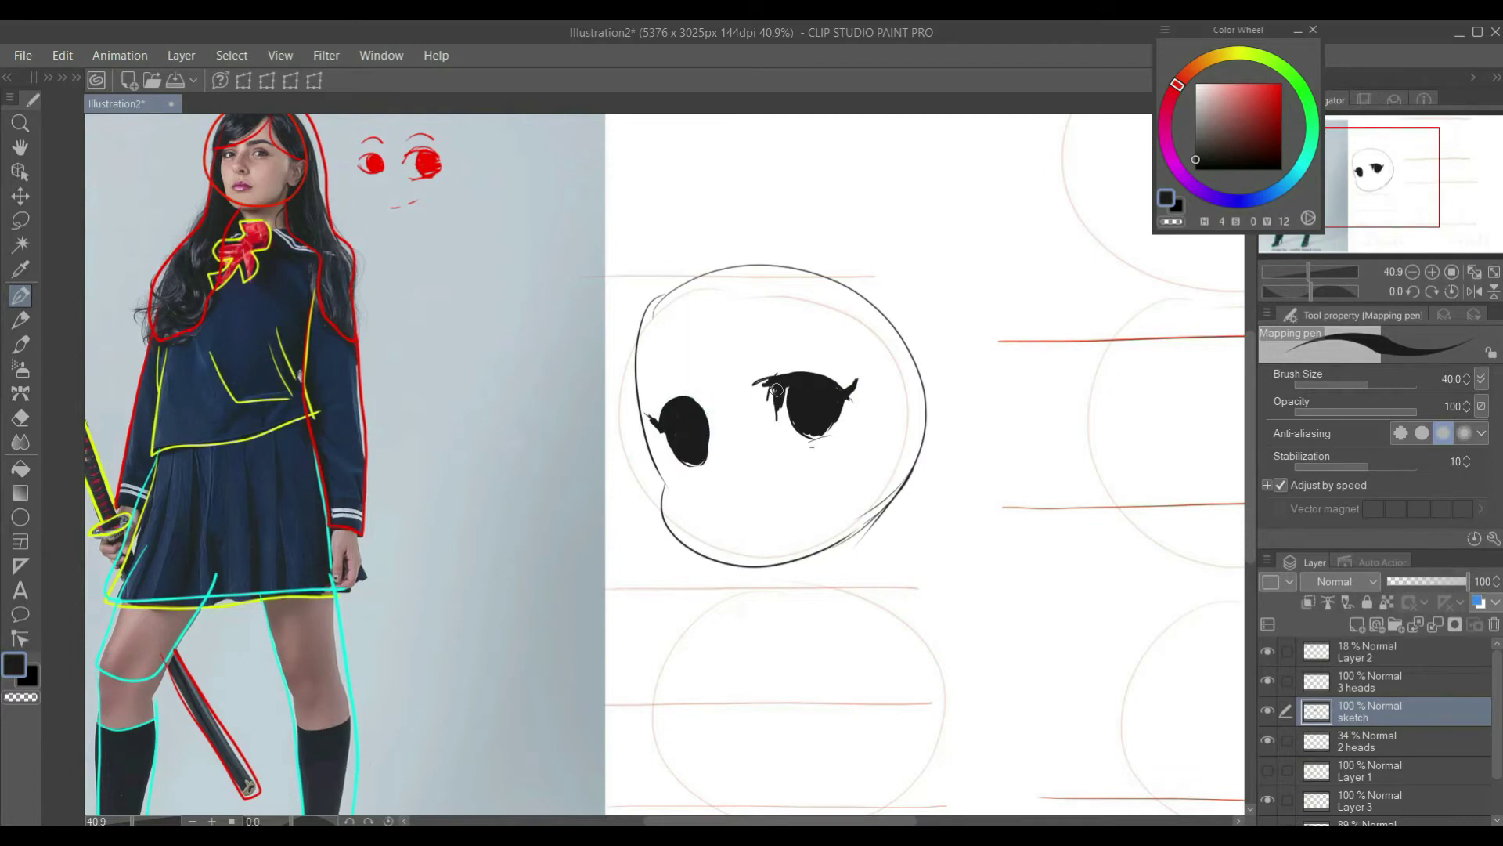
scroll(779, 389, "up", 8)
key("bracketleft")
key("bracketleft")
key("bracketleft")
left_click_drag(789, 356, 721, 381)
mouse_move(754, 368)
left_mouse_down()
mouse_move(734, 398)
mouse_move(750, 418)
left_mouse_up()
mouse_move(762, 385)
left_mouse_down()
mouse_move(751, 414)
mouse_move(793, 424)
left_mouse_up()
Step: Clean up the stray marks around the larger eye and smooth the lower edge of its iris
scroll(799, 418, "down", 3)
key("m")
key("Delete")
key("ctrl+d")
key("p")
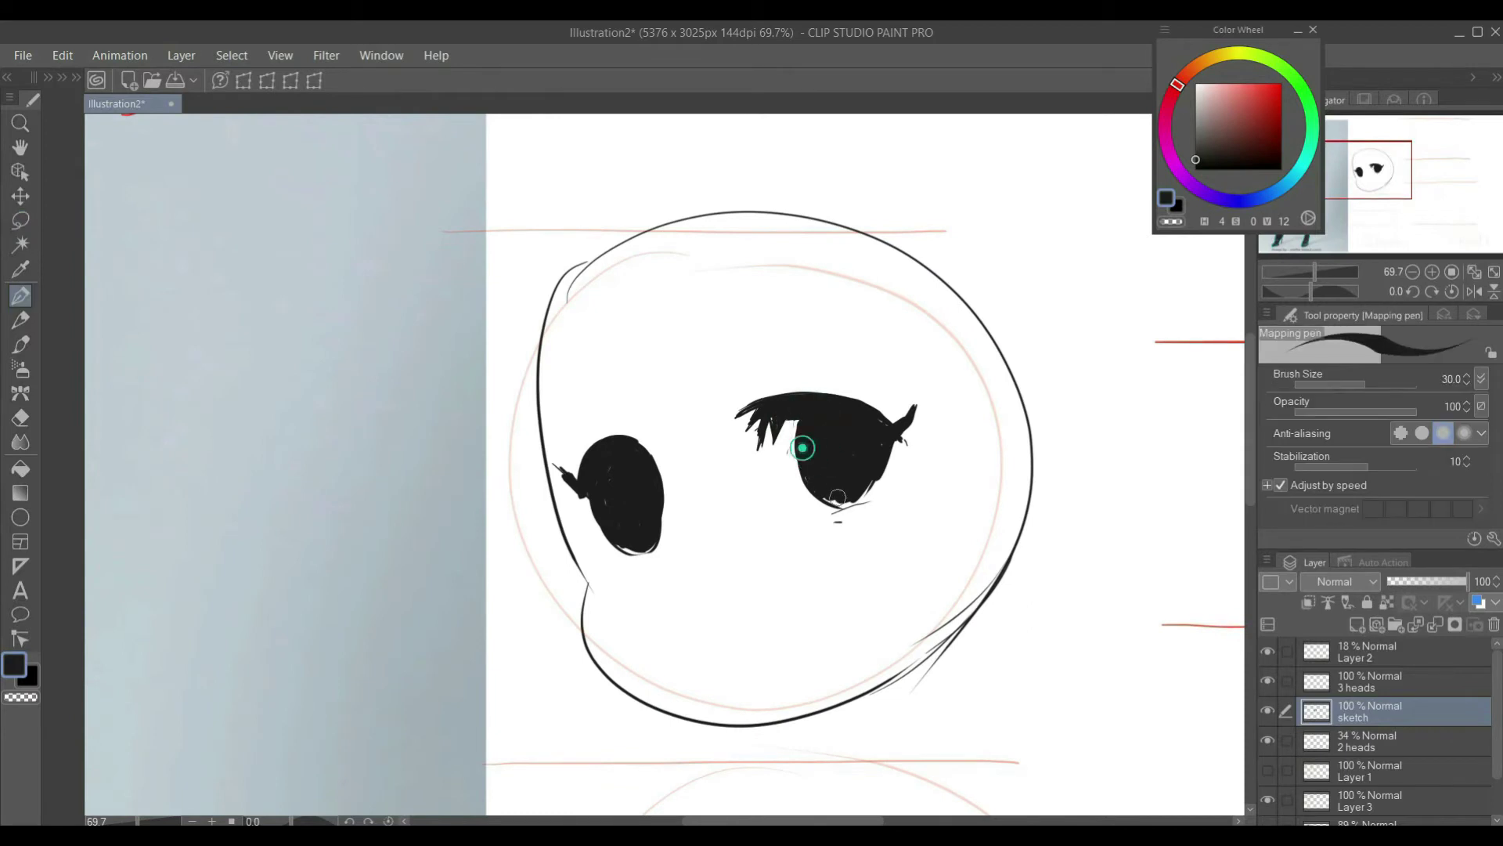
left_click_drag(852, 503, 862, 511)
key("c")
key("c")
left_click_drag(882, 452, 862, 501)
Step: Cut two small highlights into each eye by painting with the transparent colour
left_click(1171, 221)
left_click(836, 442)
left_click_drag(851, 438, 856, 442)
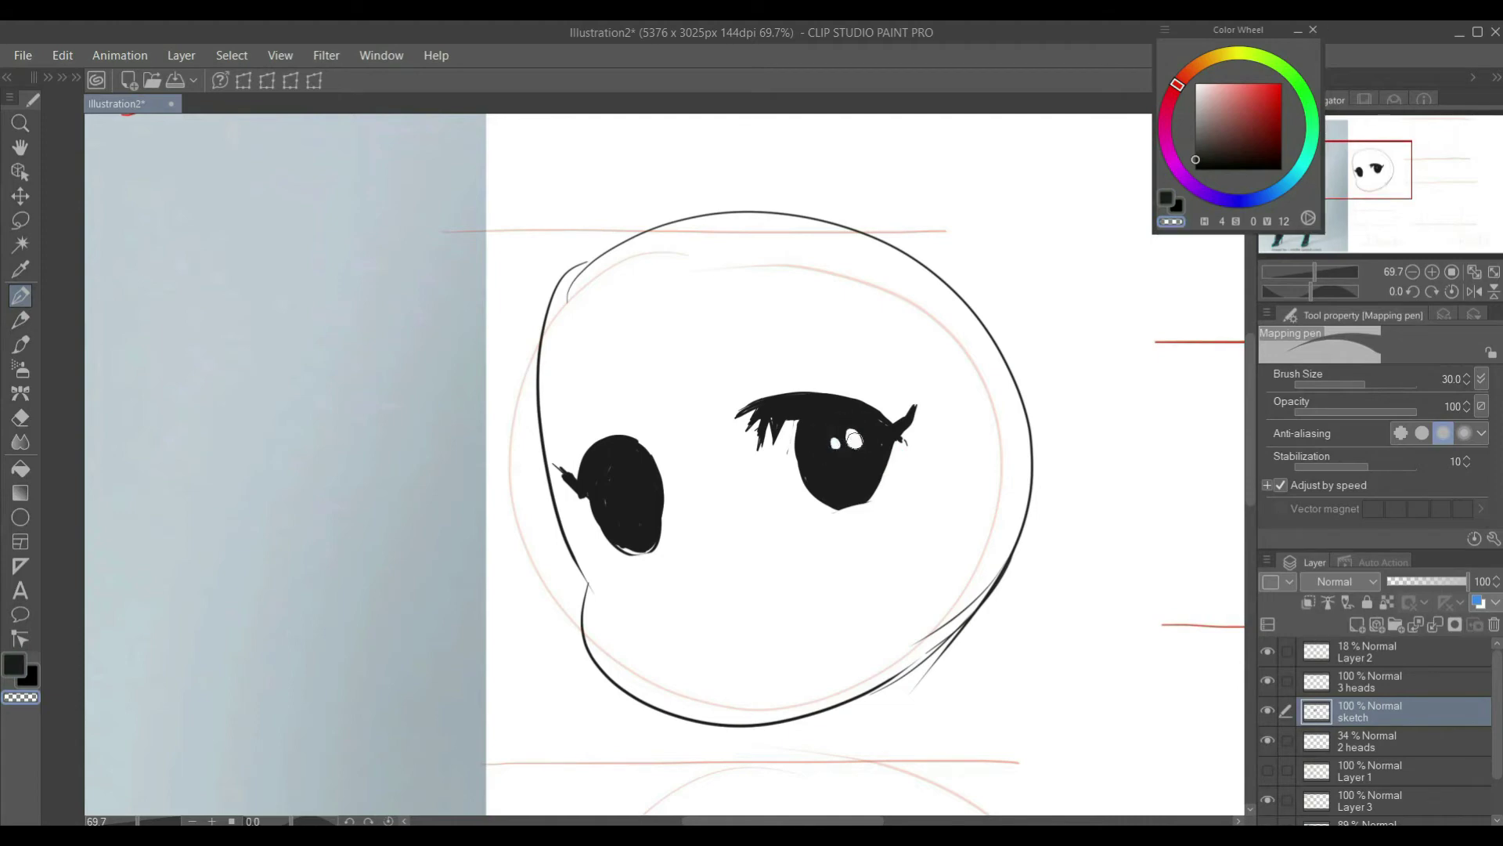
left_click(607, 489)
scroll(731, 508, "down", 4)
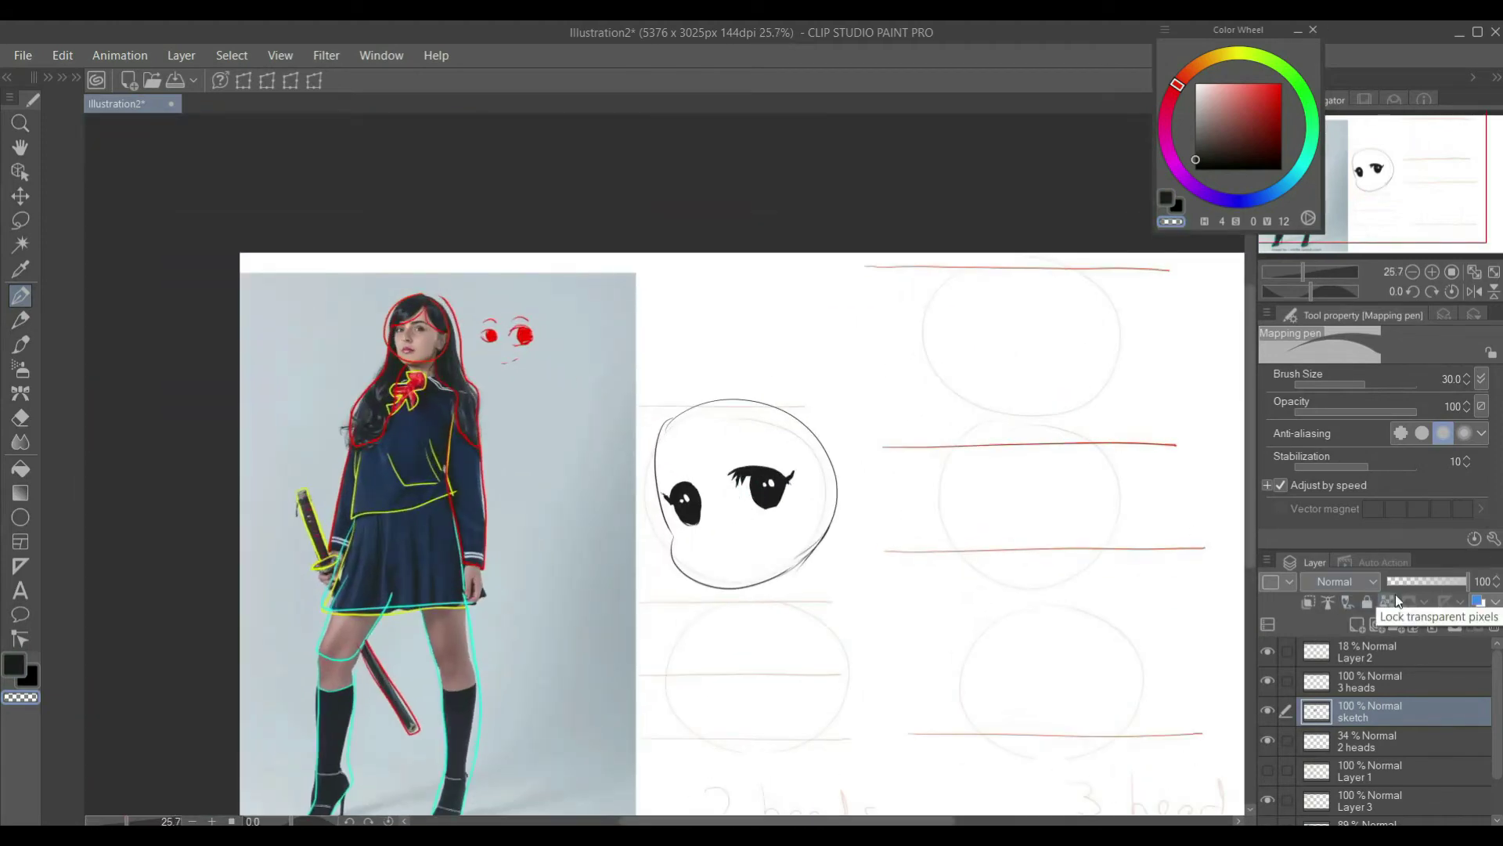
Step: Lasso and delete a thin gap between the smaller eye's iris and upper lash, and trim the lash's edge with transparent colour
scroll(784, 483, "up", 4)
key("m")
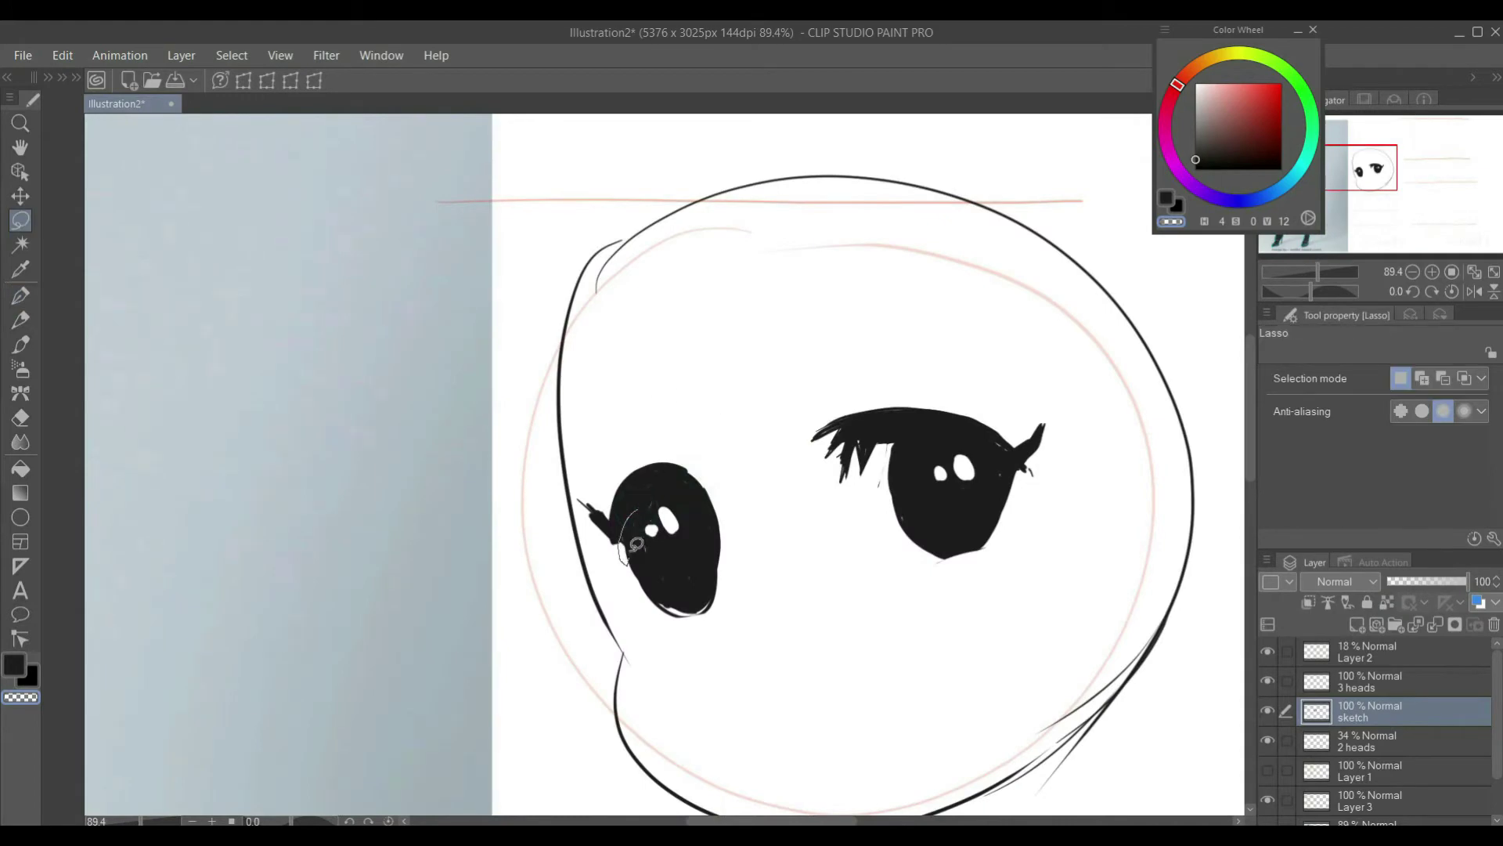
left_click_drag(638, 530, 638, 494)
key("Delete")
key("ctrl+d")
scroll(735, 530, "down", 4)
scroll(707, 514, "up", 4)
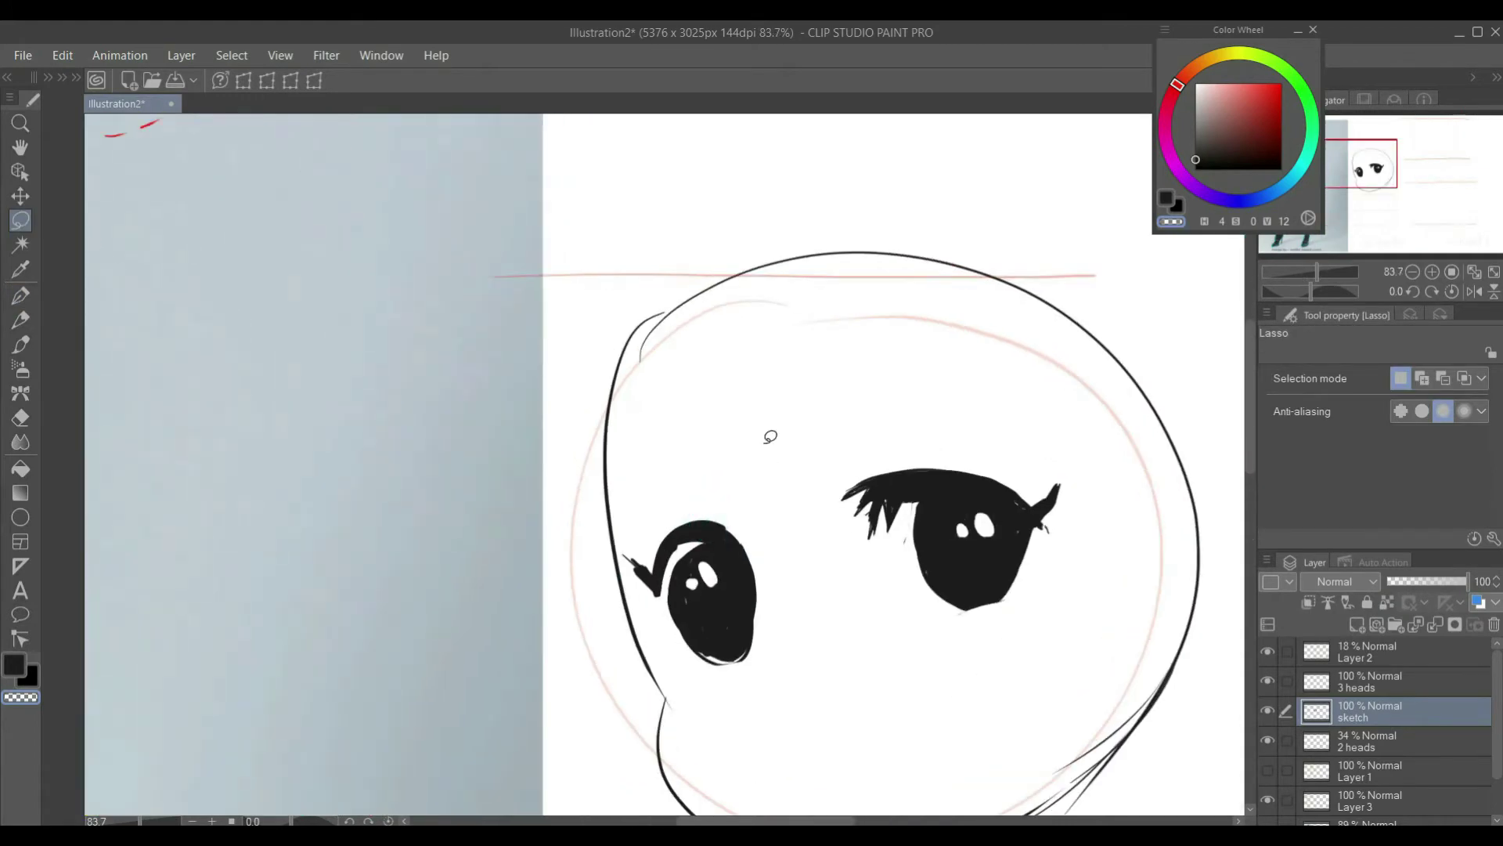
key("p")
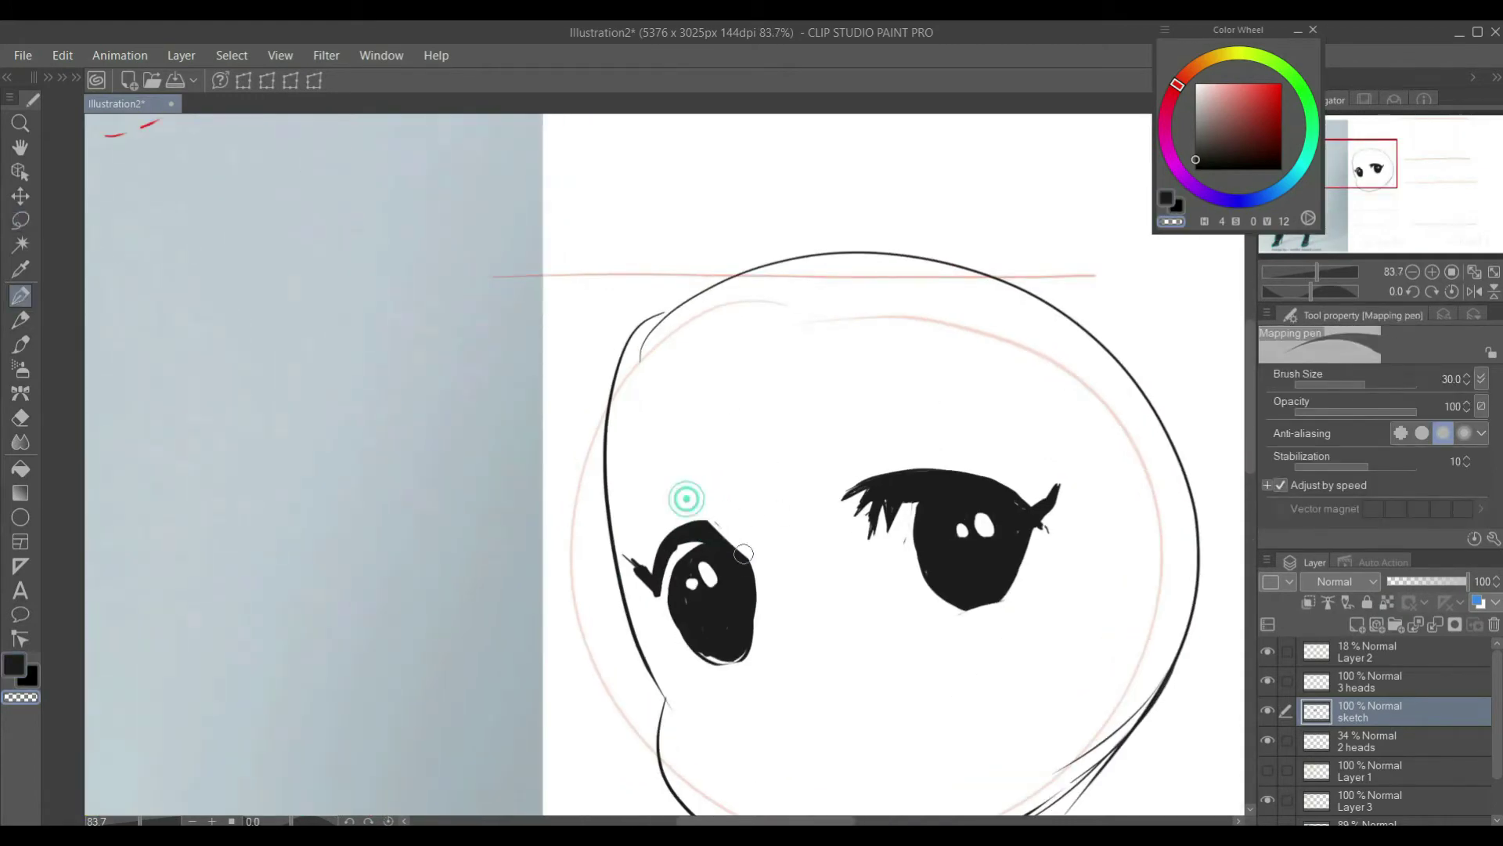
scroll(783, 540, "down", 3)
scroll(809, 543, "up", 2)
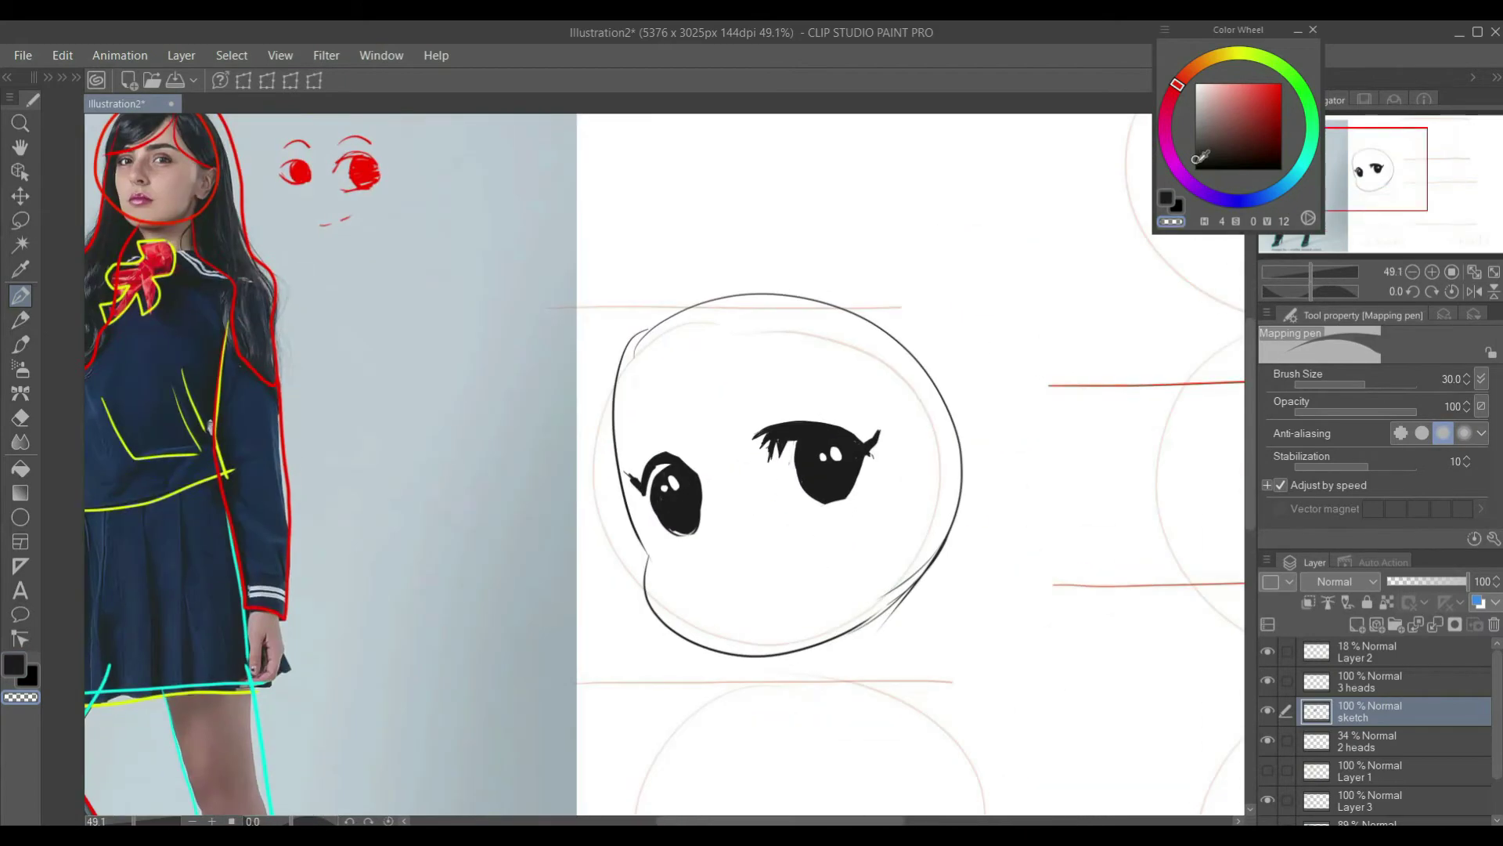
Step: Return to the near-black colour and draw a dot nose and a small smiling mouth from two short strokes
left_click(1166, 197)
left_click(731, 544)
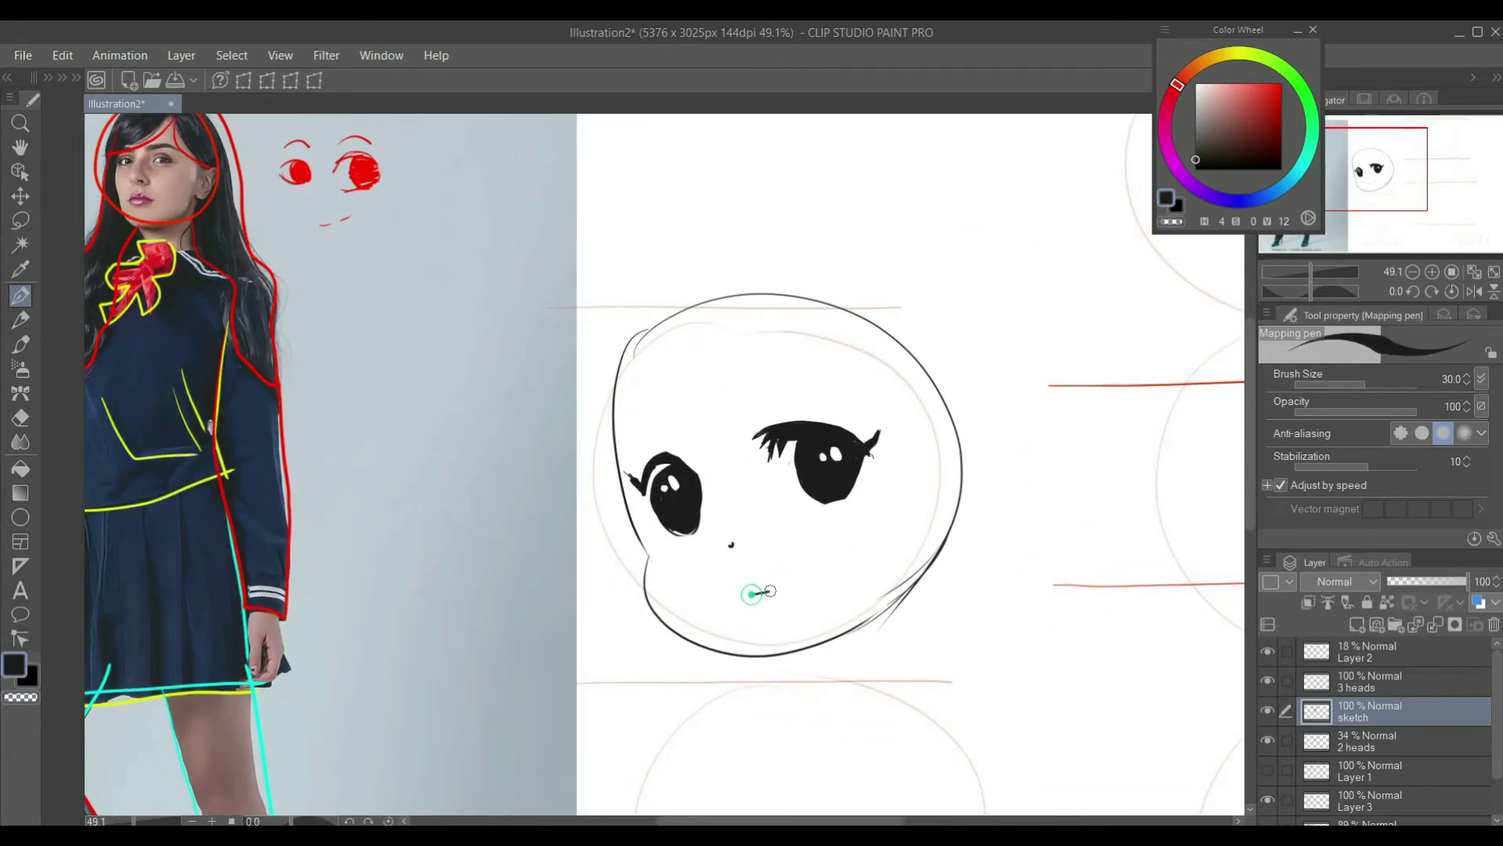
left_click_drag(775, 587, 771, 590)
left_click_drag(786, 587, 819, 572)
Step: Draw curved eyebrows and eyelid creases above both eyes, and add two short neck lines below the chin
left_click_drag(623, 423, 649, 381)
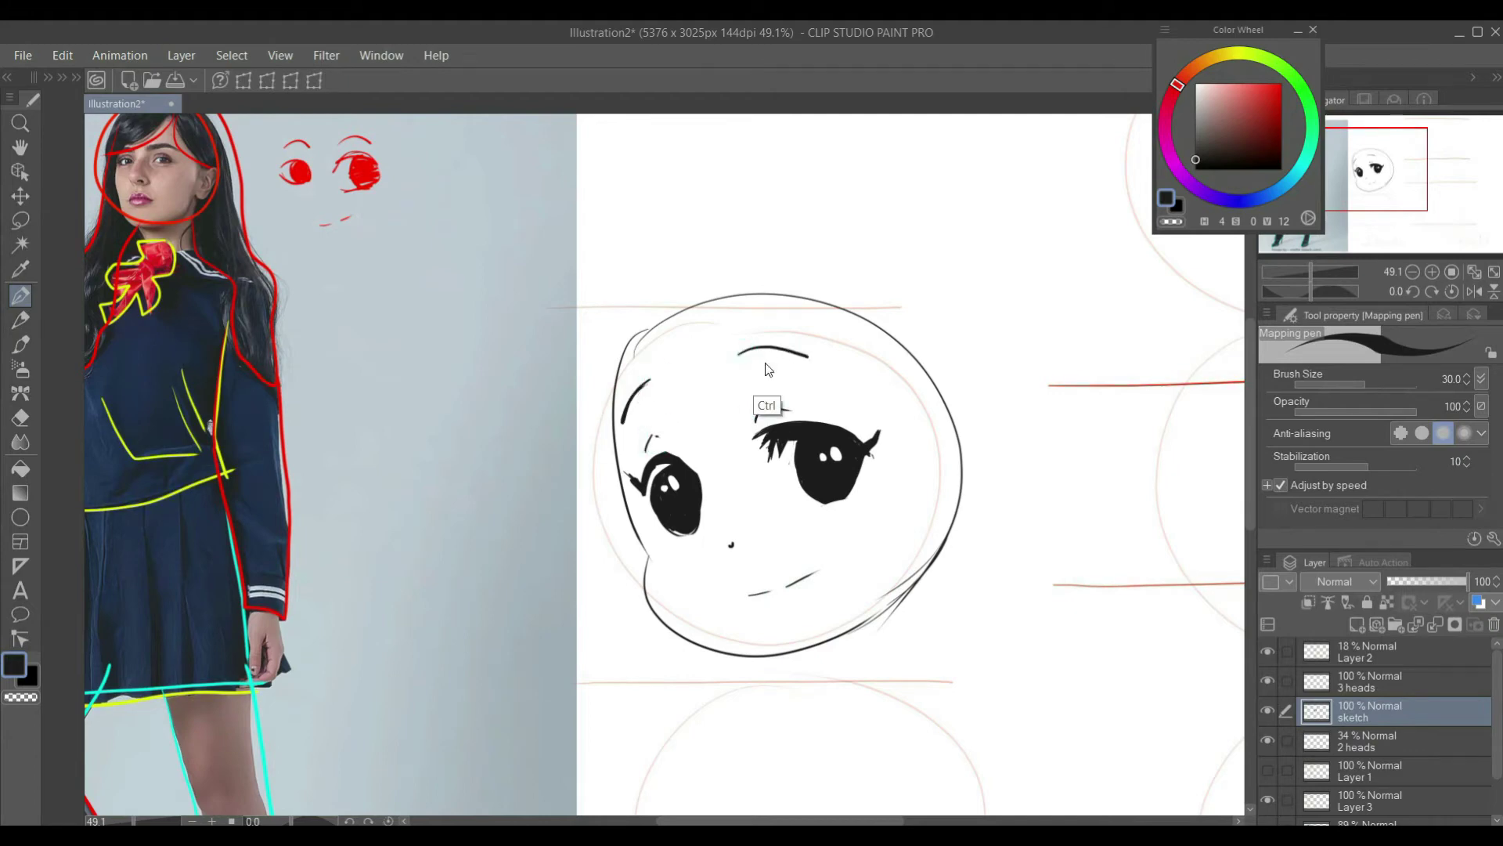
scroll(757, 372, "up", 1)
left_click_drag(745, 354, 808, 355)
key("ctrl+z")
scroll(805, 411, "down", 4)
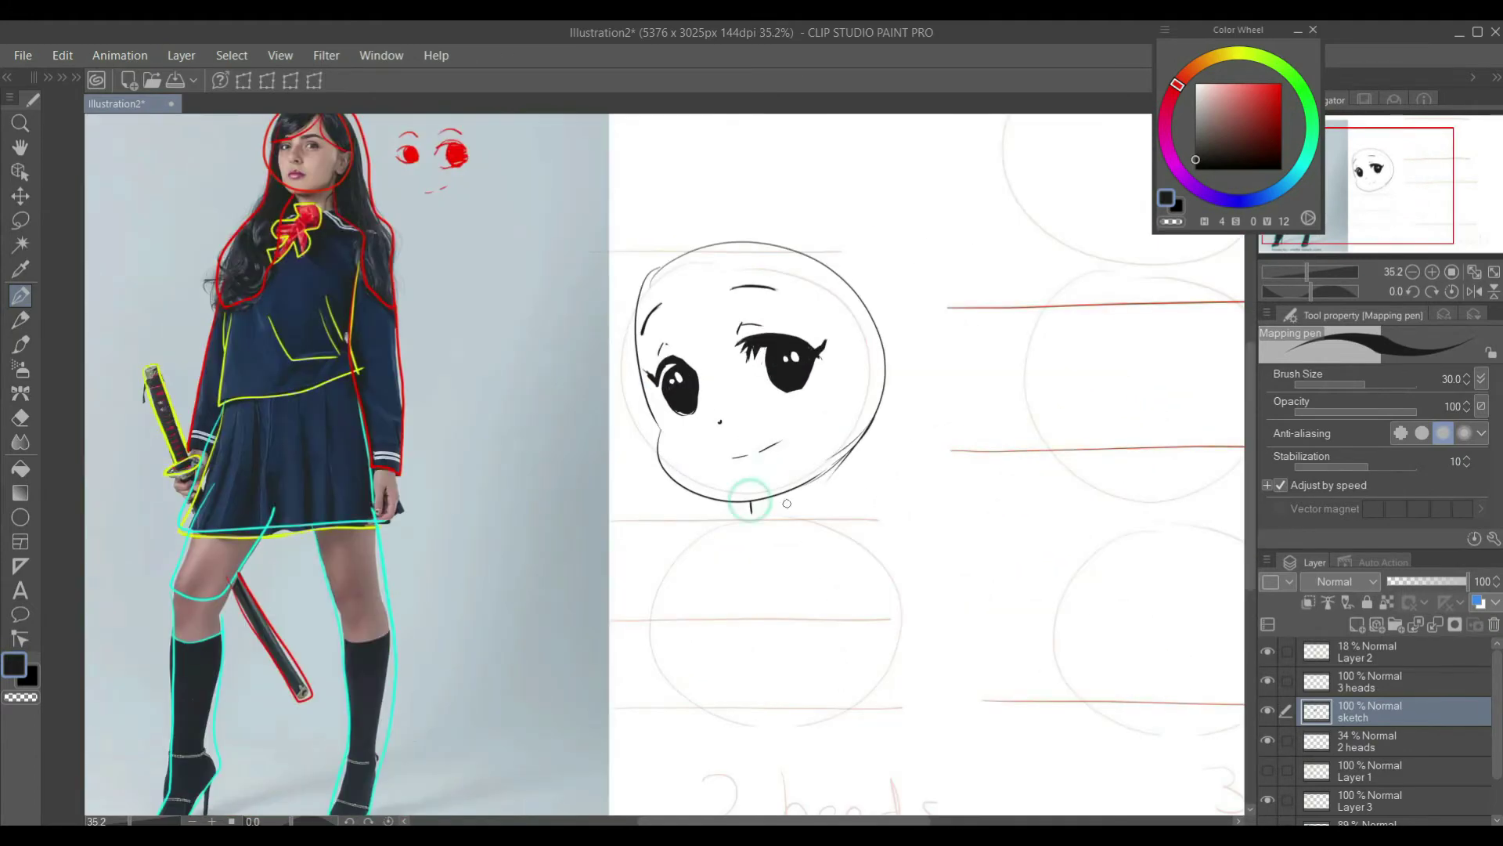
scroll(681, 258, "up", 2)
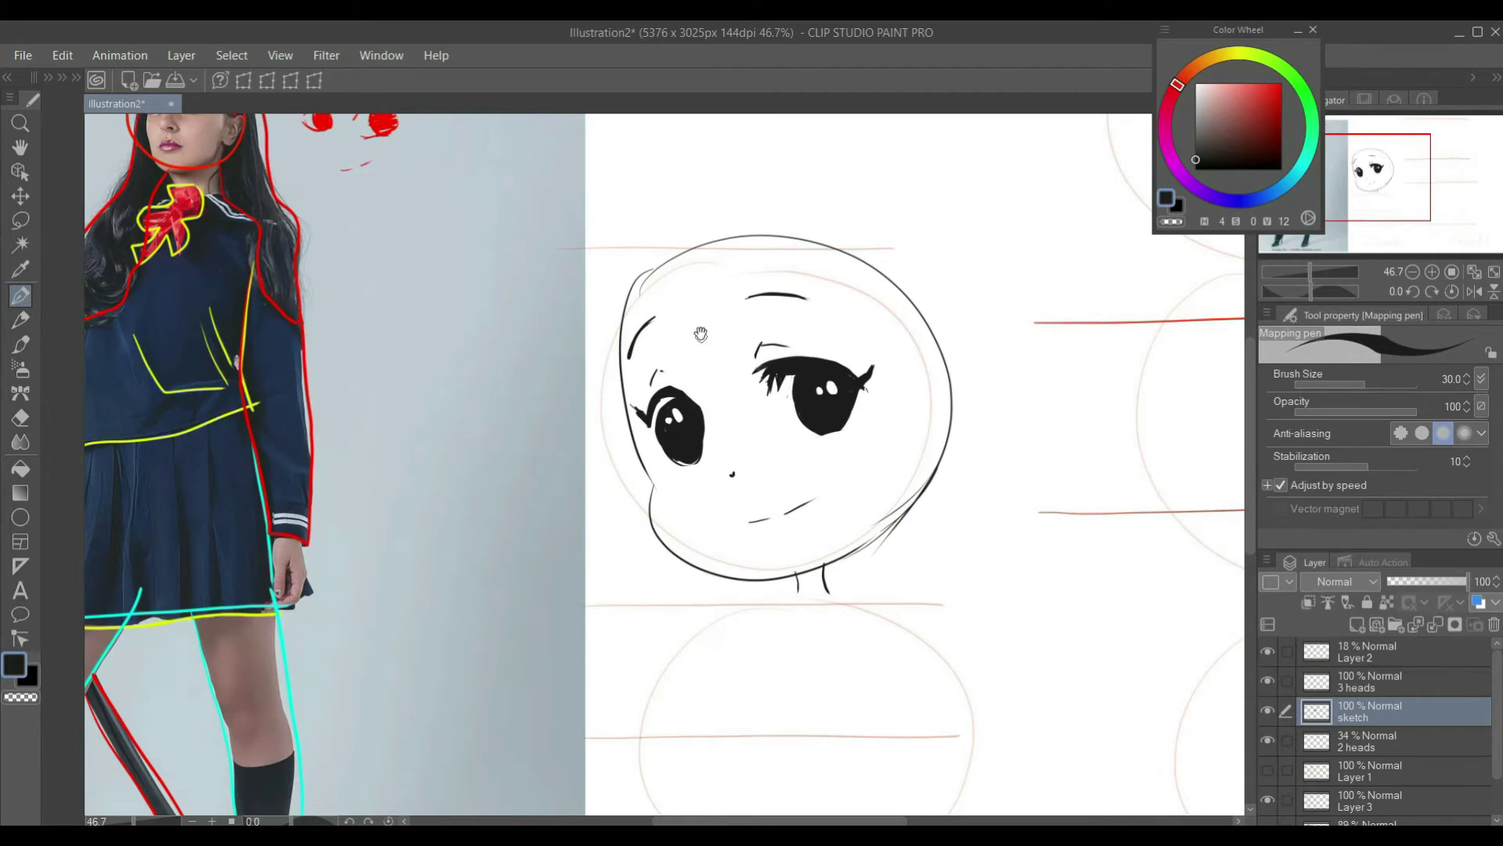
scroll(698, 326, "down", 2)
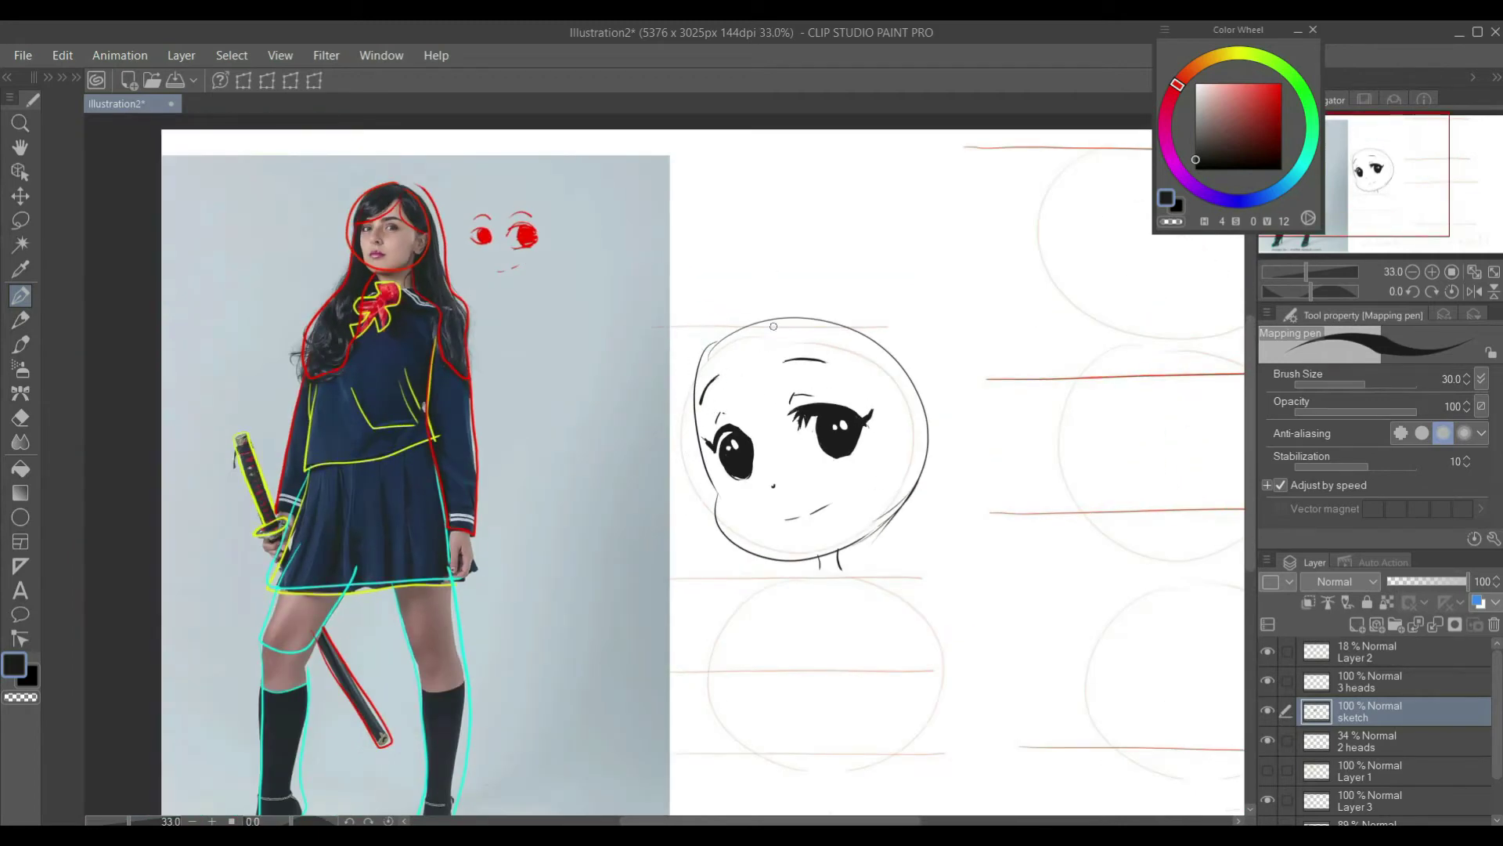
Step: Sketch the parted fringe across the forehead and the outer hair contour around both sides of the head
left_click_drag(781, 318, 718, 413)
mouse_move(748, 296)
left_mouse_down()
mouse_move(681, 393)
mouse_move(694, 599)
left_mouse_up()
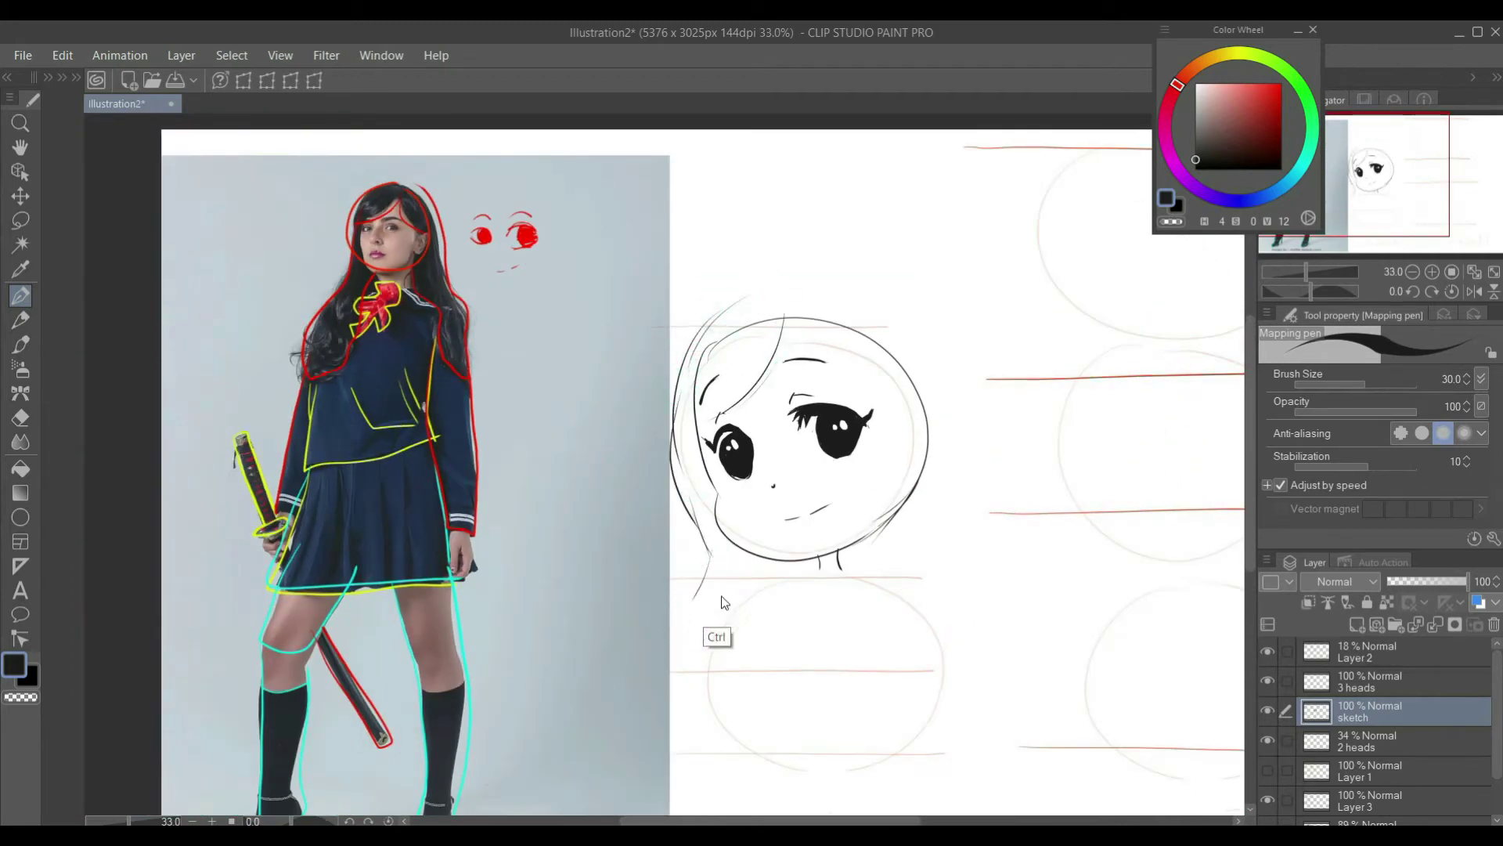
left_click_drag(832, 362, 854, 374)
left_click_drag(791, 318, 876, 392)
left_click_drag(774, 292, 846, 301)
left_click_drag(796, 295, 933, 415)
left_click_drag(910, 344, 946, 501)
Step: Erase part of the lower face outline and try new strokes for the jaw and chin
scroll(794, 527, "up", 2)
key("e")
left_click_drag(705, 547, 799, 576)
key("p")
key("p")
mouse_move(682, 479)
left_mouse_down()
mouse_move(693, 520)
mouse_move(828, 565)
mouse_move(898, 539)
mouse_move(946, 493)
left_mouse_up()
scroll(898, 537, "down", 4)
scroll(849, 557, "up", 6)
key("ctrl+z")
key("ctrl+z")
Step: Adjust a lassoed part of the outline beside the cheek, and redraw the jawline towards a narrower chin
key("m")
mouse_move(916, 429)
left_mouse_down()
mouse_move(885, 490)
mouse_move(960, 424)
left_mouse_up()
left_click_drag(931, 454, 918, 428)
key("ctrl+d")
scroll(866, 462, "down", 5)
scroll(869, 458, "up", 2)
key("p")
key("p")
mouse_move(755, 468)
left_mouse_down()
mouse_move(887, 530)
mouse_move(933, 501)
mouse_move(903, 526)
left_mouse_up()
Step: Draw a straight lock of hair hanging in front of the ear down to the jaw
scroll(945, 524, "down", 4)
scroll(934, 470, "up", 3)
left_click_drag(892, 393, 892, 546)
left_click_drag(891, 456, 890, 562)
left_click_drag(917, 379, 928, 540)
left_click_drag(927, 517, 891, 553)
Step: Extend the hair in long strands down both sides past the shoulders, with short strokes closing the ends
left_click_drag(967, 462, 987, 562)
mouse_move(973, 617)
left_mouse_down()
mouse_move(932, 525)
mouse_move(987, 598)
left_mouse_up()
left_click_drag(663, 423, 633, 640)
left_click_drag(632, 639, 657, 621)
left_click_drag(938, 616, 982, 629)
left_click_drag(984, 583, 988, 633)
scroll(336, 253, "up", 1)
left_click_drag(344, 258, 345, 311)
left_click_drag(775, 623, 756, 559)
left_click_drag(857, 507, 819, 536)
key("ctrl+z")
scroll(834, 532, "down", 2)
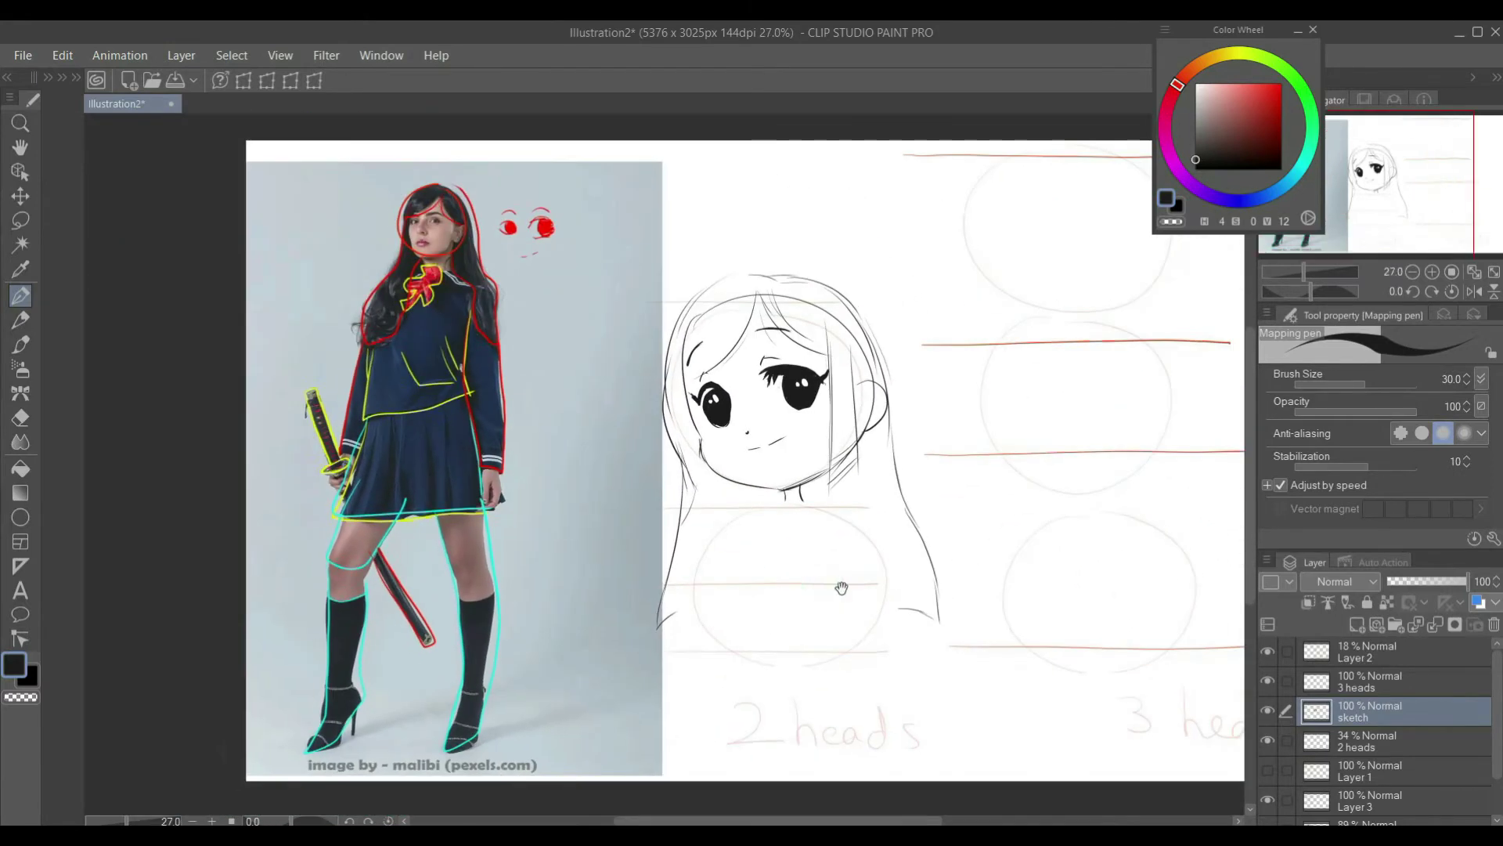
Step: Add a new layer above Layer 3, set the pen's colour to red, and hide Layer 3
left_click_drag(838, 590, 797, 583)
left_click_drag(1496, 752, 1494, 789)
left_click(1331, 800)
left_click(1357, 624)
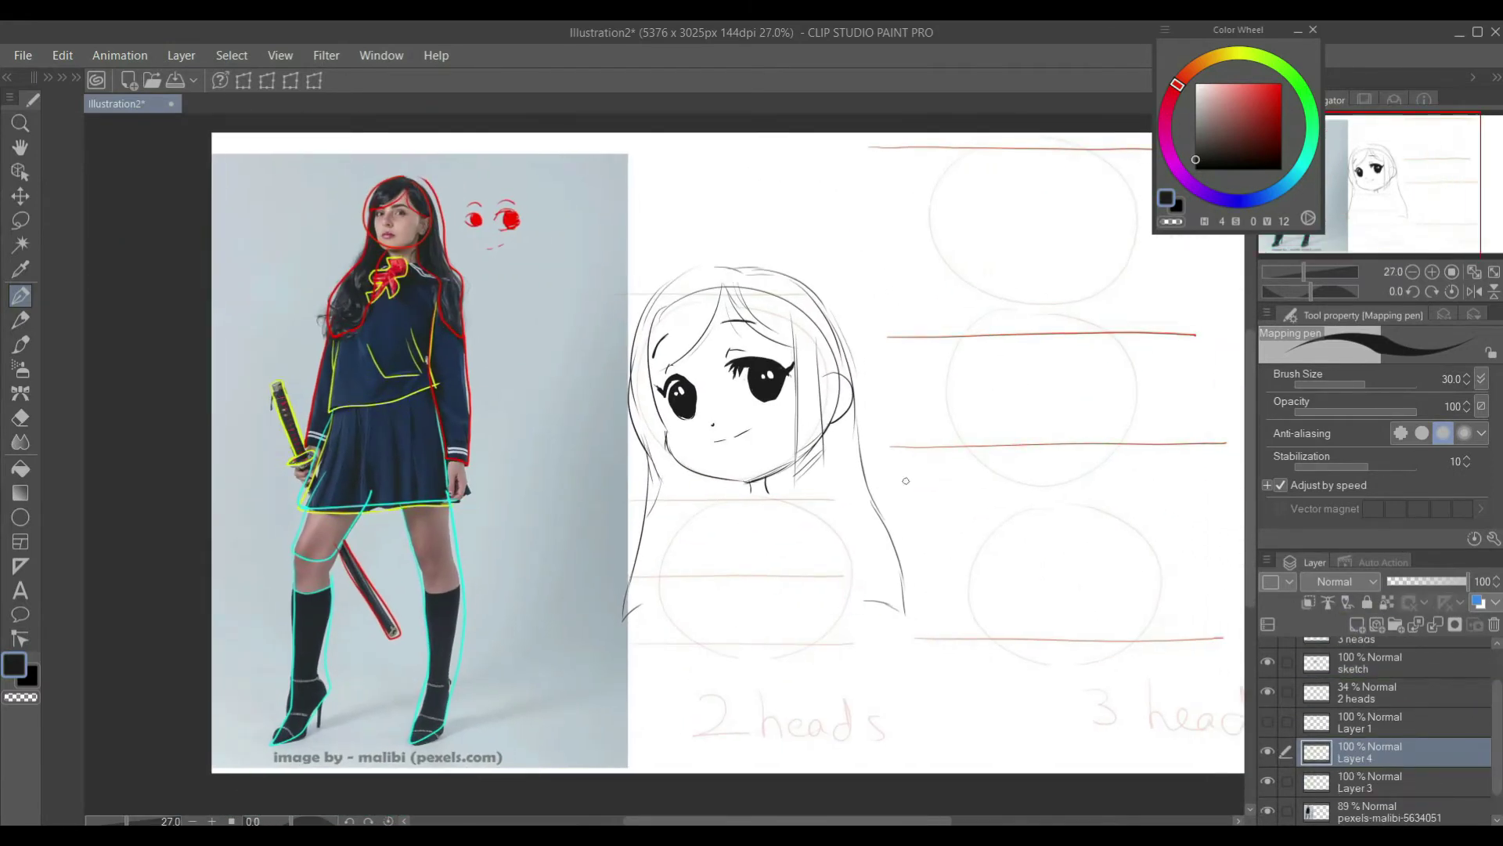
left_click(1271, 83)
left_click(1267, 780)
Step: Trace a red action line on the photo from the collar bow down the torso to the skirt, redrawing it until it fits
left_click_drag(394, 262, 382, 483)
scroll(387, 421, "up", 2)
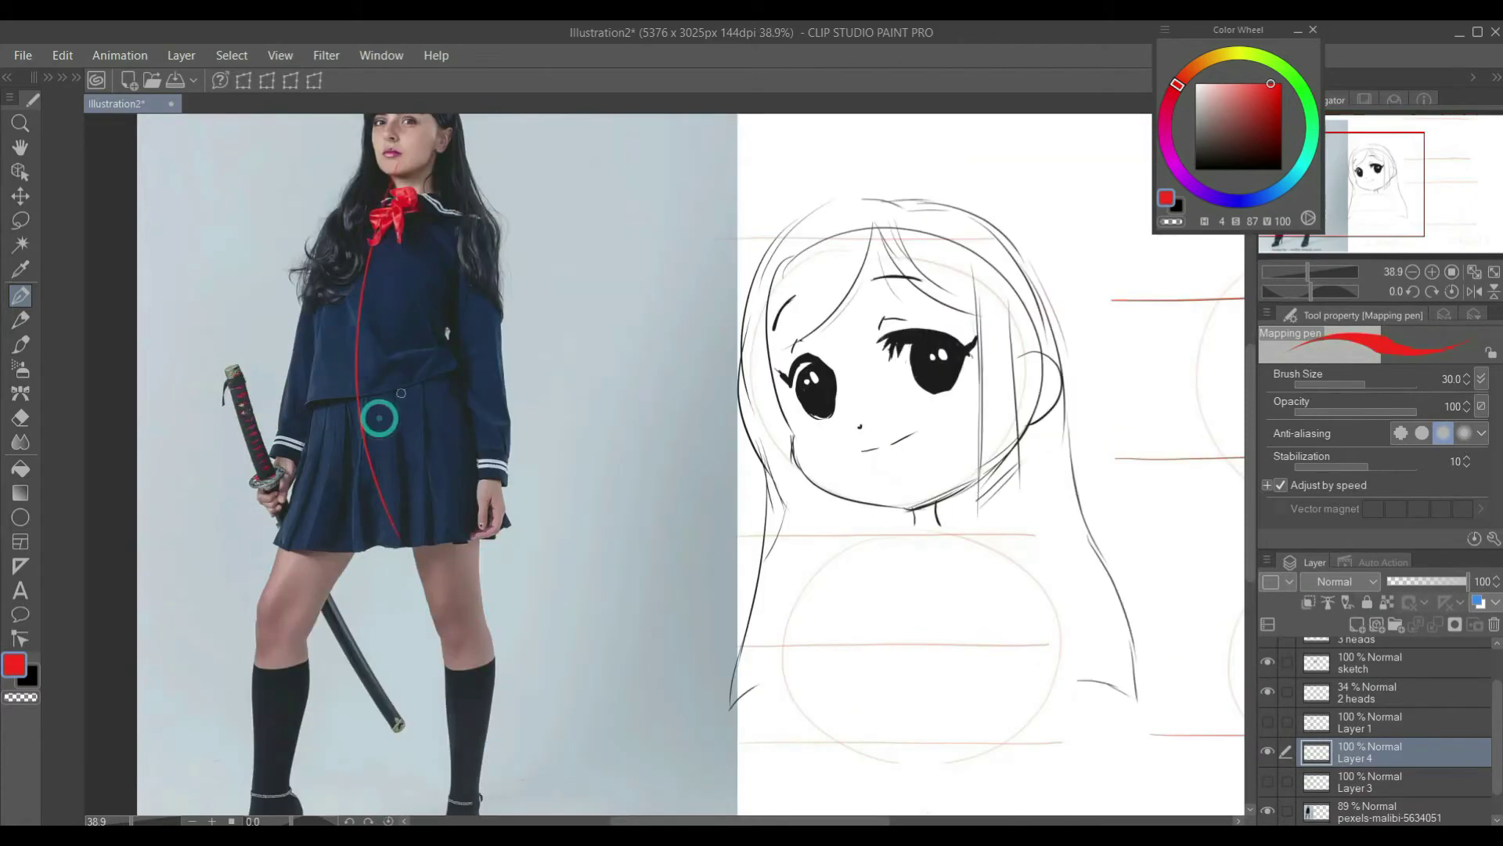
key("ctrl+z")
left_click_drag(371, 217, 367, 539)
key("ctrl+z")
mouse_move(386, 231)
left_mouse_down()
mouse_move(377, 513)
mouse_move(407, 408)
left_mouse_up()
Step: Trace red flow lines through both of the photo figure's legs from the skirt down to the ankles
left_click_drag(430, 290, 457, 509)
left_click_drag(284, 526, 273, 716)
scroll(383, 526, "down", 1)
left_click_drag(383, 526, 337, 607)
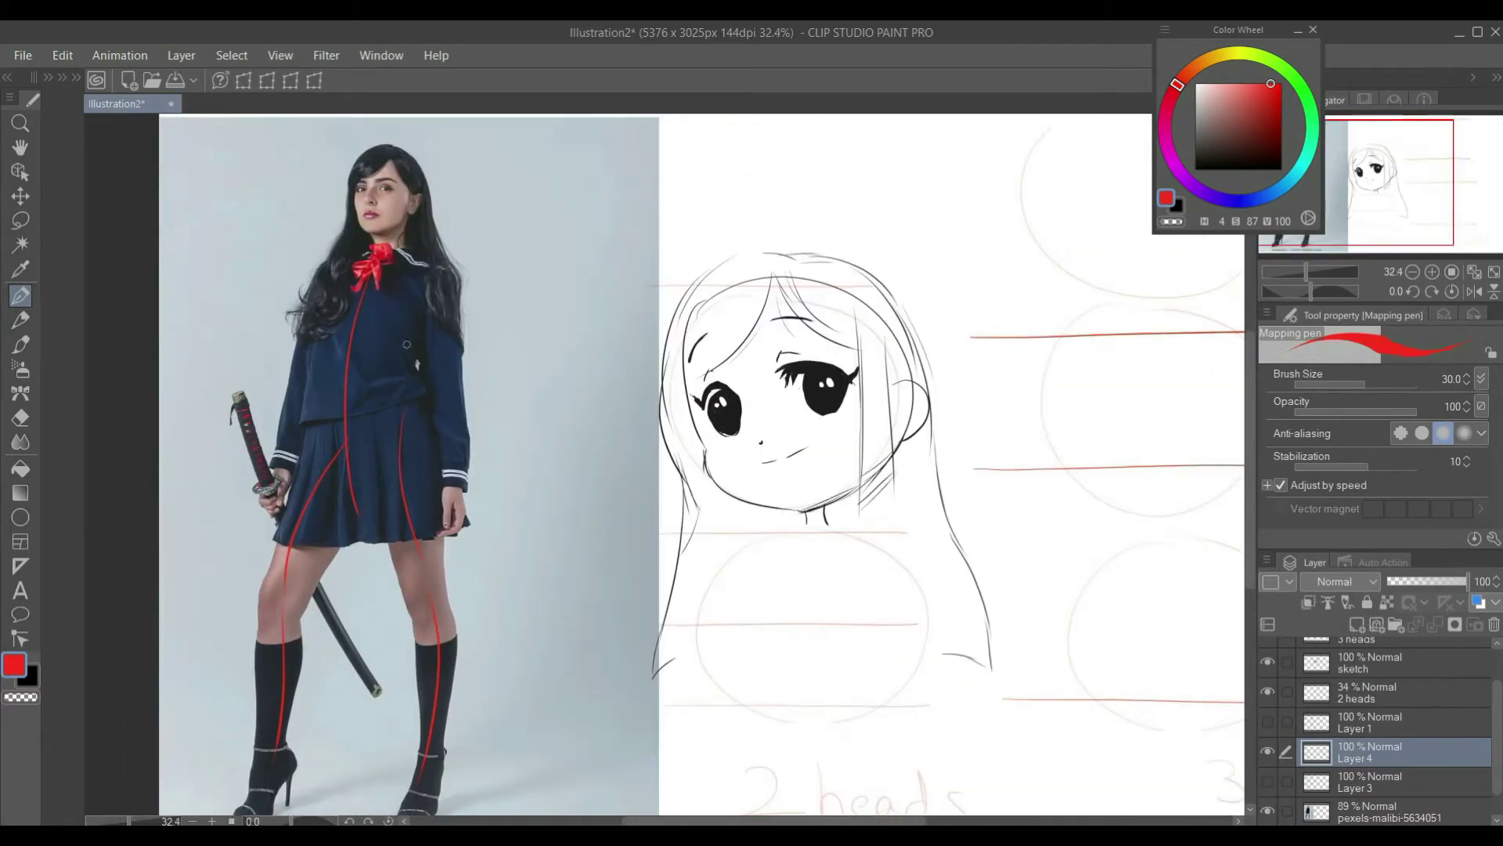
Step: Return to the sketch layer and set the pen's colour to black
left_click_drag(750, 672, 689, 564)
left_click(1366, 663)
left_click(1195, 169)
scroll(739, 472, "down", 1)
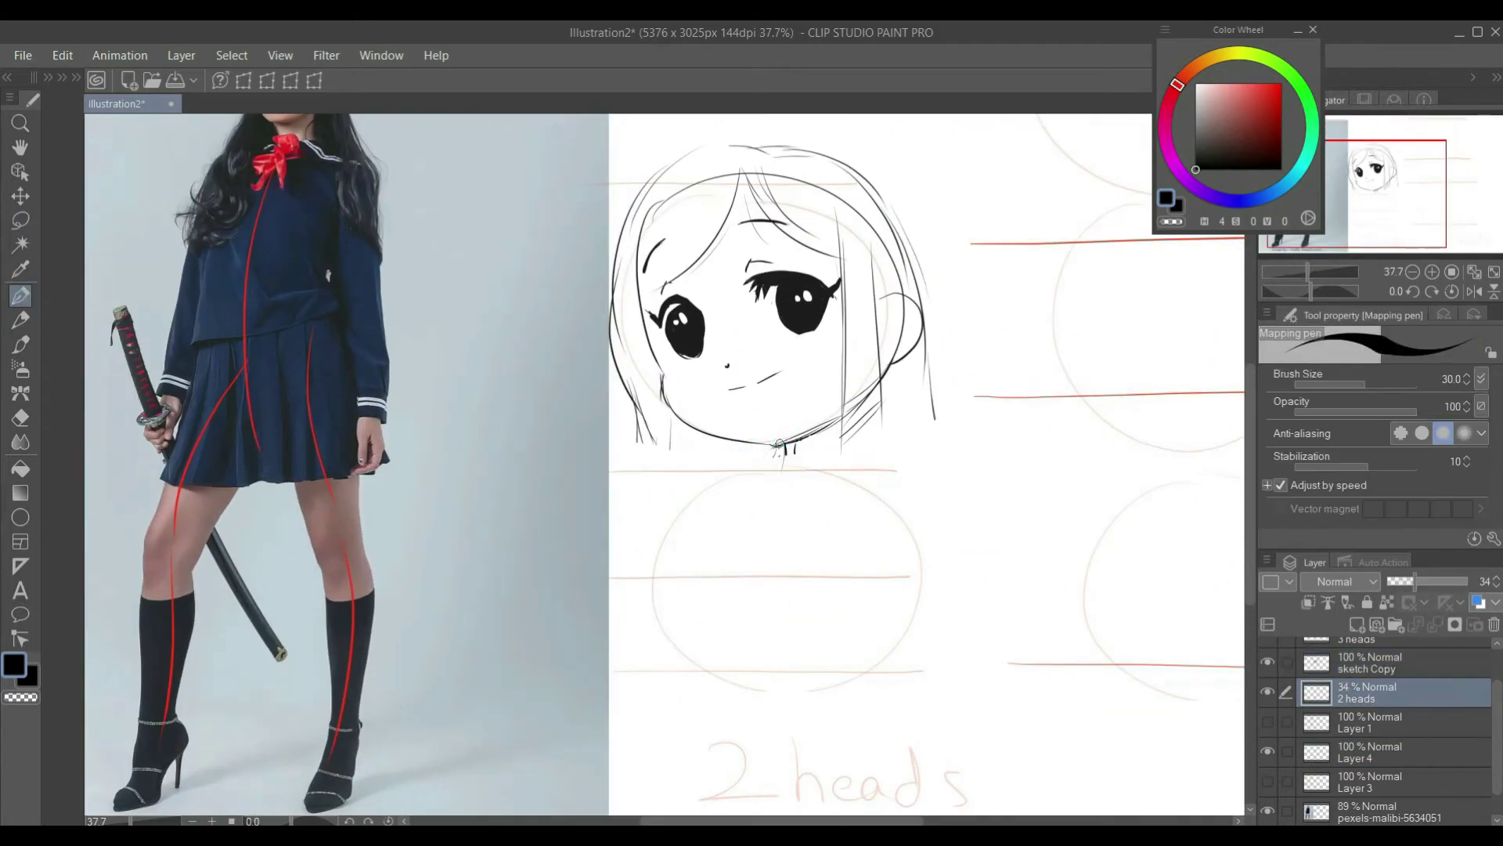
scroll(781, 513, "down", 1)
Step: Rename the sketch Copy layer as sketch
right_click(1366, 663)
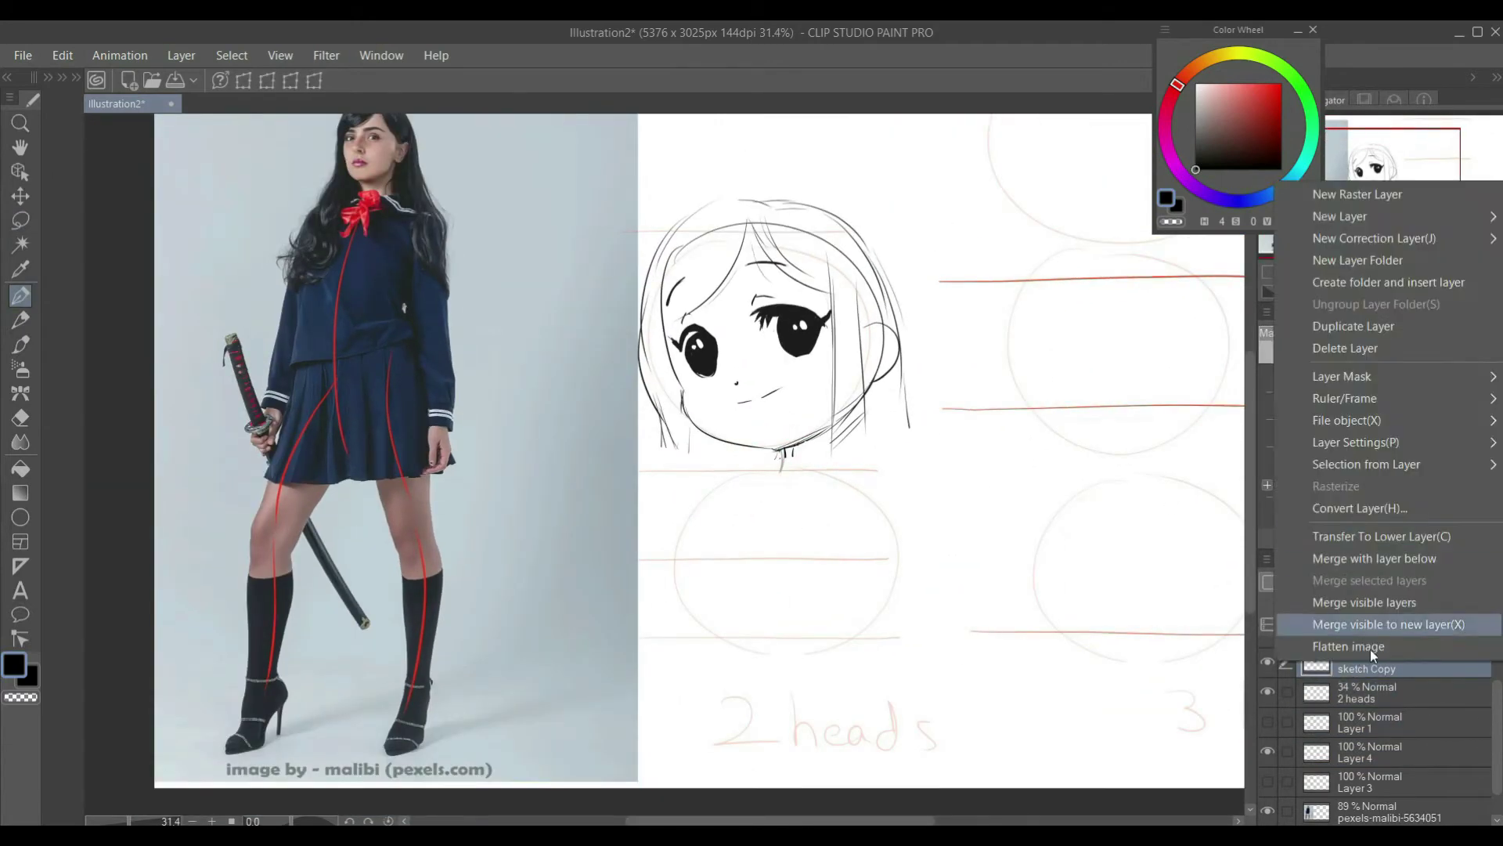
double_click(1367, 669)
key("BackSpace")
key("BackSpace")
key("BackSpace")
key("BackSpace")
key("BackSpace")
key("Return")
Step: Sketch the chibi's neck, shoulder and torso sides inside the lower 2 heads circle, undoing unsatisfactory strokes
left_click_drag(785, 449, 784, 465)
left_click_drag(745, 442, 745, 508)
key("ctrl+z")
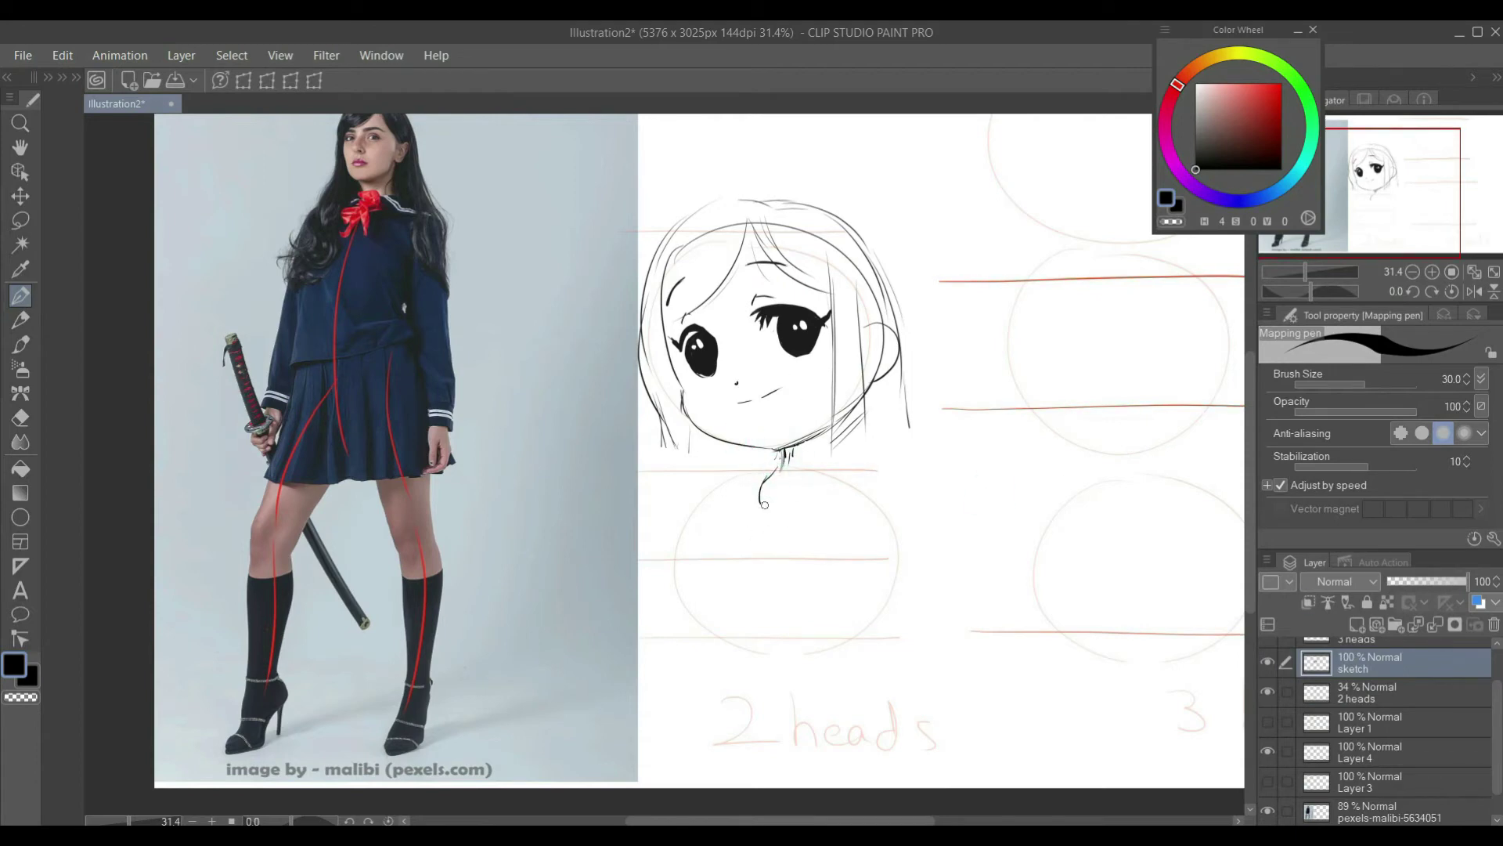
mouse_move(755, 498)
left_mouse_down()
mouse_move(755, 543)
mouse_move(781, 556)
left_mouse_up()
key("ctrl+z")
left_click_drag(810, 479, 822, 615)
key("ctrl+z")
Step: Sketch the first leg from the hip through the knee to the lower guide line
mouse_move(814, 526)
left_mouse_down()
mouse_move(823, 622)
mouse_move(793, 560)
mouse_move(802, 599)
left_mouse_up()
left_click_drag(802, 601, 824, 603)
left_click_drag(807, 601, 813, 651)
left_click_drag(819, 649, 829, 620)
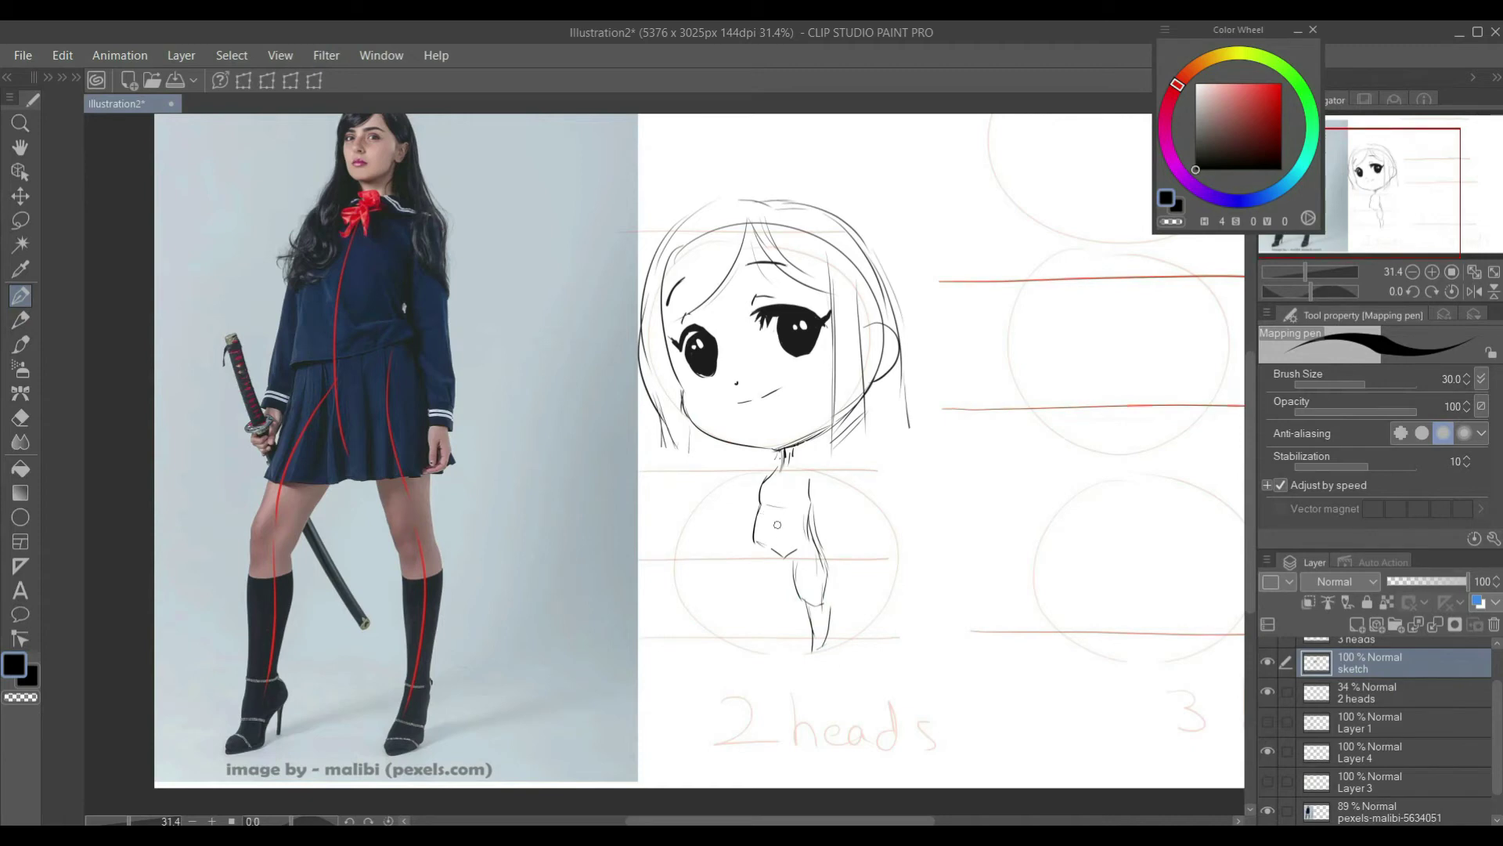
Step: Lasso the sketched body, shift it slightly sideways under the head, and deselect it
key("m")
left_click_drag(774, 470, 769, 514)
left_click_drag(811, 469, 819, 470)
left_click_drag(819, 530, 805, 535)
key("ctrl+d")
Step: Draw the straight arm with its hand beside the torso, and sketch the second leg
key("p")
mouse_move(808, 475)
left_mouse_down()
mouse_move(816, 537)
mouse_move(843, 540)
left_mouse_up()
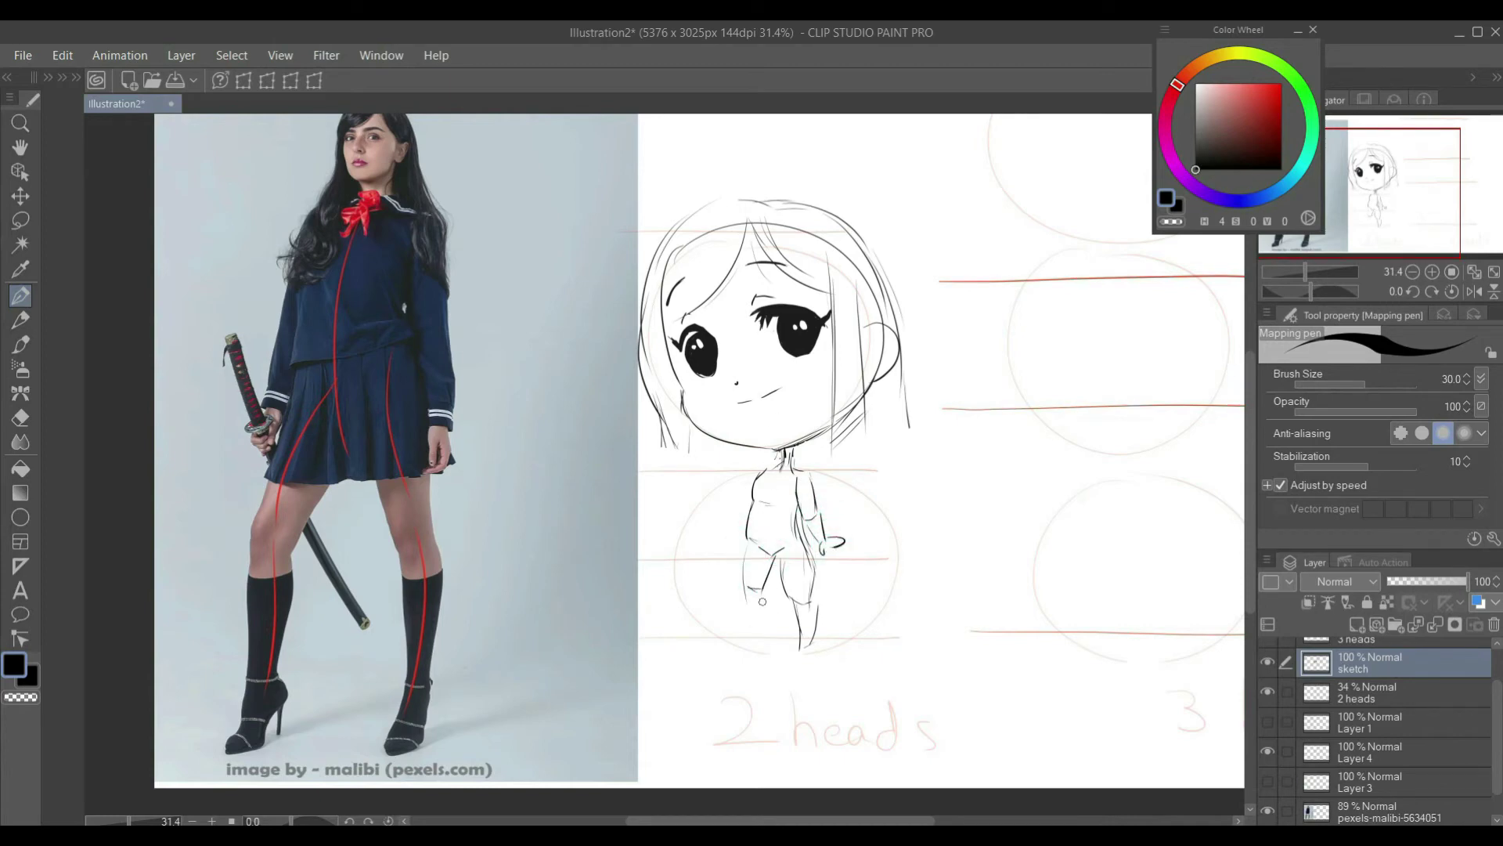
mouse_move(749, 597)
left_mouse_down()
mouse_move(740, 642)
mouse_move(755, 639)
left_mouse_up()
key("ctrl+z")
Step: Sketch the other arm bent at the elbow, with its hand gripping a sword hilt beside the hip
scroll(764, 501, "up", 2)
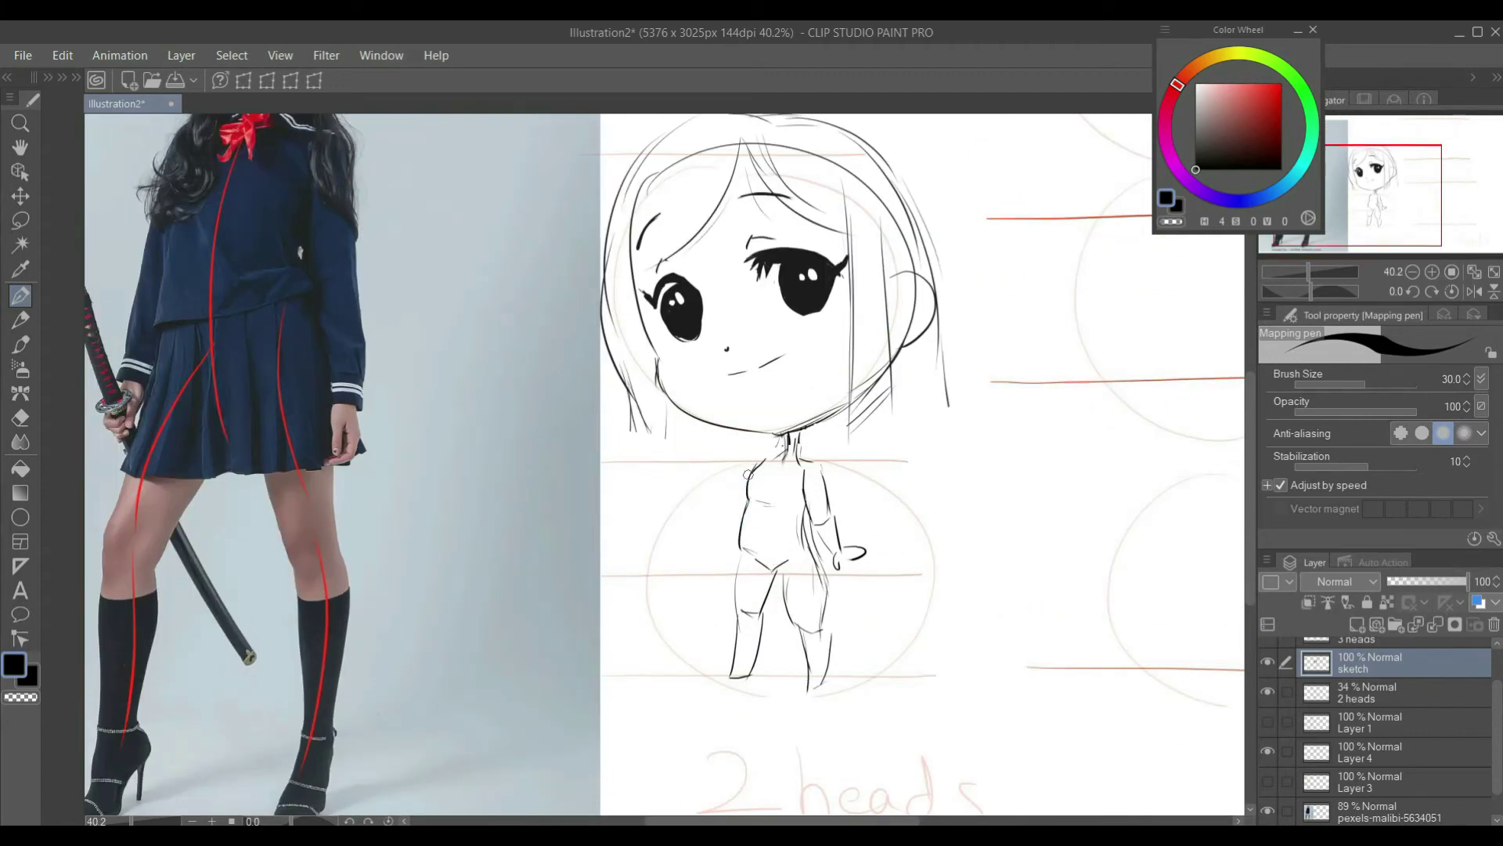
scroll(726, 523, "down", 2)
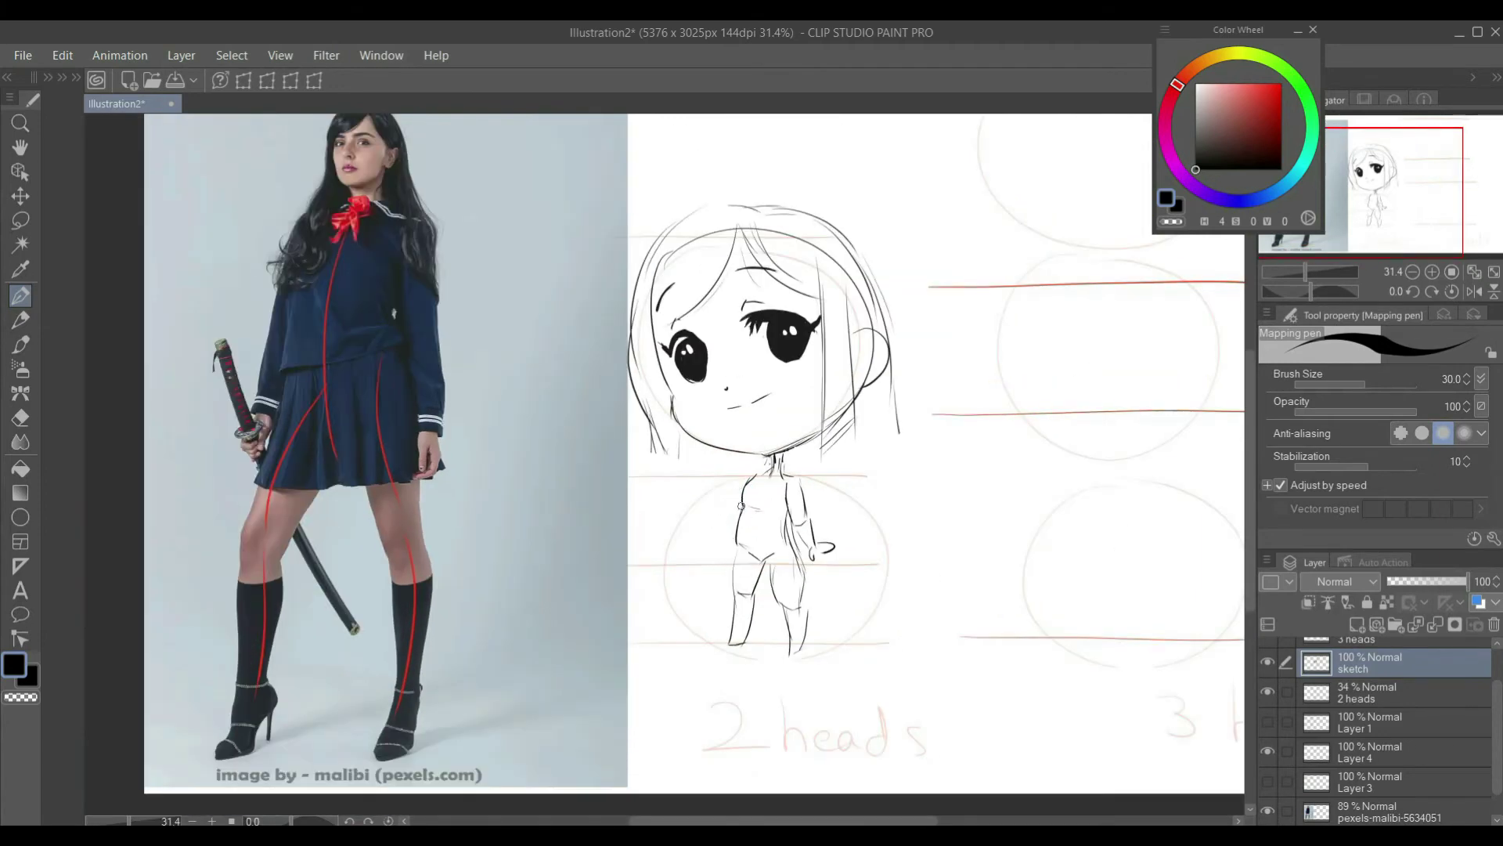
scroll(742, 507, "up", 2)
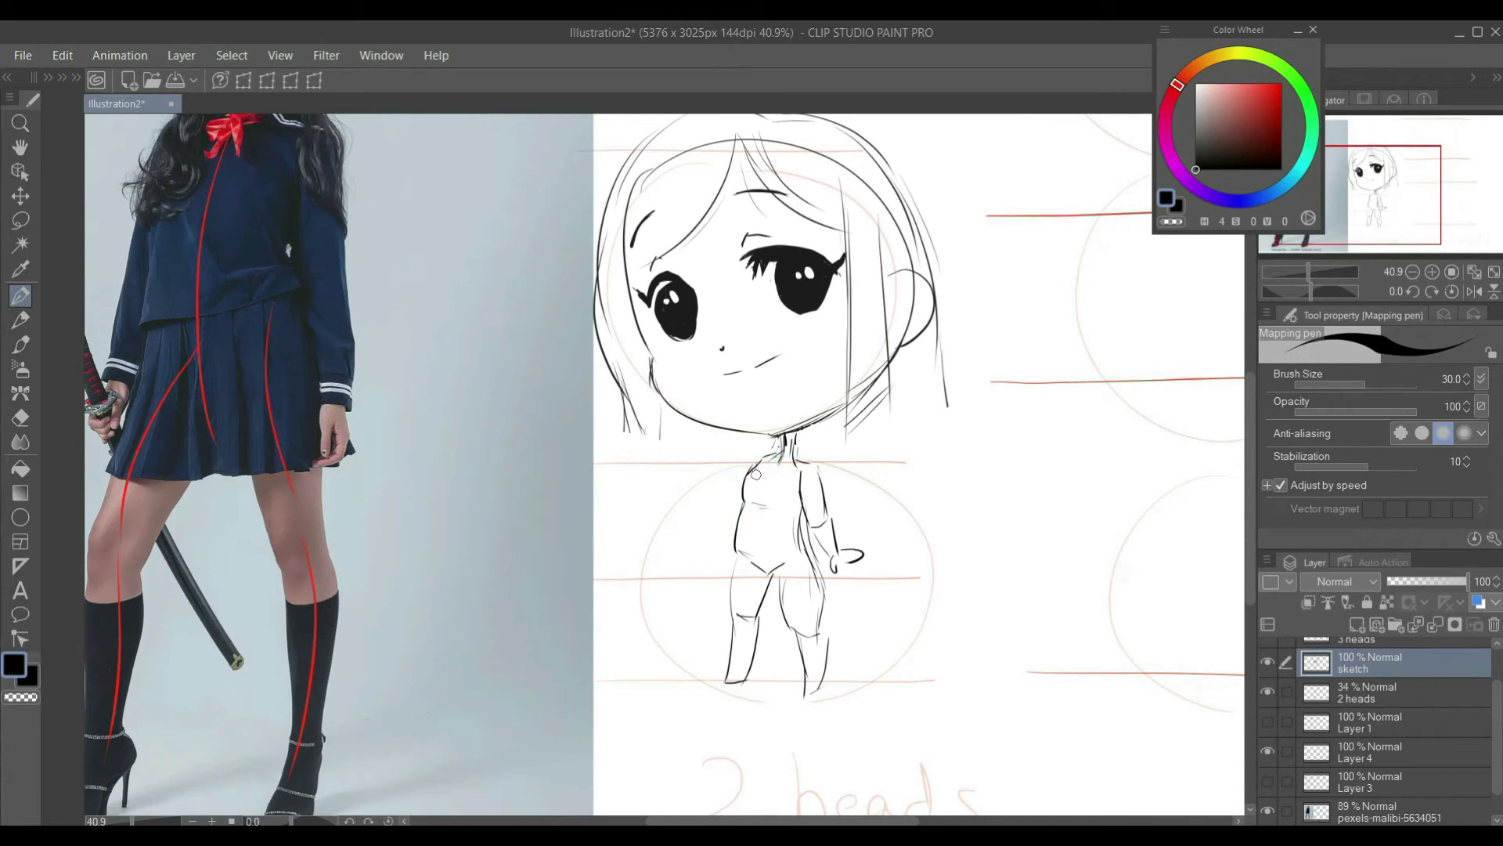
mouse_move(750, 464)
left_mouse_down()
mouse_move(720, 514)
mouse_move(692, 526)
mouse_move(747, 560)
left_mouse_up()
scroll(723, 536, "up", 5)
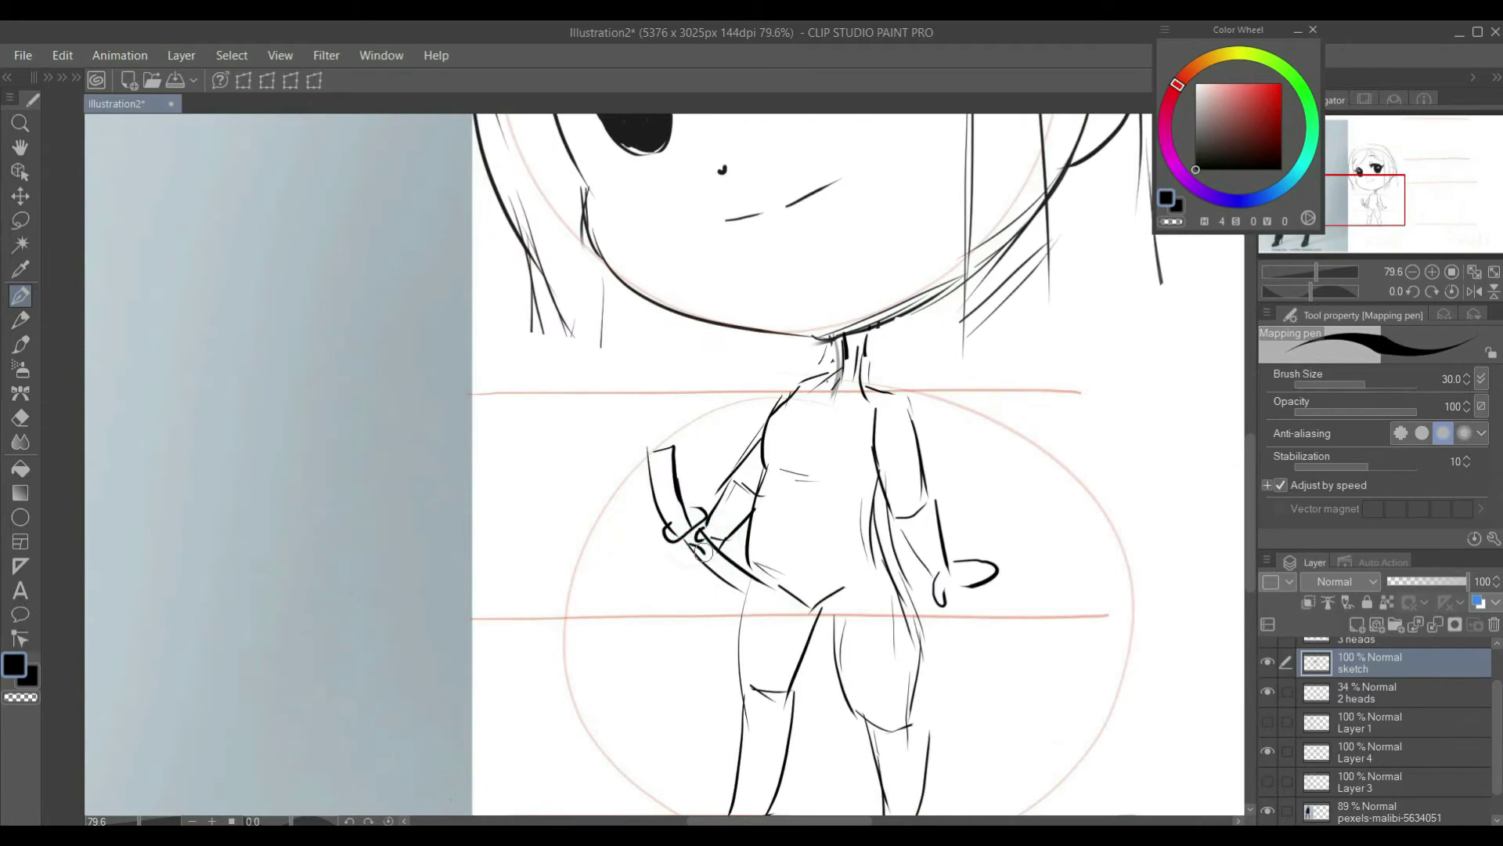
scroll(732, 567, "down", 3)
key("m")
key("p")
key("p")
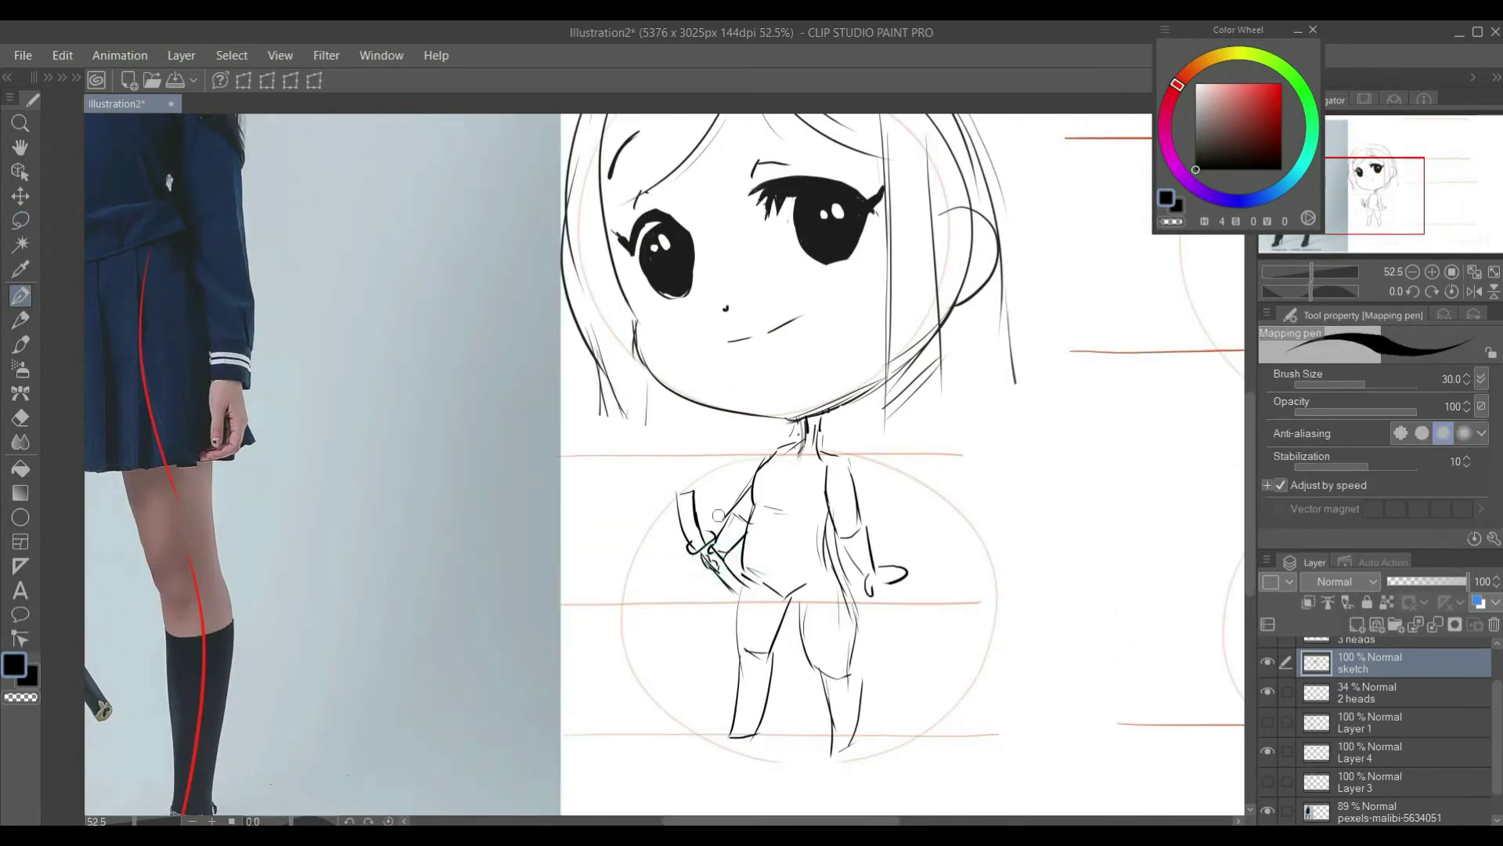
Step: Lasso the sword hand, adjust its placement with a transform, and deselect it
key("m")
left_click_drag(709, 526, 716, 532)
key("ctrl+t")
key("Return")
left_click(765, 524)
Step: Sketch the long hair falling behind the body on both sides, with its curved lower edge
key("p")
key("p")
left_click_drag(775, 627, 803, 646)
scroll(783, 627, "down", 3)
left_click_drag(702, 512, 691, 632)
mouse_move(698, 538)
left_mouse_down()
mouse_move(715, 665)
mouse_move(775, 636)
left_mouse_up()
mouse_move(836, 641)
left_mouse_down()
mouse_move(918, 580)
mouse_move(917, 486)
left_mouse_up()
Step: Hide Layer 4 and show Layer 3 with the coloured shape breakdown over the reference photo
scroll(792, 378, "up", 2)
left_click(1268, 752)
left_click(1269, 780)
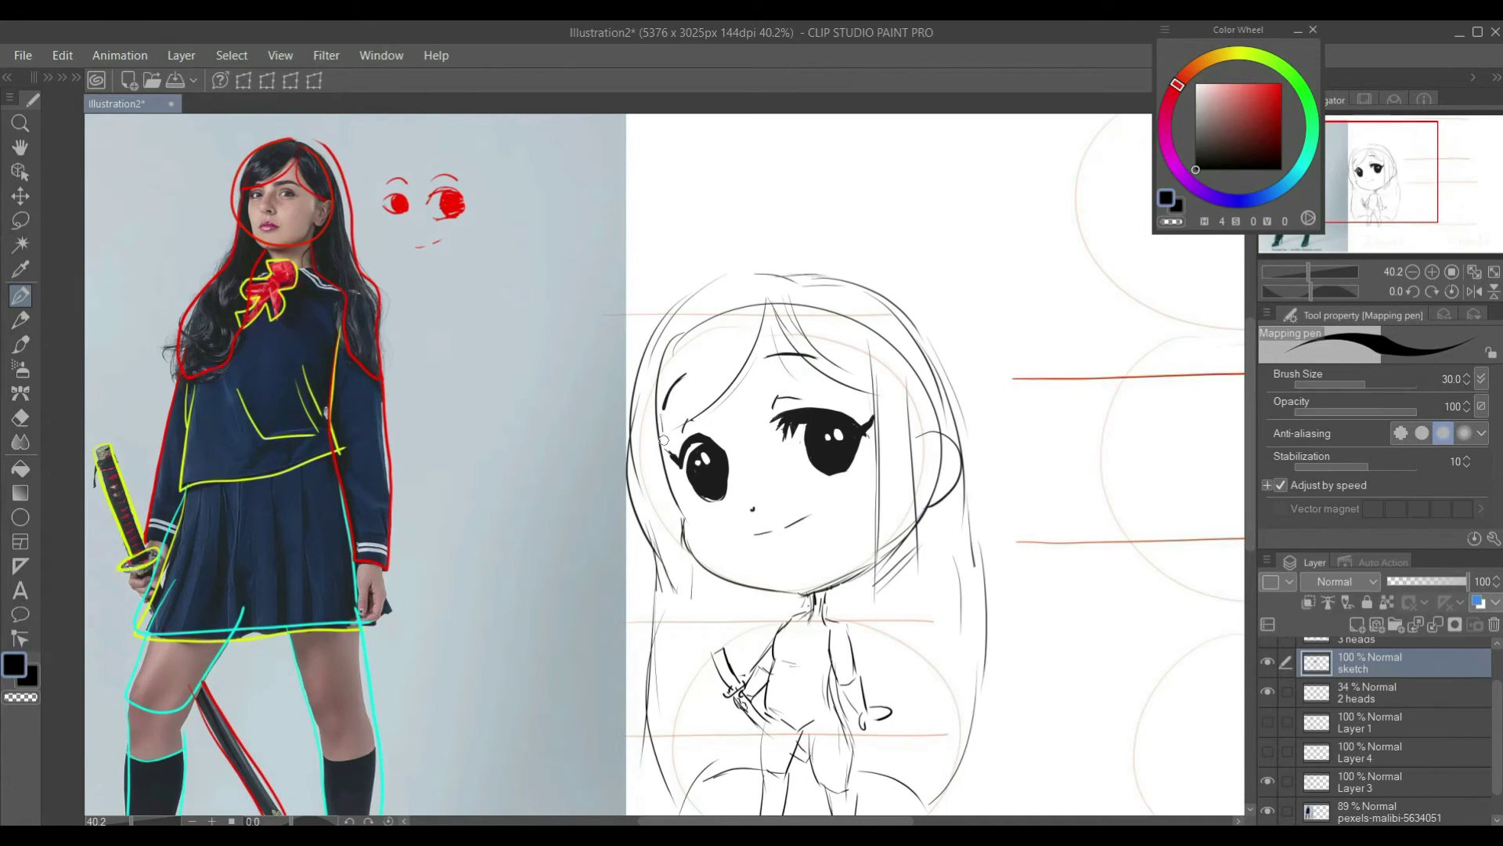
Step: Sketch the shirt hem and the pleated skirt over the hips, undoing the strokes that miss
scroll(784, 587, "up", 2)
left_click_drag(825, 578, 812, 618)
left_click_drag(759, 669, 795, 611)
mouse_move(823, 559)
left_mouse_down()
mouse_move(809, 600)
mouse_move(869, 617)
mouse_move(884, 605)
left_mouse_up()
key("ctrl+z")
mouse_move(876, 581)
left_mouse_down()
mouse_move(883, 605)
mouse_move(855, 605)
mouse_move(843, 580)
mouse_move(794, 666)
left_mouse_up()
mouse_move(790, 663)
left_mouse_down()
mouse_move(848, 681)
mouse_move(902, 658)
left_mouse_up()
key("ctrl+z")
mouse_move(817, 629)
left_mouse_down()
mouse_move(809, 664)
mouse_move(824, 667)
left_mouse_up()
left_click_drag(842, 617, 844, 665)
left_click_drag(852, 614, 862, 650)
left_click_drag(868, 623, 885, 642)
Step: Sketch the bow at the neck and the cuff lines on the sleeves
left_click_drag(830, 536, 834, 581)
mouse_move(851, 564)
left_mouse_down()
mouse_move(822, 588)
mouse_move(904, 581)
left_mouse_up()
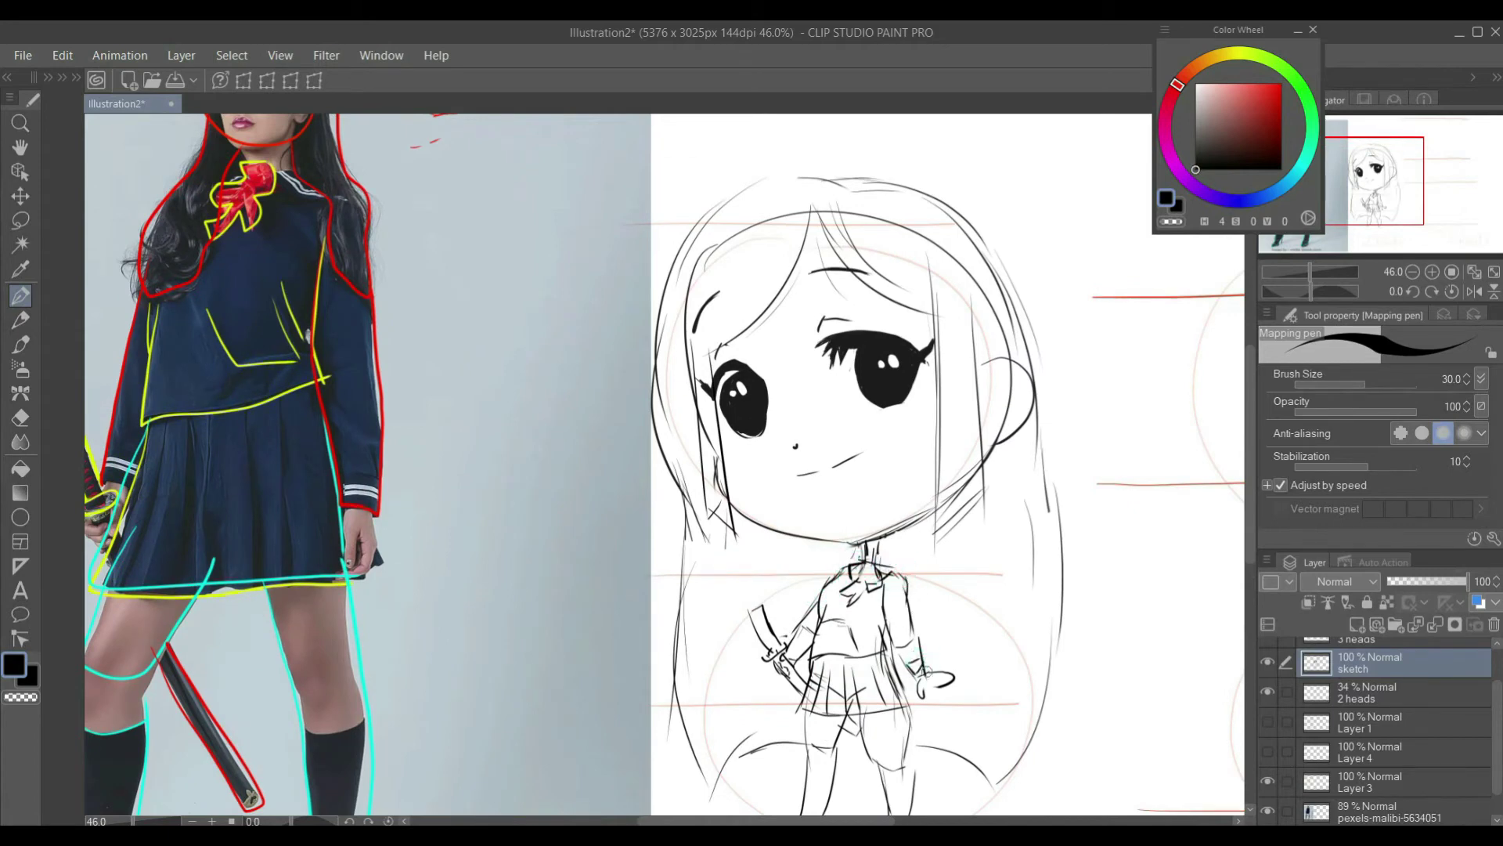
left_click_drag(789, 638, 803, 656)
left_click_drag(798, 631, 812, 649)
scroll(789, 621, "down", 2)
scroll(805, 549, "up", 1)
left_click_drag(805, 539, 807, 558)
Step: Lasso the sketched head with its hair, nudge it into place over the body, and deselect it
scroll(805, 540, "down", 1)
key("m")
mouse_move(727, 259)
left_mouse_down()
mouse_move(766, 566)
mouse_move(868, 241)
left_mouse_up()
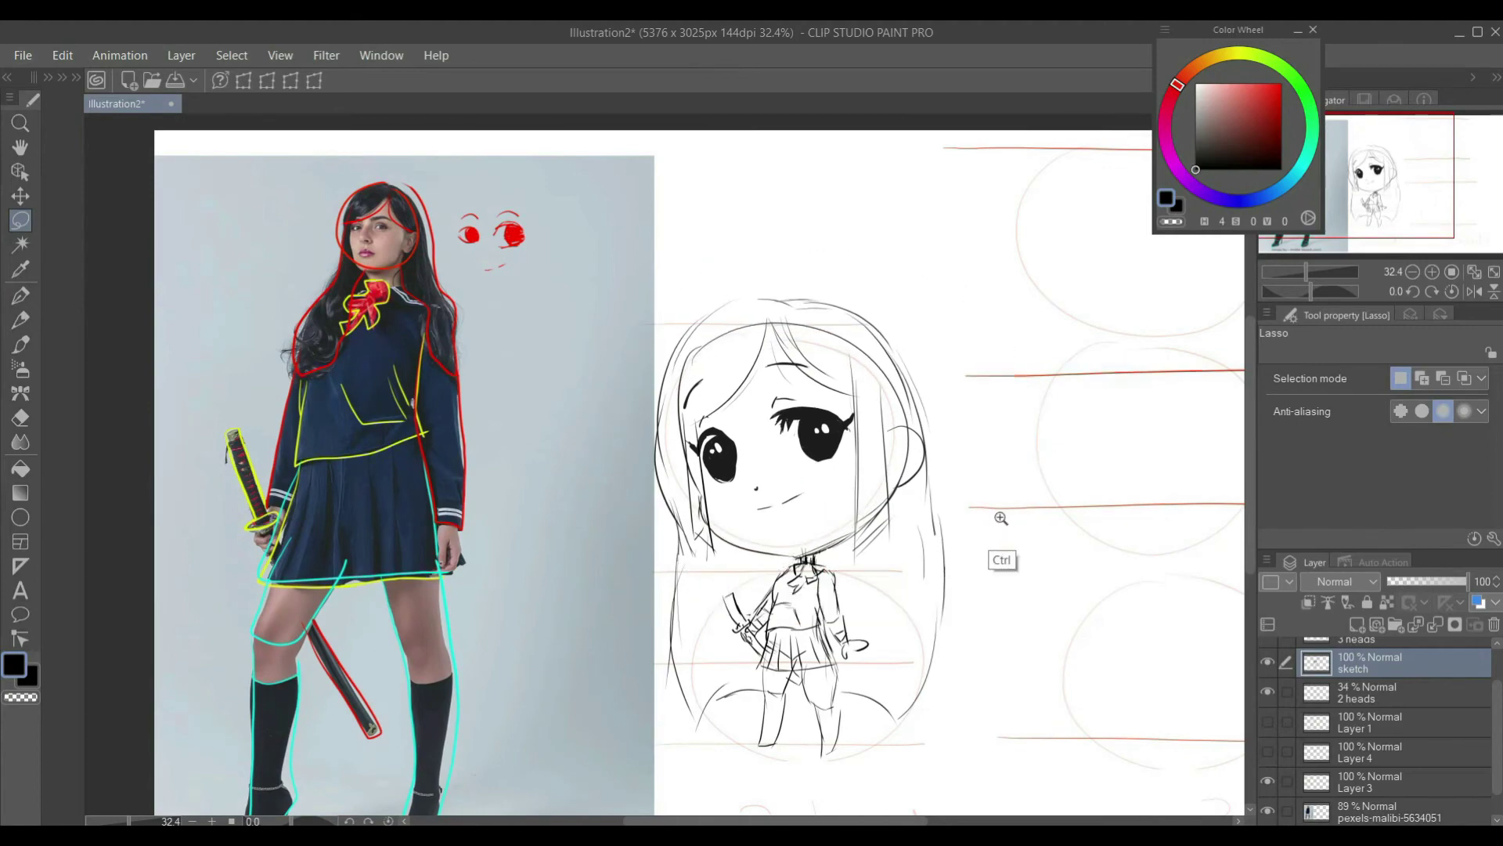
left_click_drag(815, 503, 815, 511)
key("ctrl+d")
Step: Refine the leg outlines below the skirt and save the illustration
scroll(994, 516, "down", 1)
scroll(971, 532, "up", 4)
key("p")
key("p")
left_click_drag(721, 461, 755, 591)
left_click_drag(757, 593, 781, 532)
left_click_drag(775, 454, 771, 523)
scroll(775, 529, "down", 3)
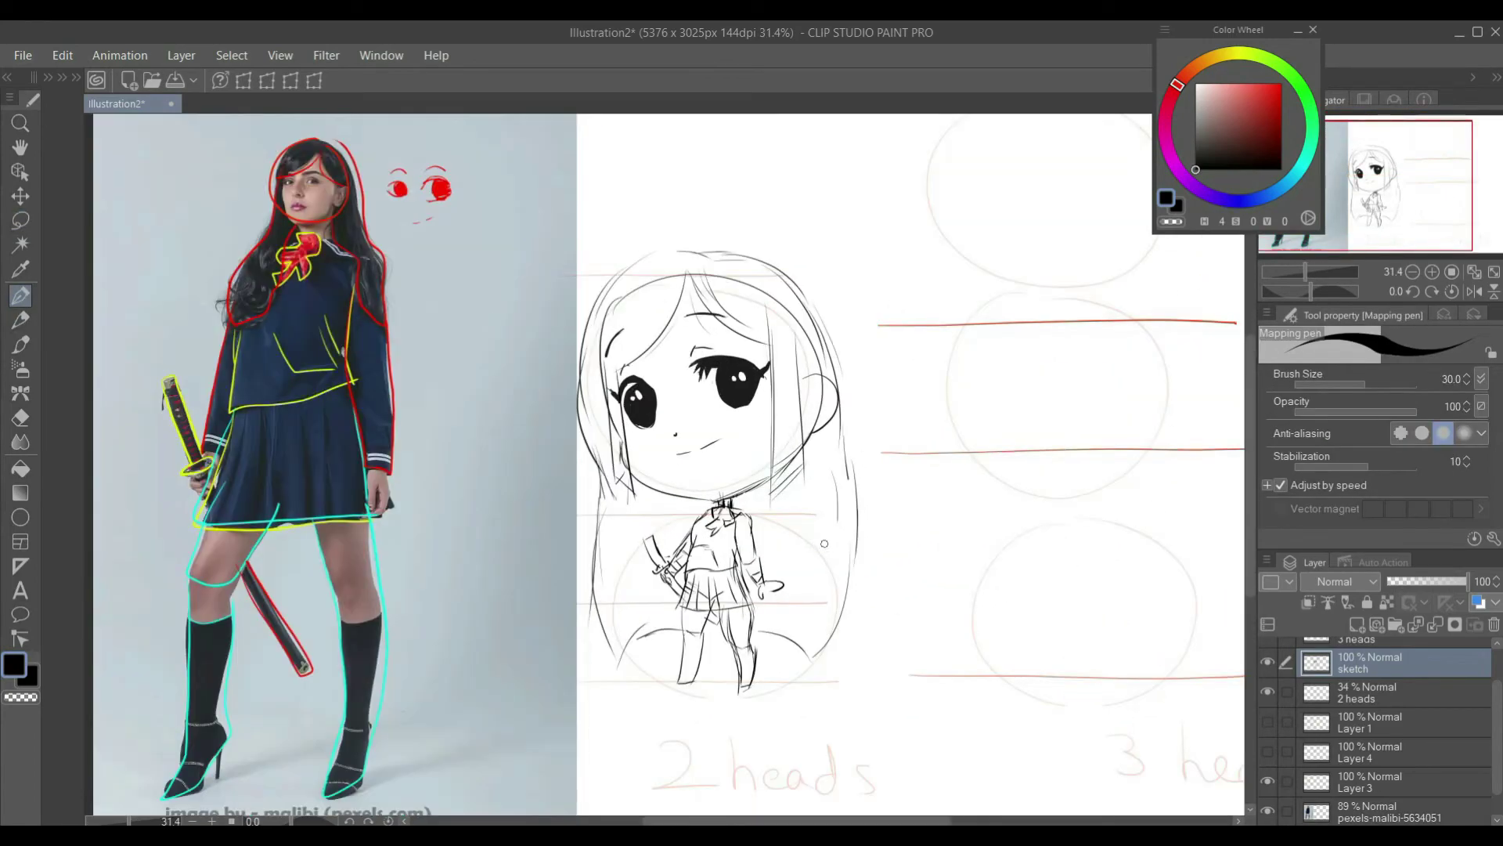
scroll(824, 547, "down", 1)
key("ctrl+s")
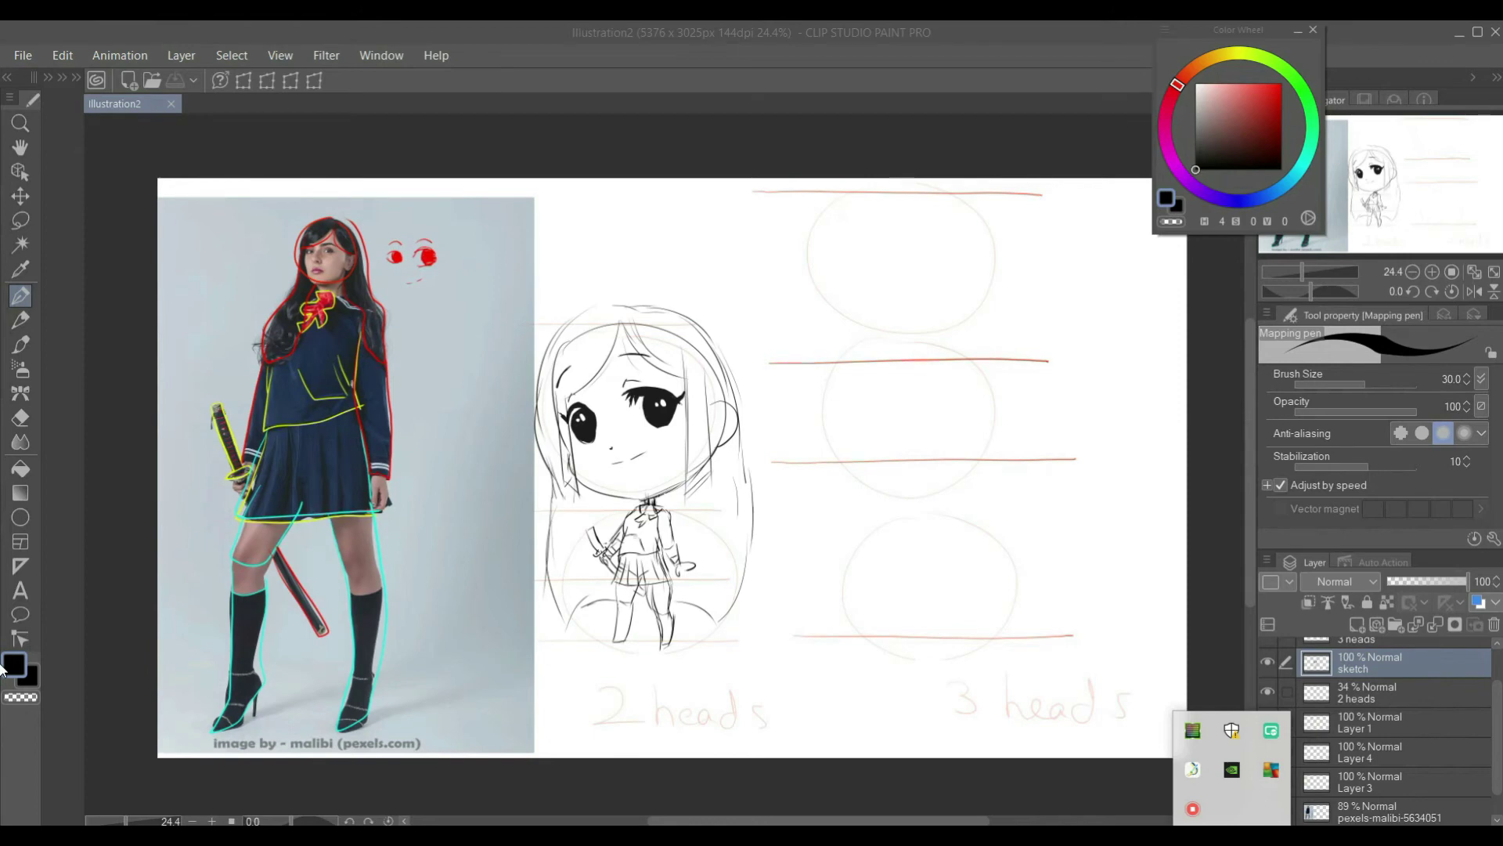
left_click(641, 554, "ctrl")
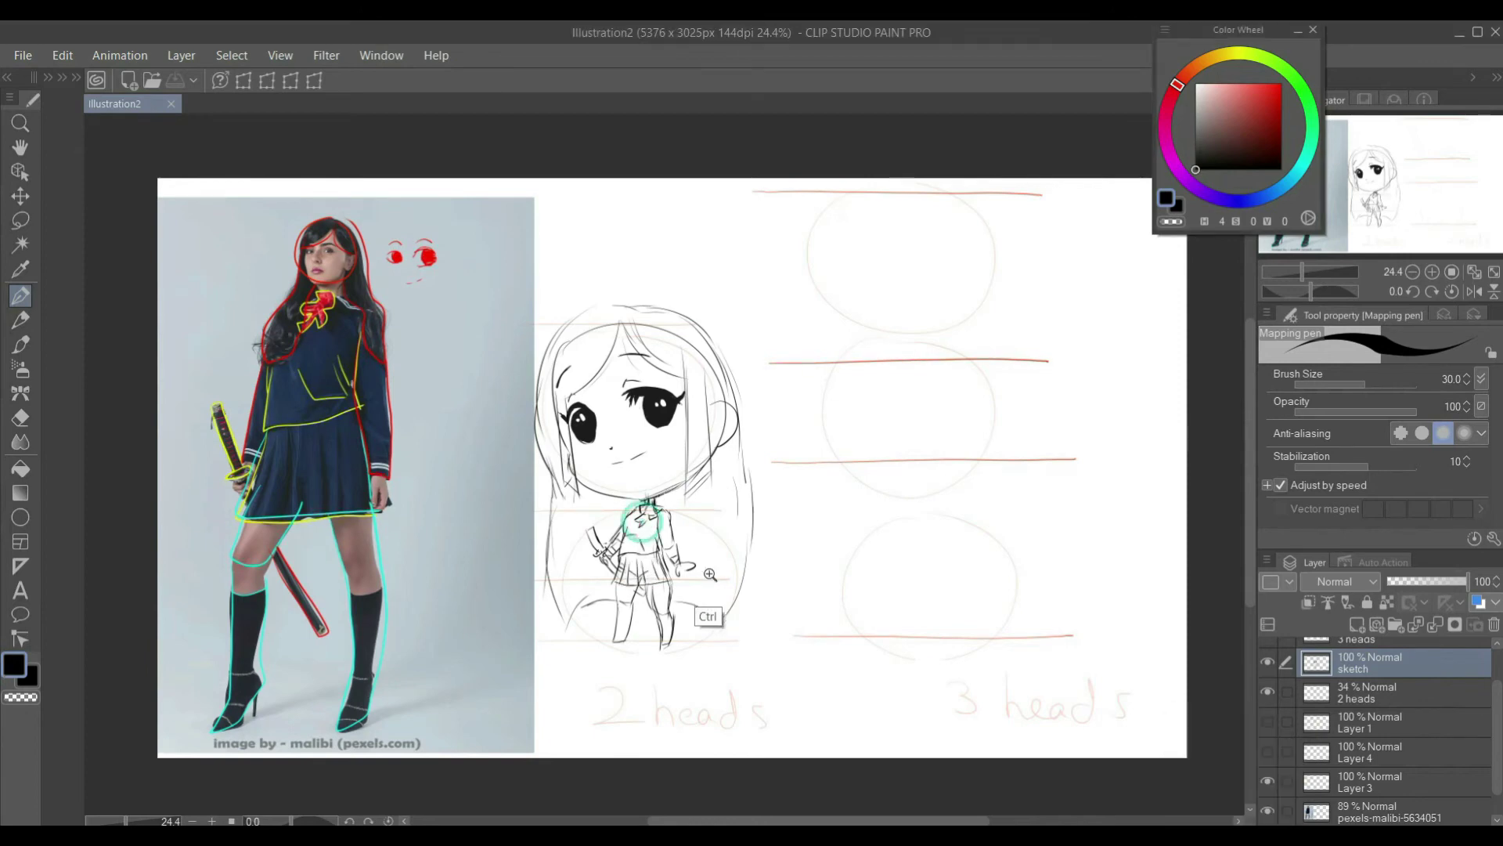
left_click_drag(1427, 582, 1415, 581)
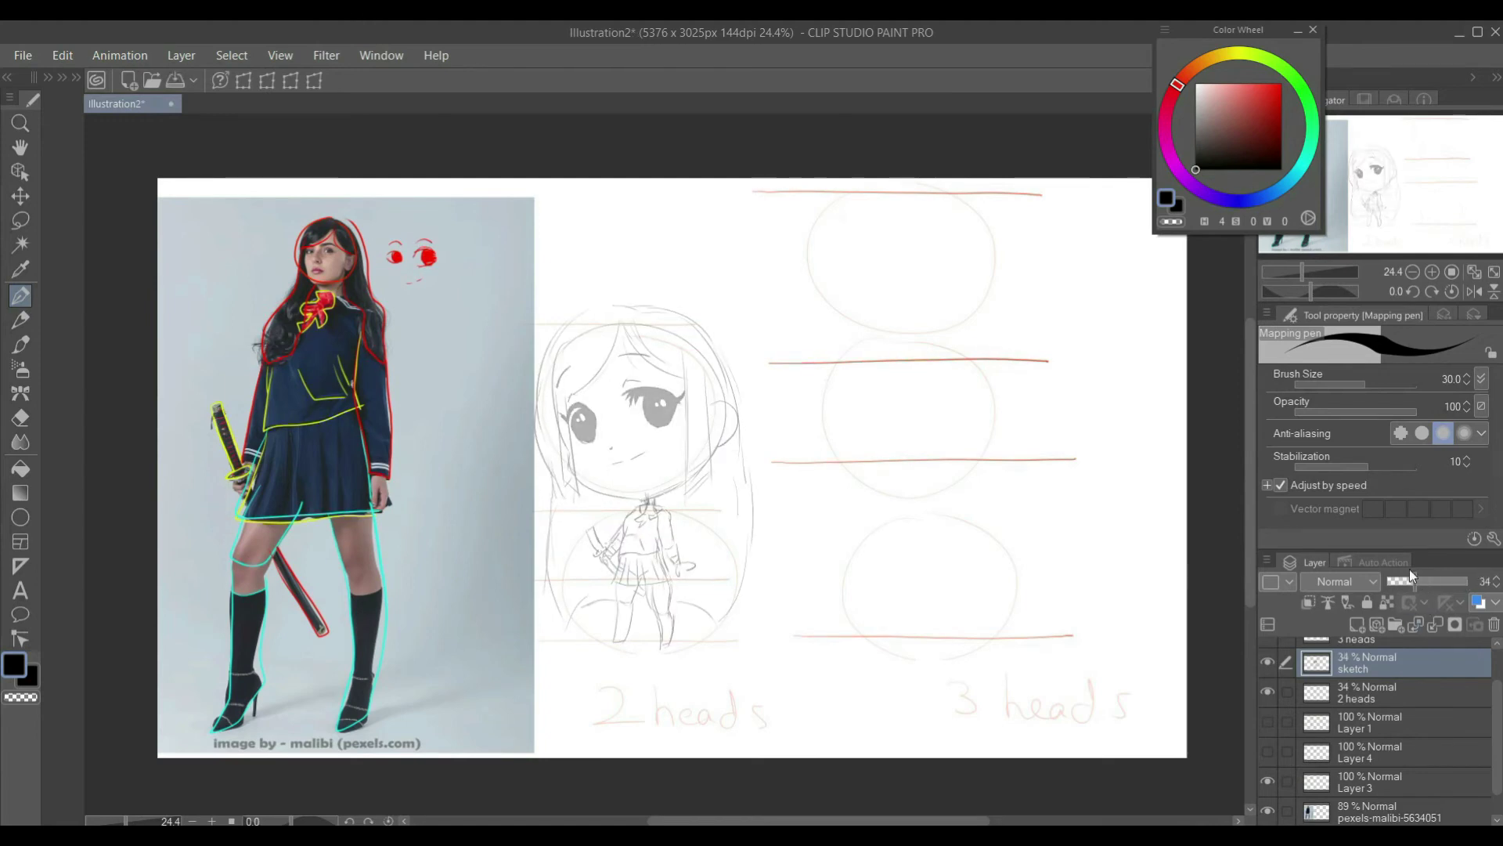
left_click(1358, 627)
key("ctrl+z")
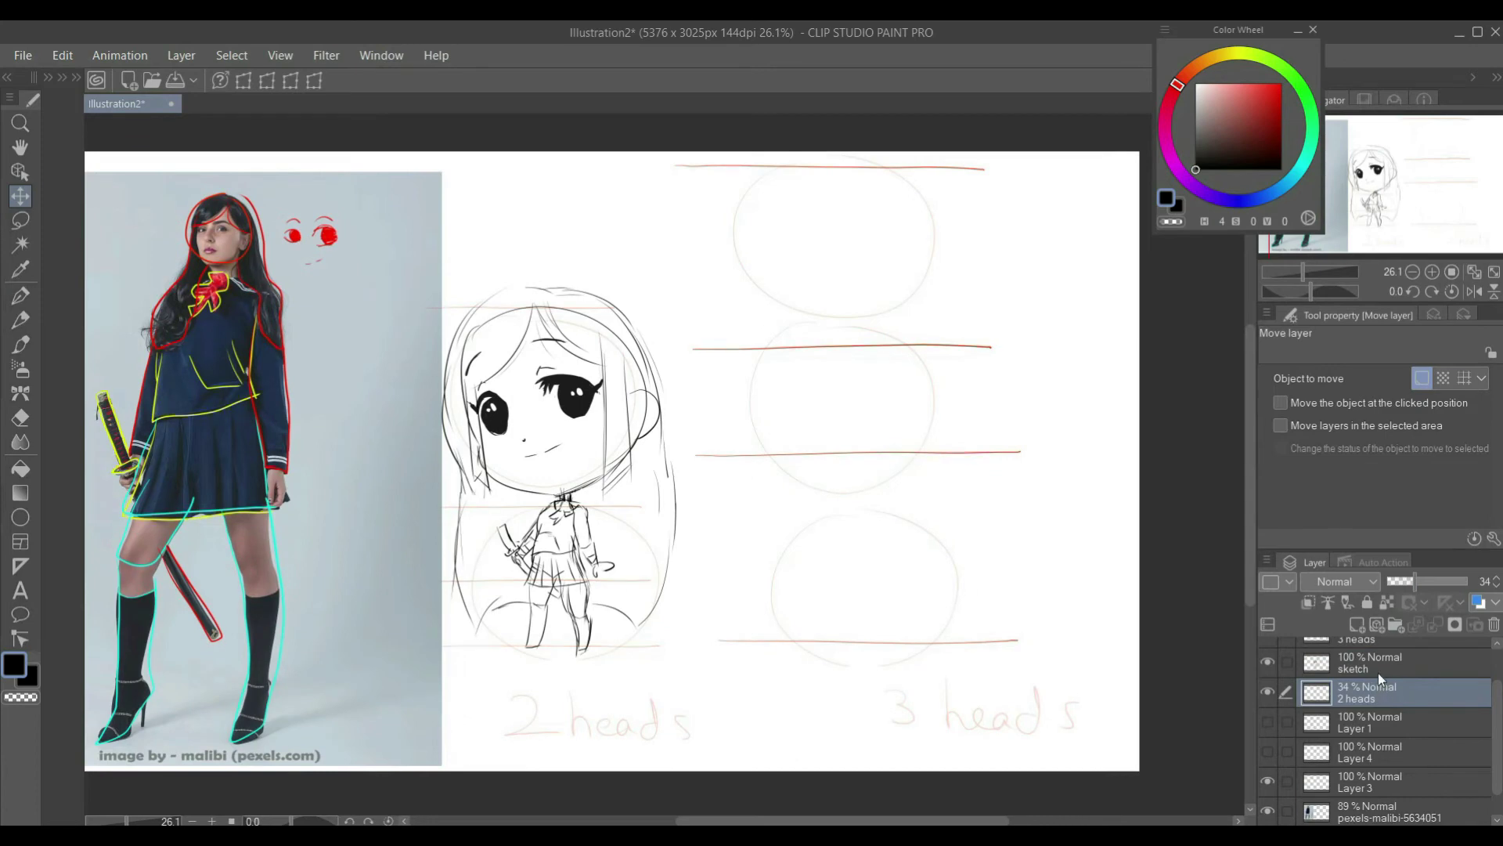
Step: Duplicate the sketch layer and move the copy over the 3 heads guides
left_click(1380, 665)
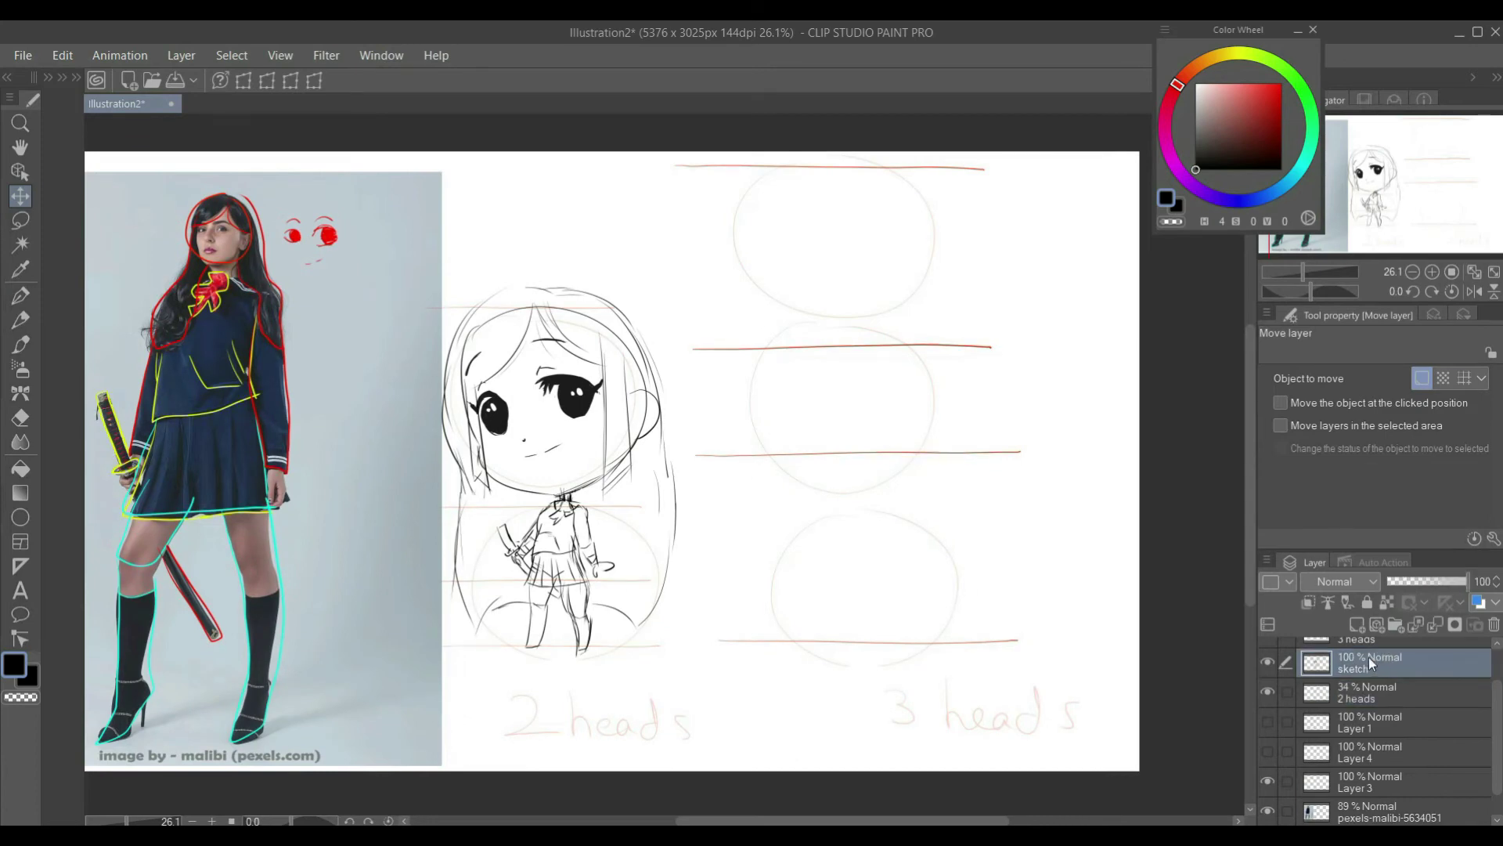
right_click(1384, 656)
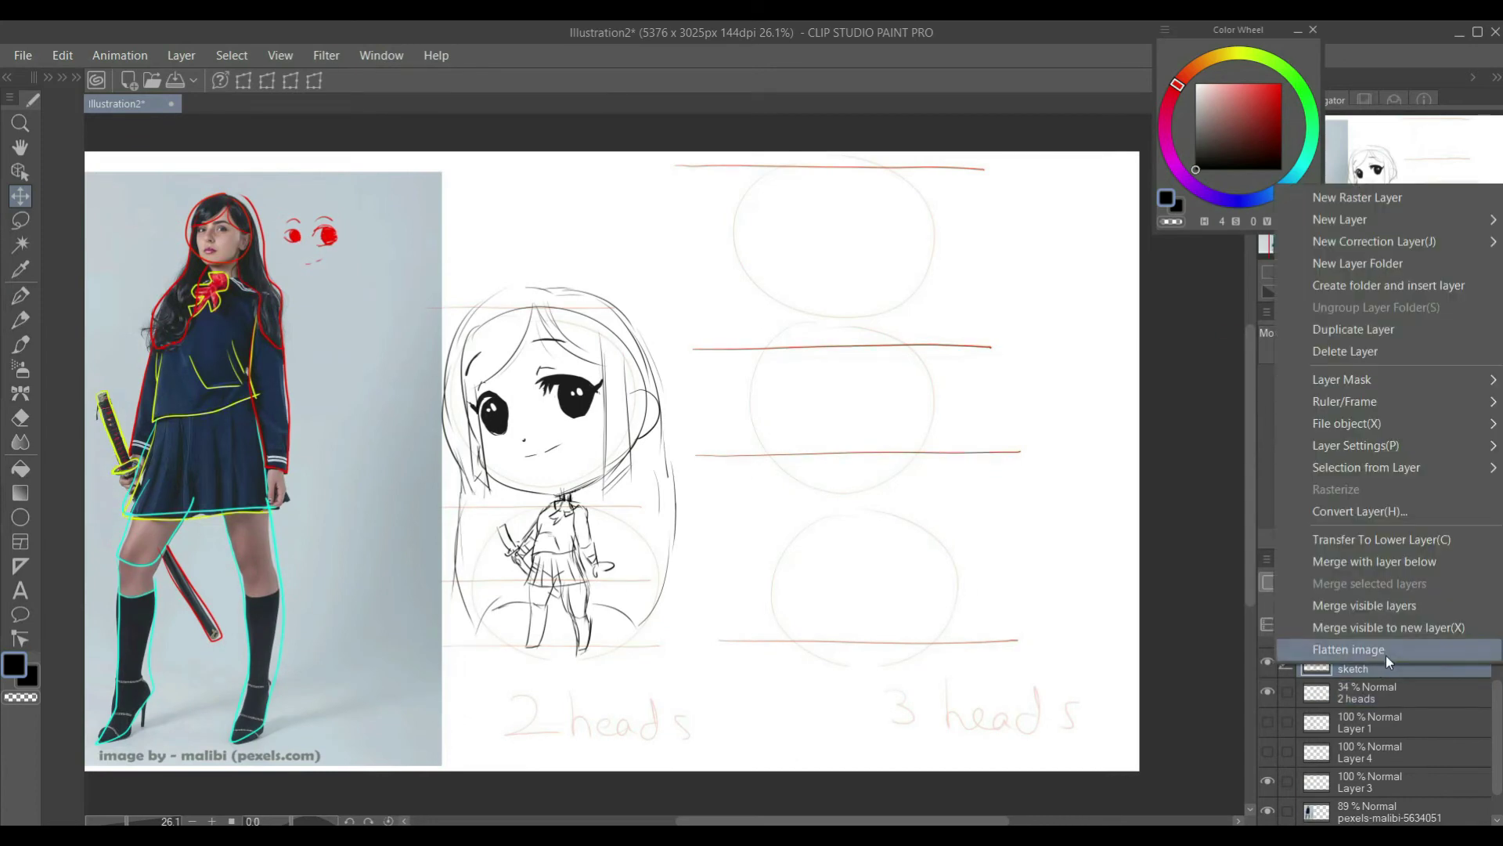
left_click(1354, 330)
mouse_move(589, 481)
left_mouse_down()
mouse_move(893, 484)
mouse_move(872, 466)
left_mouse_up()
left_click(869, 480, "ctrl")
left_click(868, 480, "alt")
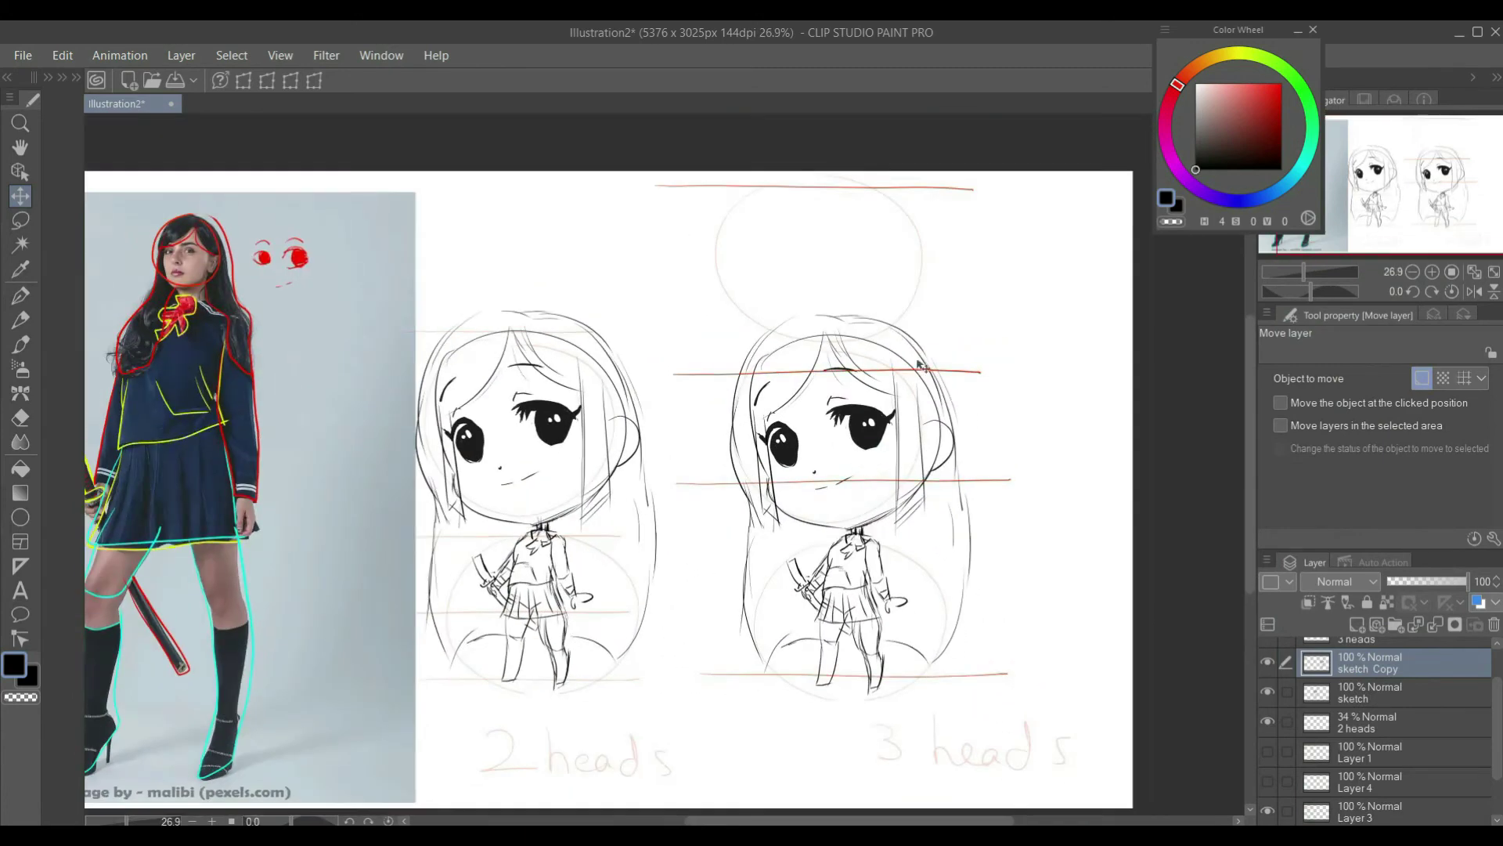
Step: Lasso the copied head and move it up into the top section of the 3 heads guides
key("m")
mouse_move(704, 320)
left_mouse_down()
mouse_move(687, 438)
mouse_move(723, 531)
left_mouse_up()
left_click_drag(878, 528, 841, 254)
left_click_drag(883, 440, 873, 280)
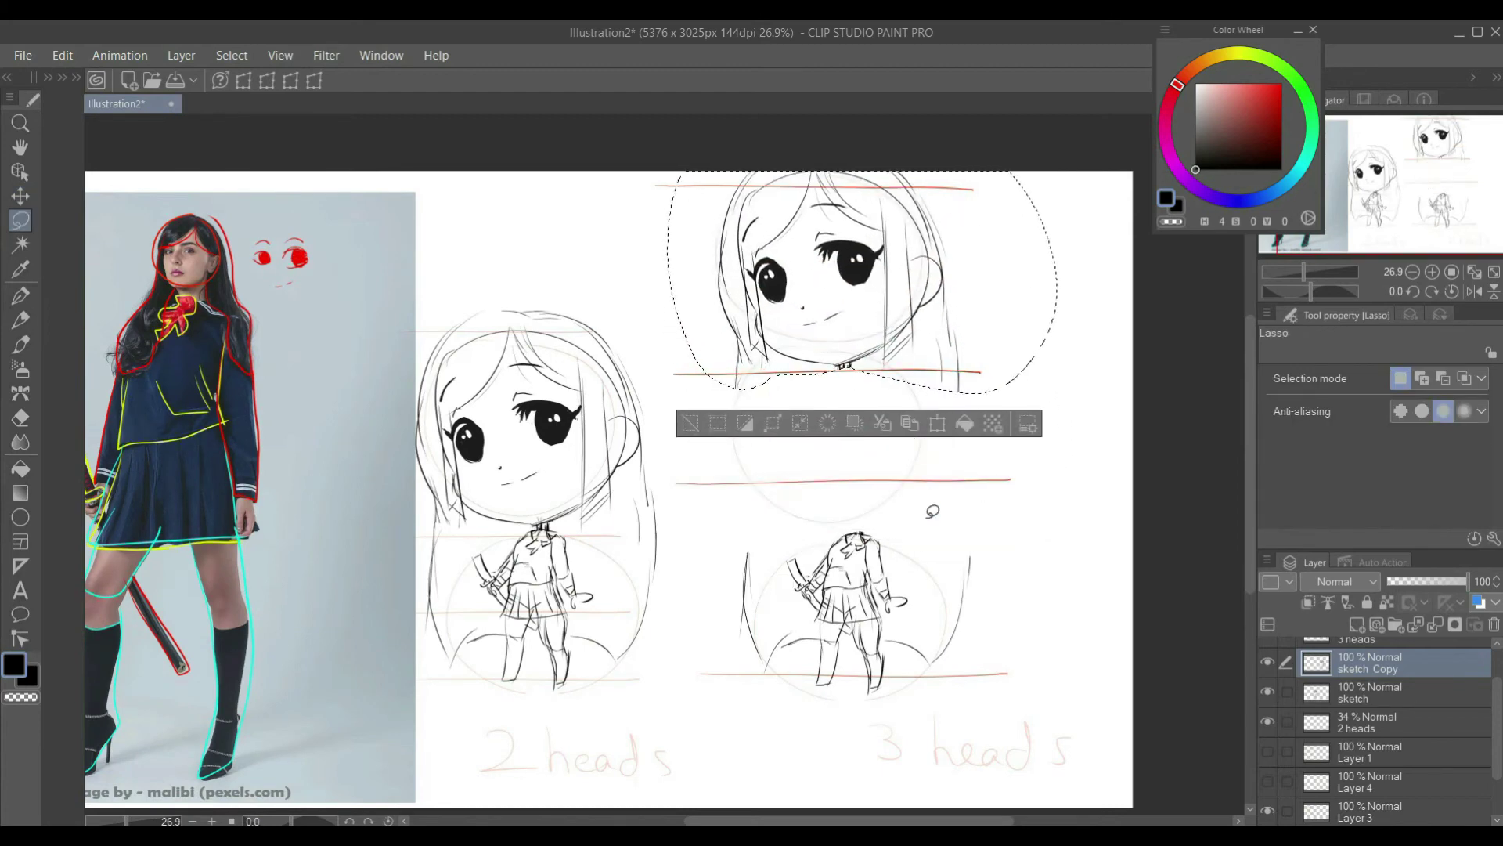
Step: Lasso the copied body and scale it to 188% so it fills the two lower head sections
left_click(922, 520)
mouse_move(858, 491)
left_mouse_down()
mouse_move(880, 765)
mouse_move(991, 521)
left_mouse_up()
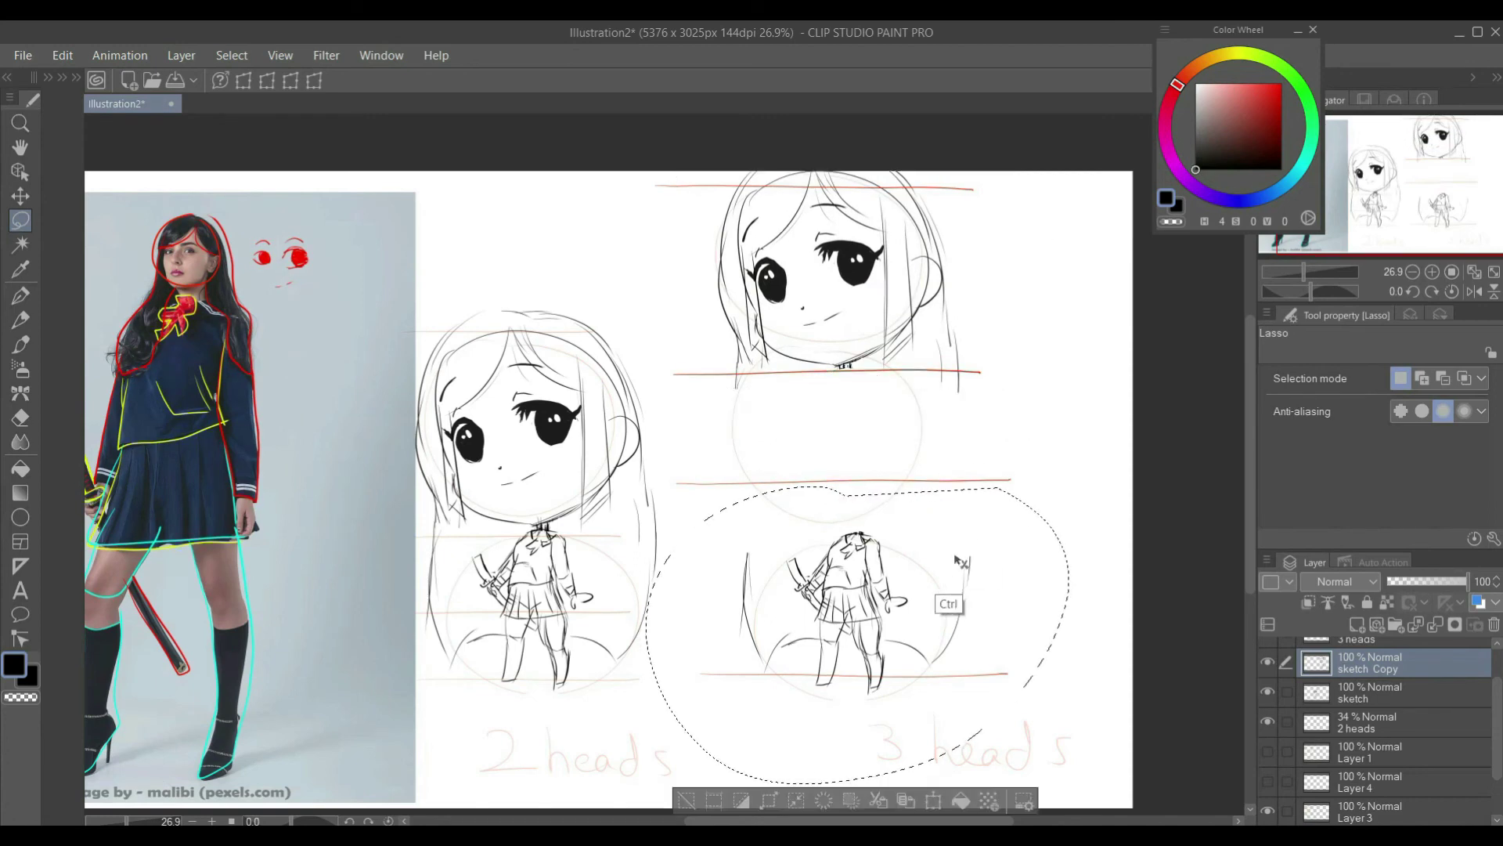
key("ctrl+t")
left_click_drag(858, 485, 858, 397)
left_click_drag(878, 535, 864, 446)
left_click_drag(844, 695, 850, 838)
mouse_move(882, 648)
left_mouse_down()
mouse_move(889, 626)
mouse_move(894, 647)
left_mouse_up()
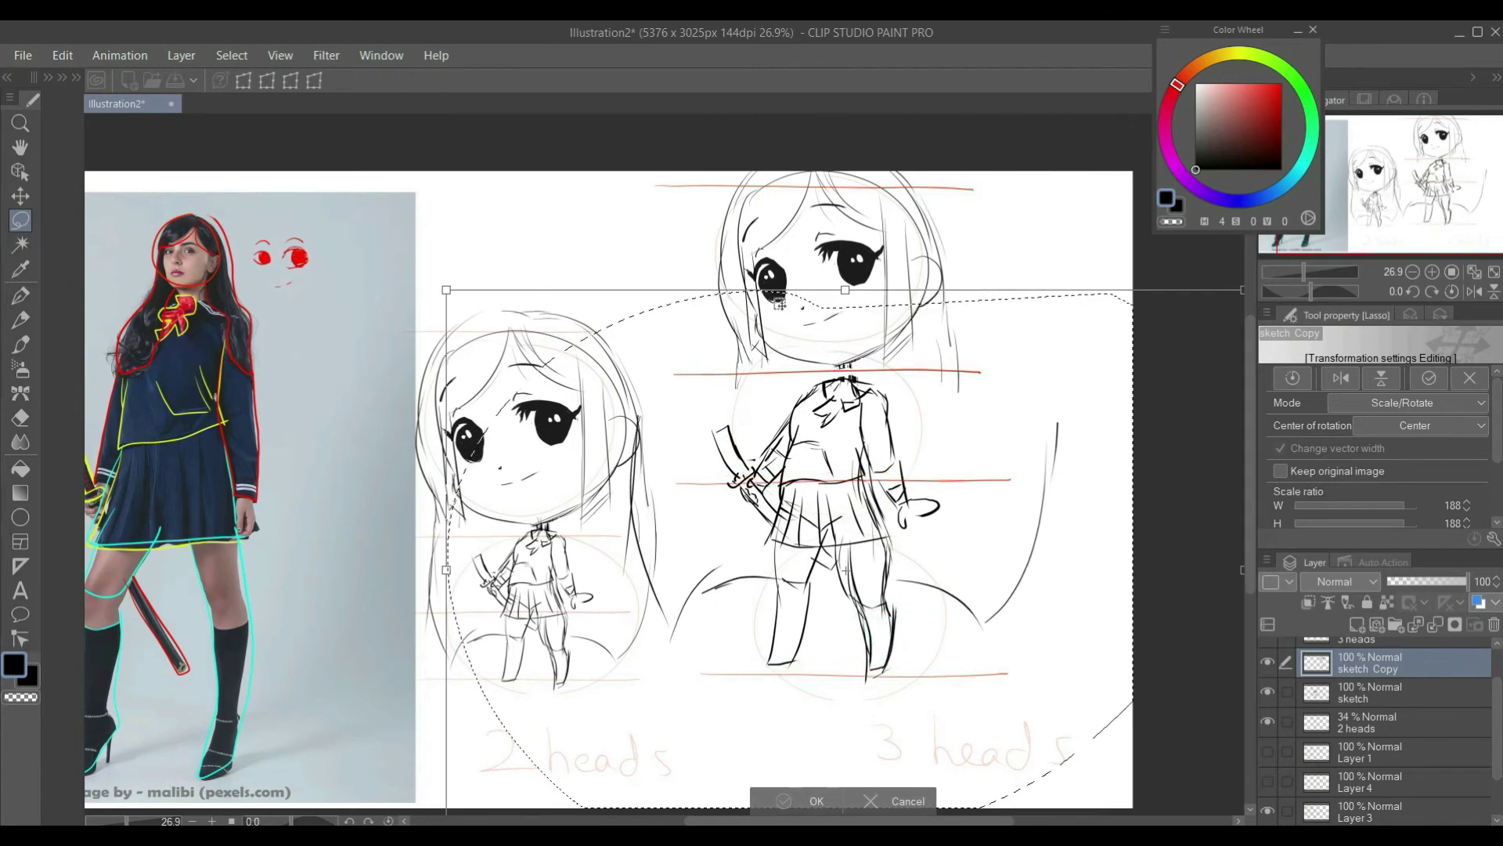
left_click(814, 794)
Step: Lasso the copied head, lower it slightly onto the enlarged body's neck, and deselect it
left_click(661, 242)
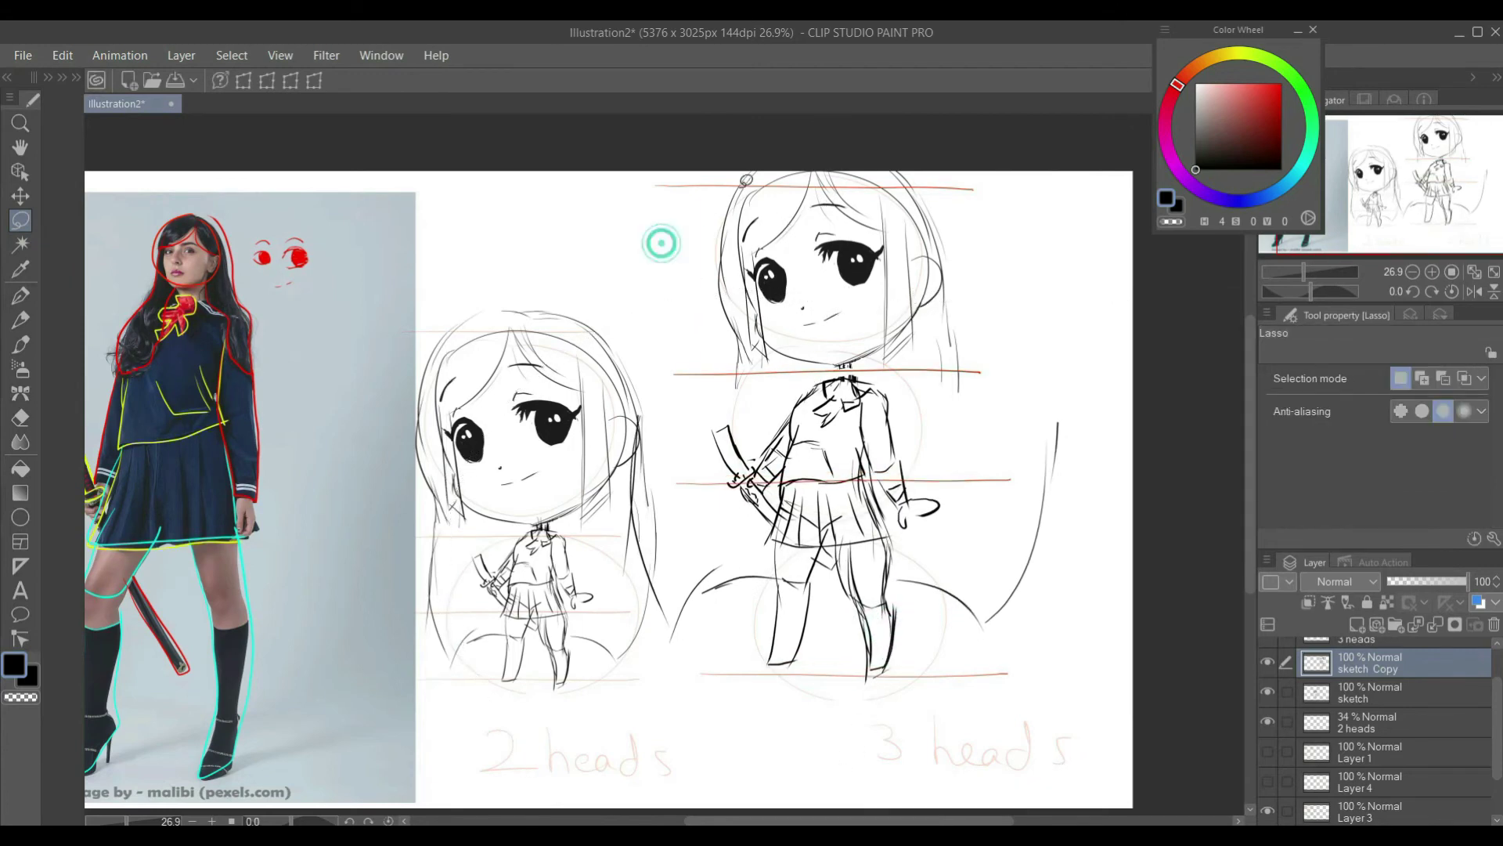
mouse_move(727, 160)
left_mouse_down()
mouse_move(653, 245)
mouse_move(712, 399)
mouse_move(922, 379)
mouse_move(988, 181)
left_mouse_up()
left_click_drag(874, 288, 876, 291)
left_click(1027, 289)
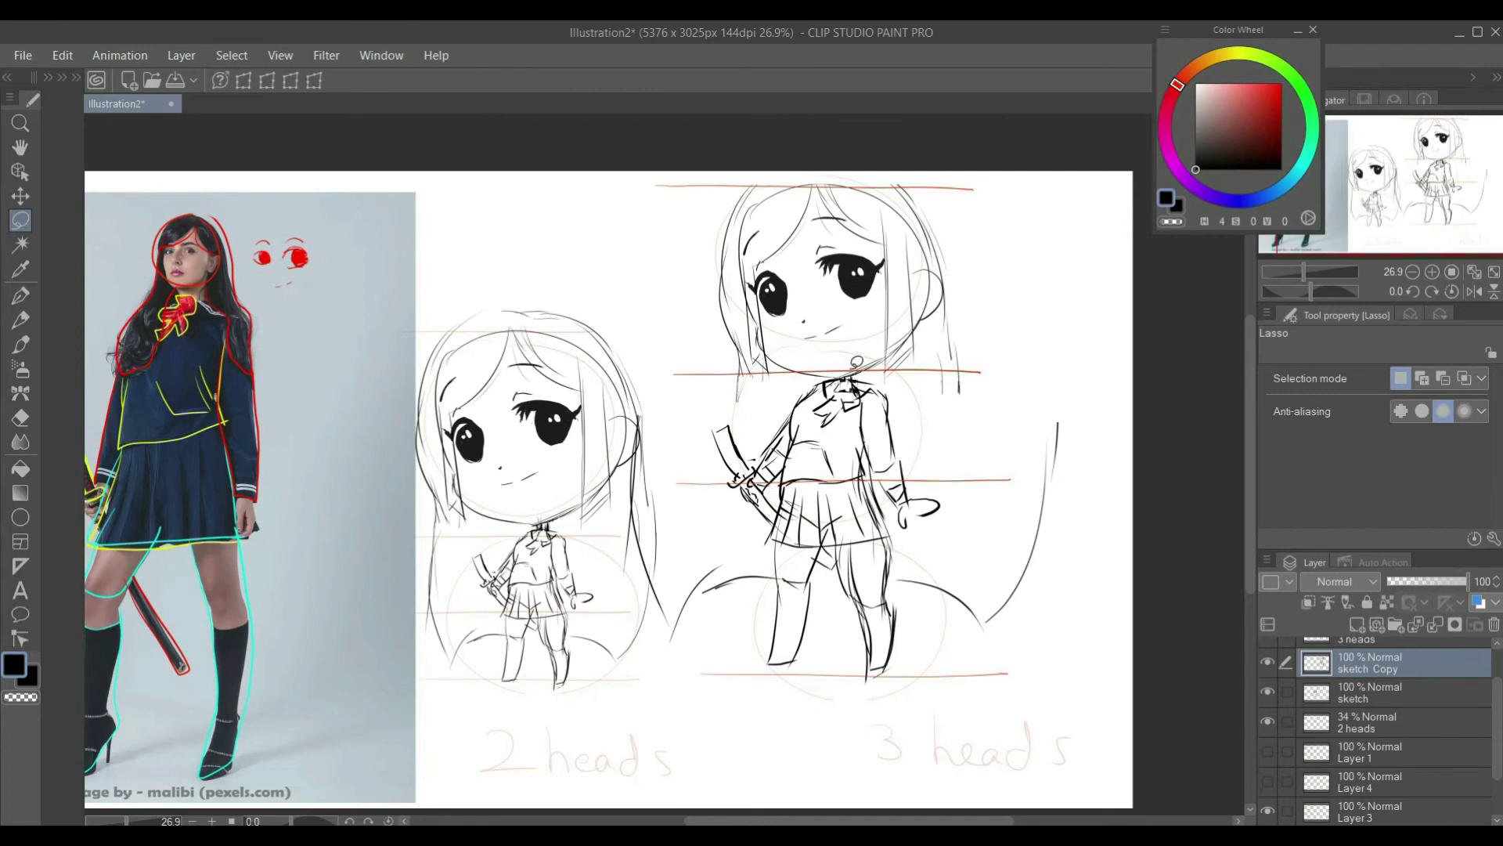
Step: Scale the 3 heads and sketch Copy layers together to 72% and align them with the 2-head figure's base
key("ctrl+t")
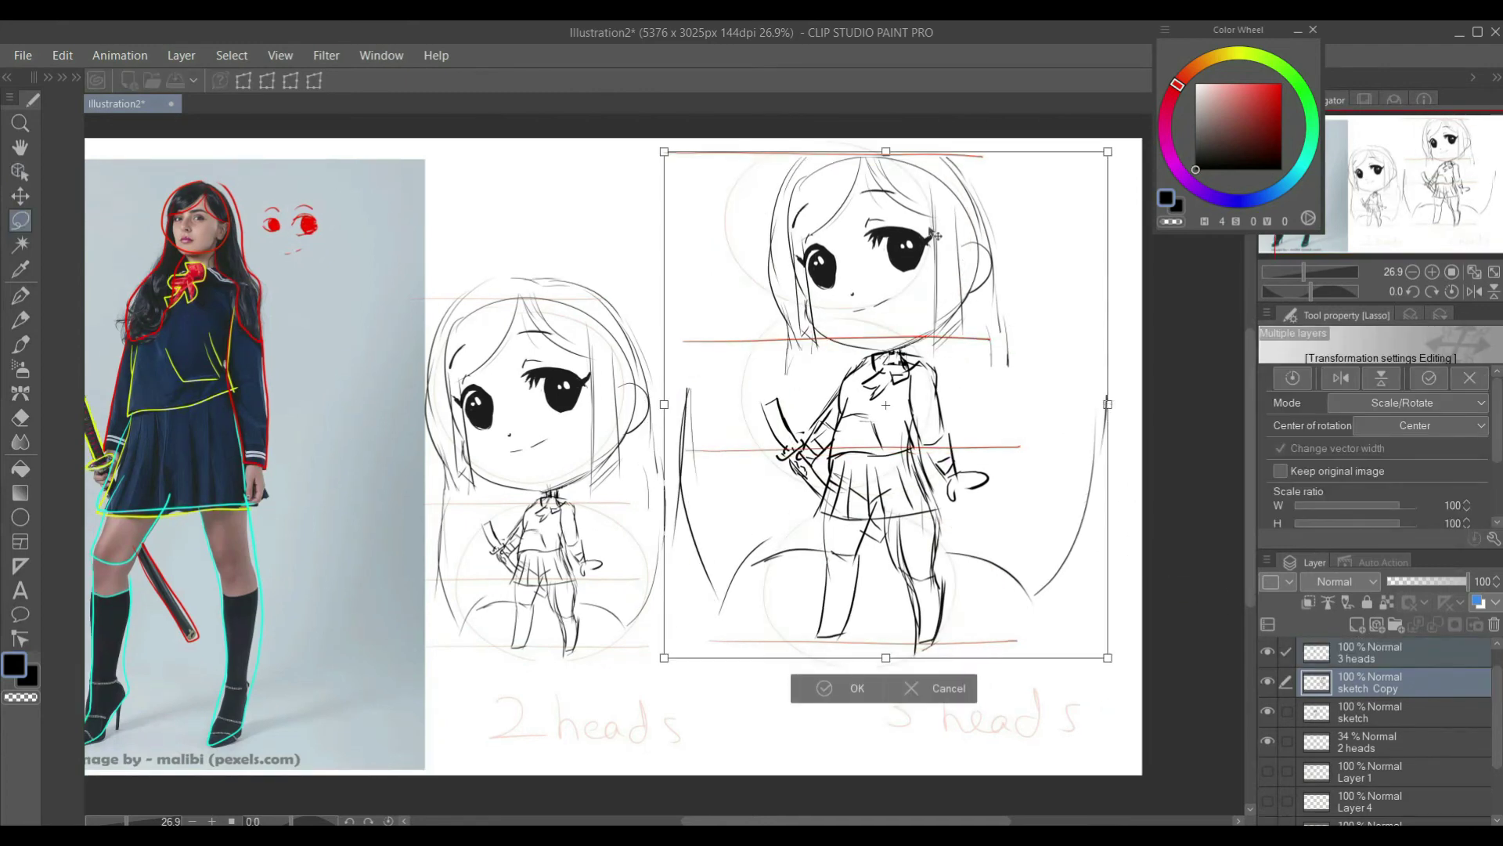
left_click_drag(886, 150, 882, 296)
left_click_drag(887, 434, 882, 437)
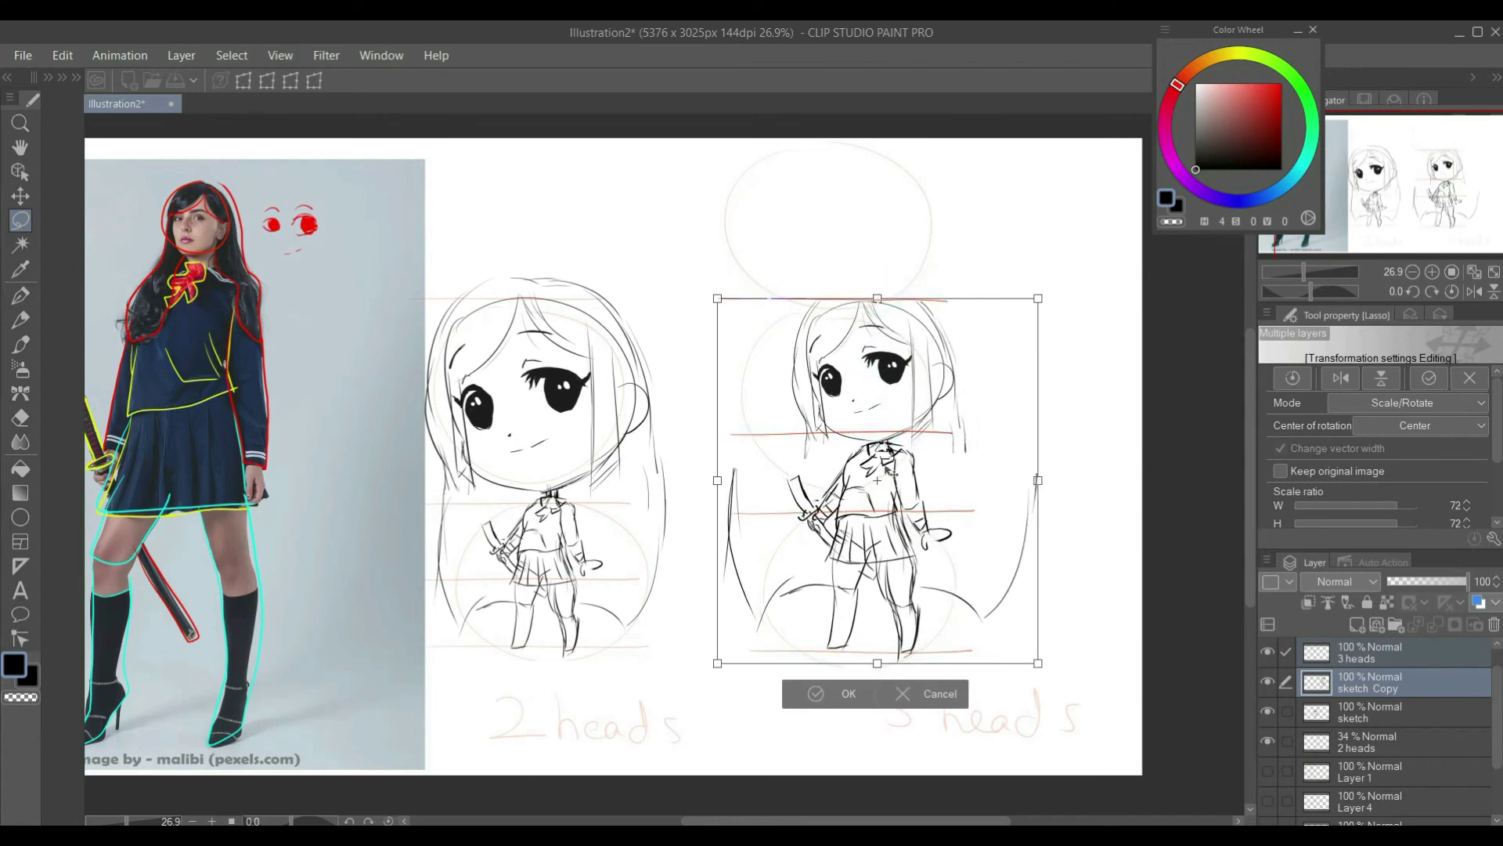
left_click(848, 694)
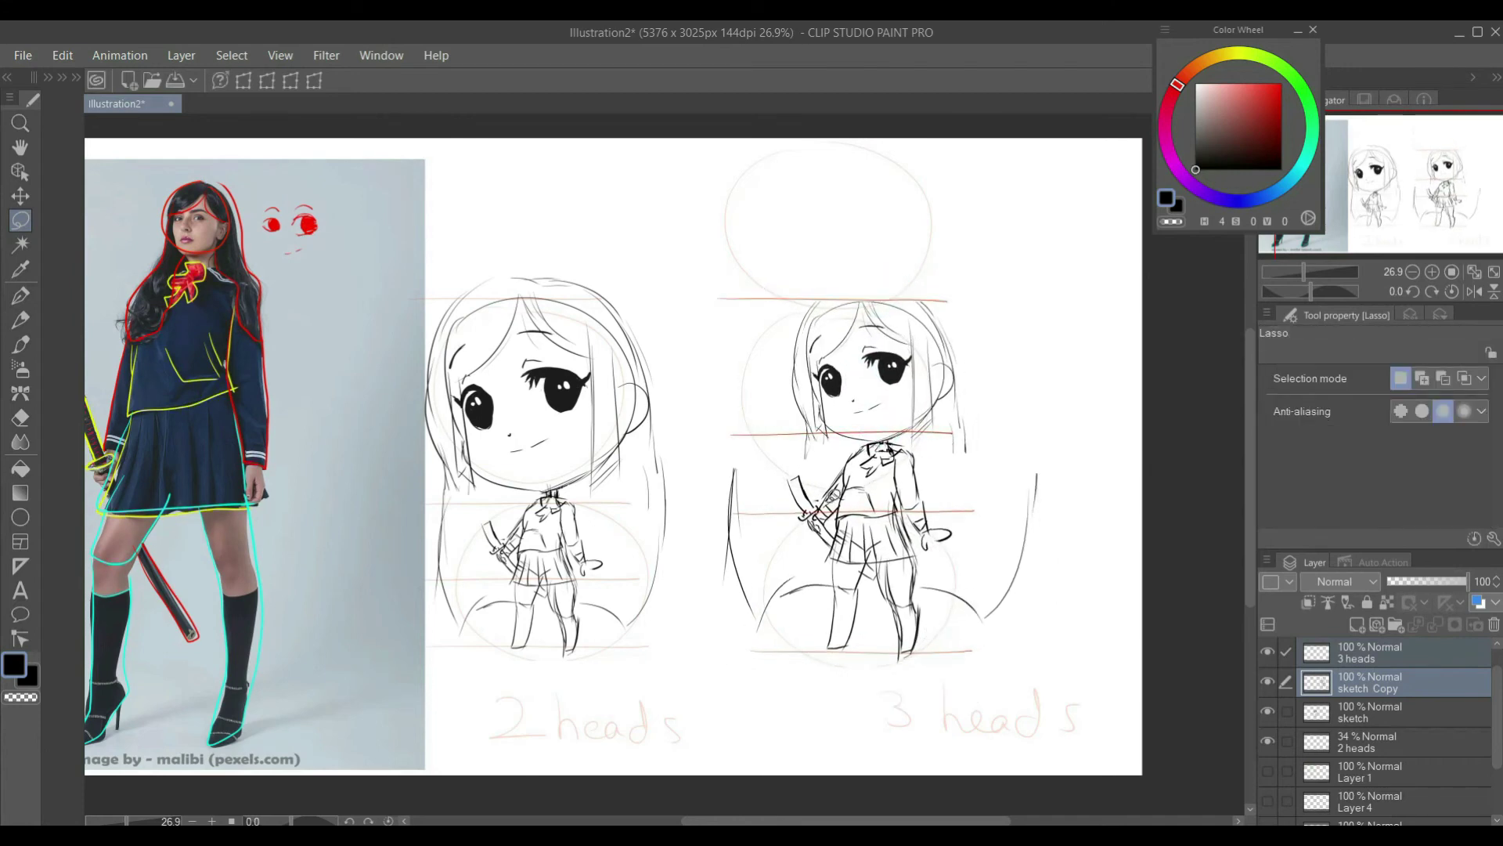
Step: Delete the stray hair strands on both sides of the 3-head figure from the sketch Copy layer
mouse_move(764, 429)
left_mouse_down()
mouse_move(800, 536)
mouse_move(785, 478)
left_mouse_up()
left_click(1396, 689)
key("Delete")
left_click(1066, 468)
left_click_drag(1047, 405, 1116, 449)
key("Delete")
left_click(1118, 372)
Step: Redraw the 3-head figure's long hair from the crown down behind the legs
key("p")
key("p")
mouse_move(800, 392)
left_mouse_down()
mouse_move(761, 559)
mouse_move(992, 603)
left_mouse_up()
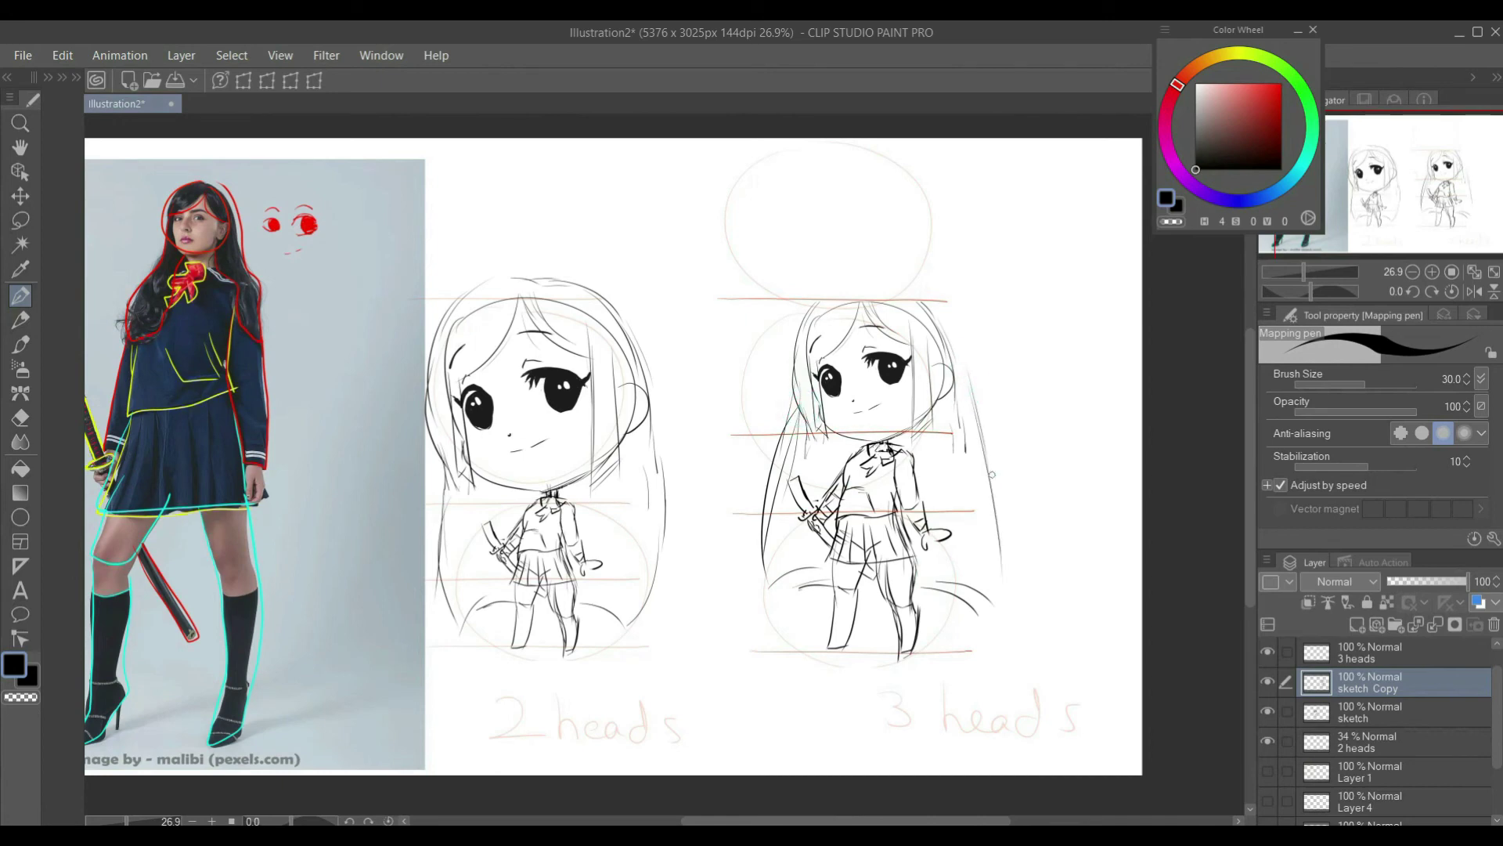
left_click_drag(1001, 525, 1003, 617)
left_click_drag(993, 616, 949, 599)
key("k")
left_click_drag(915, 403, 910, 403)
key("p")
left_click_drag(812, 299, 930, 323)
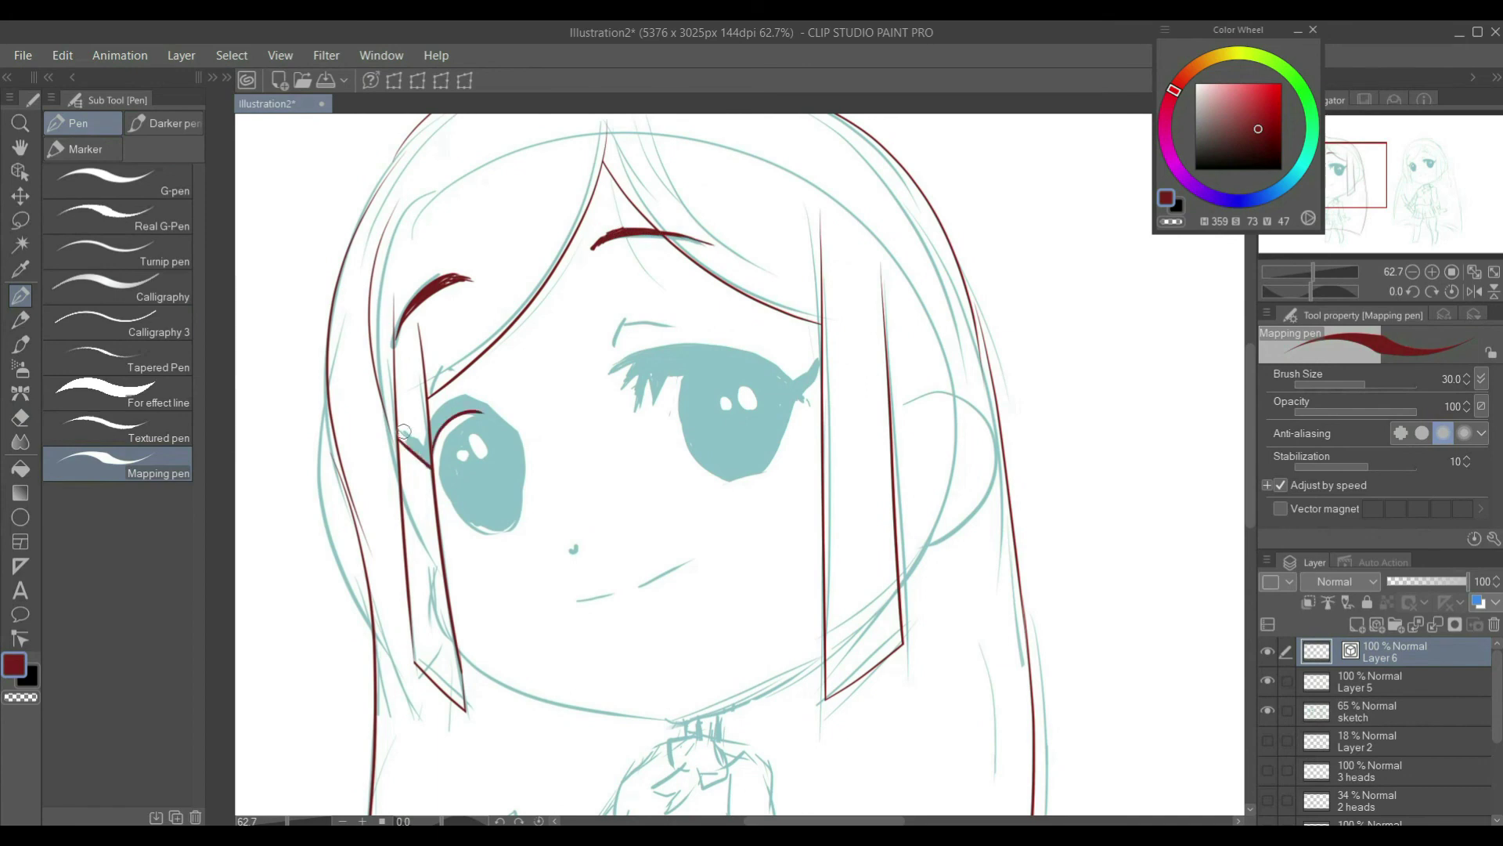
Step: Ink both eyes of the 2-head figure in dark red with lashes, leaving the highlights open
mouse_move(404, 431)
left_mouse_down()
mouse_move(497, 409)
mouse_move(526, 490)
left_mouse_up()
key("bracketright")
key("bracketright")
key("bracketright")
mouse_move(501, 439)
left_mouse_down()
mouse_move(505, 505)
mouse_move(462, 458)
left_mouse_up()
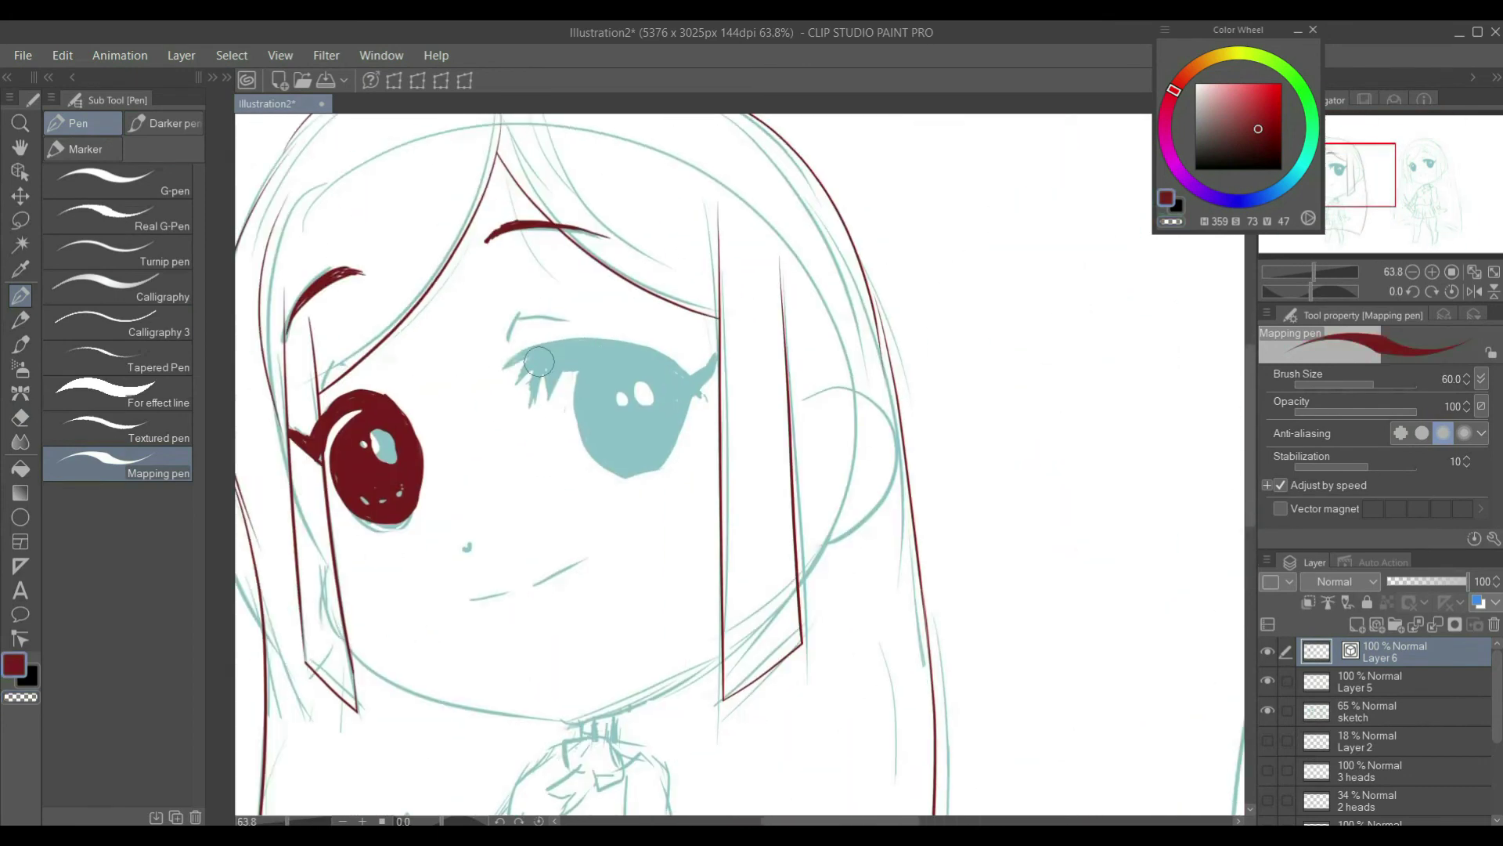
left_click_drag(523, 404, 559, 352)
left_click_drag(665, 359, 714, 357)
mouse_move(576, 367)
left_mouse_down()
mouse_move(604, 466)
mouse_move(695, 379)
mouse_move(663, 456)
left_mouse_up()
Step: Ink the chin line and the neck bow of the 2-head figure with brush size 40
key("bracketright")
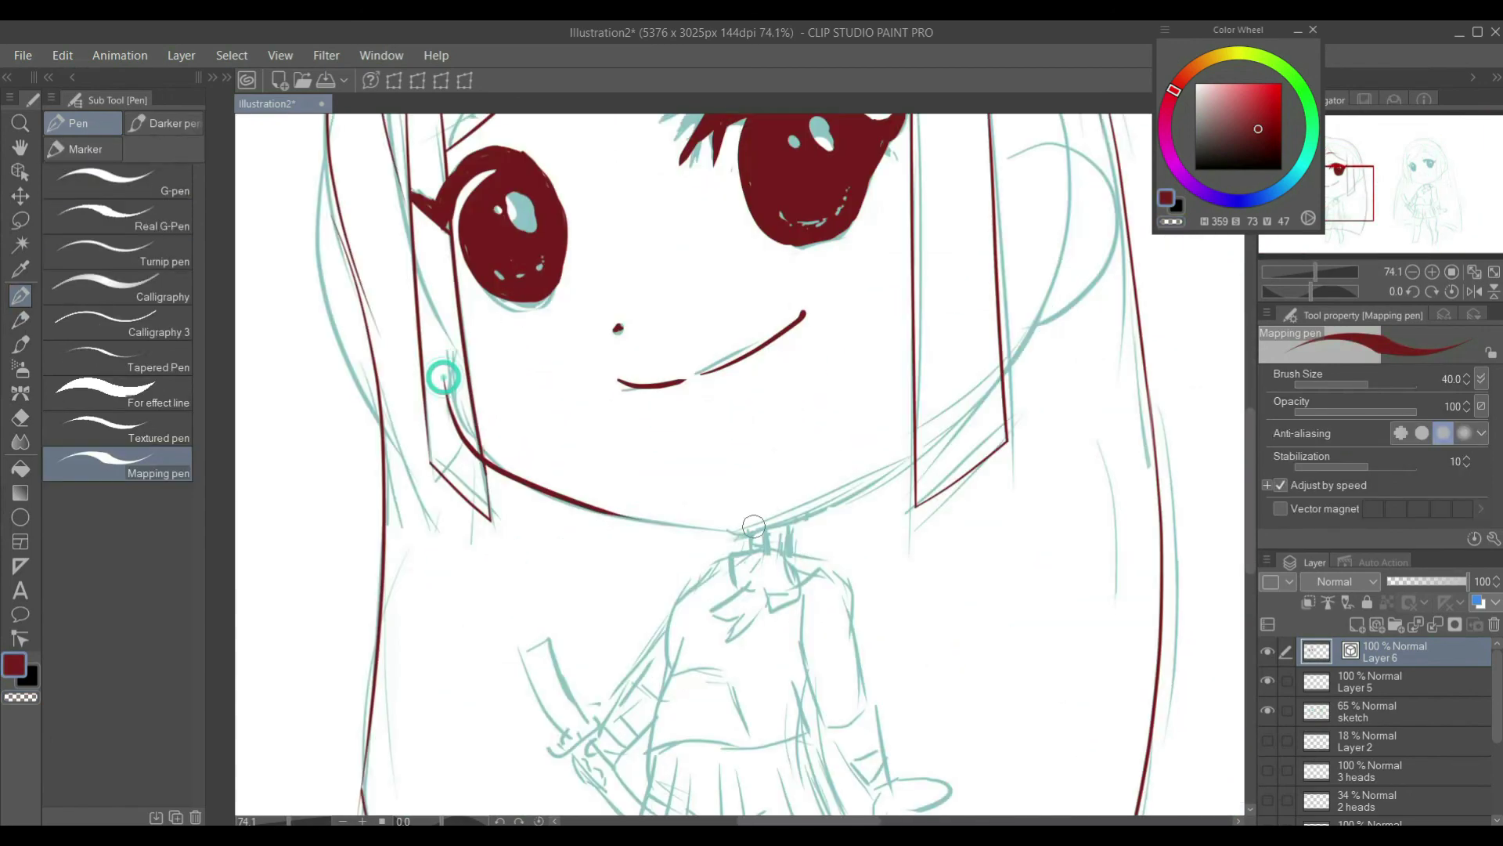
left_click_drag(437, 376, 658, 540)
left_click_drag(658, 540, 966, 342)
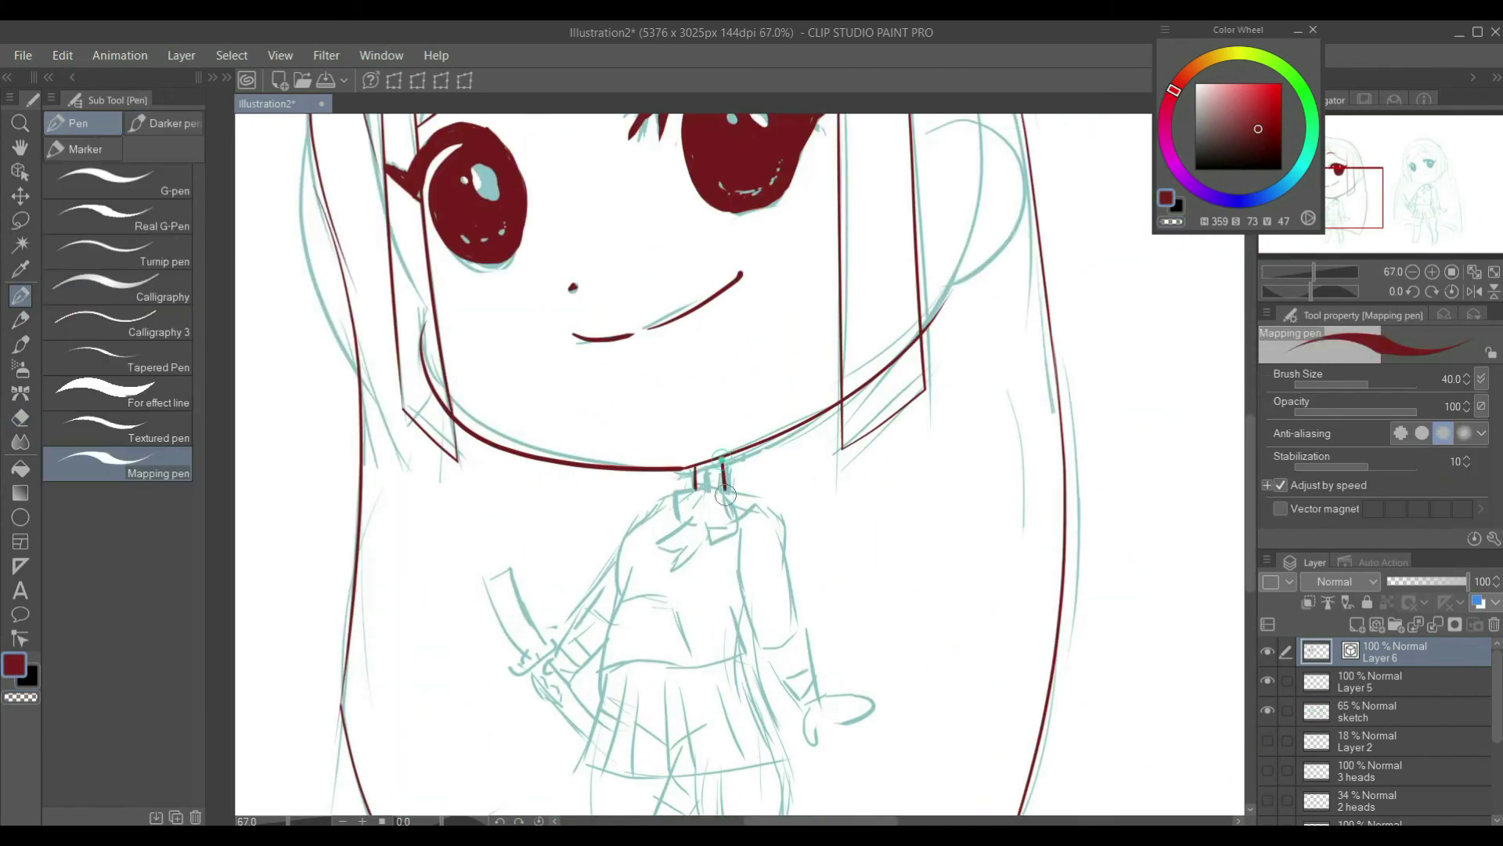
left_click_drag(780, 501, 755, 527)
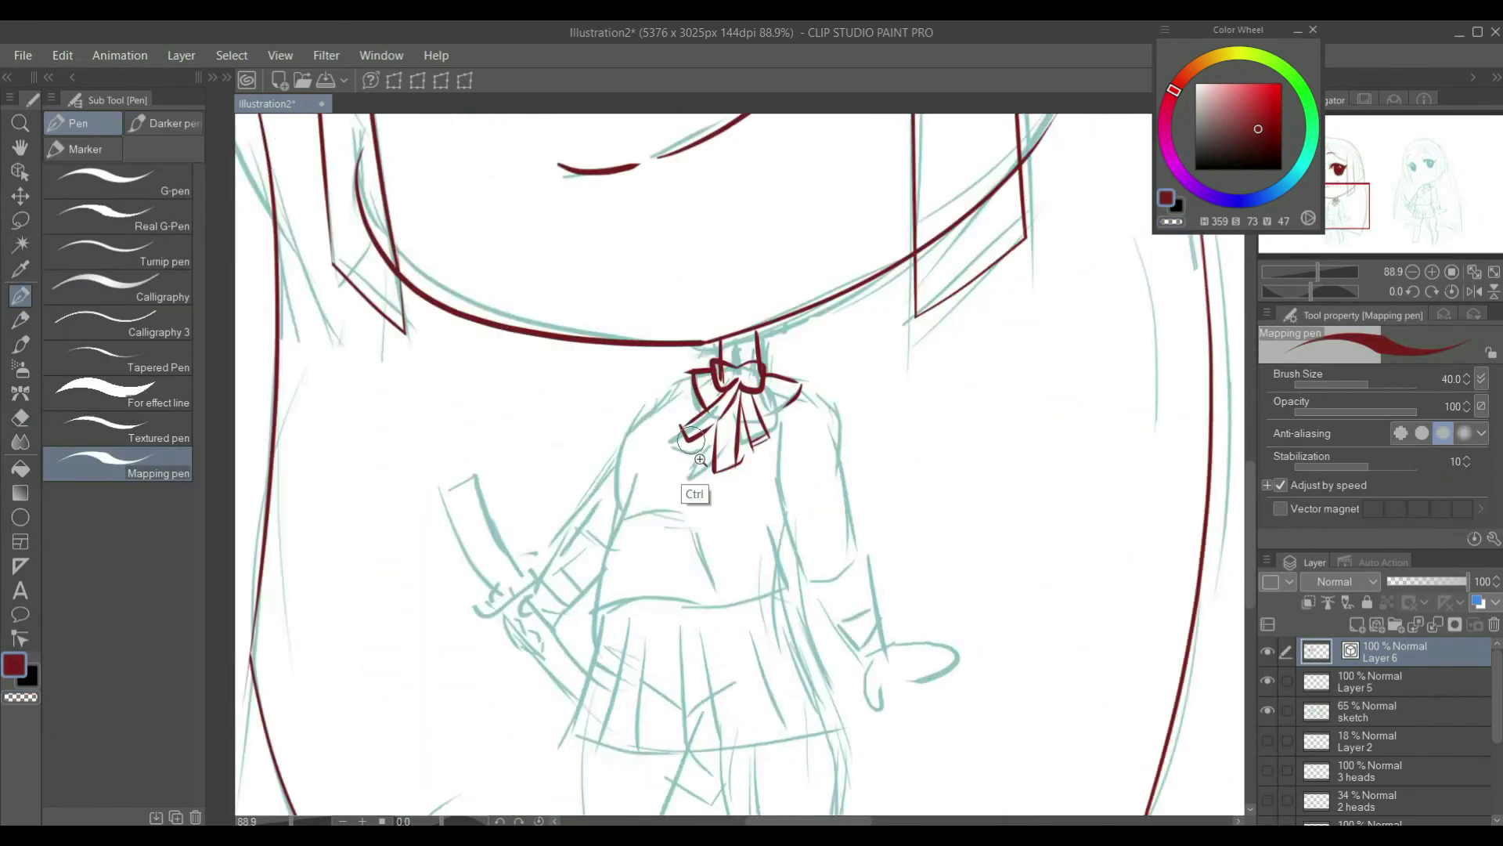
mouse_move(672, 413)
left_mouse_down()
mouse_move(631, 540)
mouse_move(761, 550)
left_mouse_up()
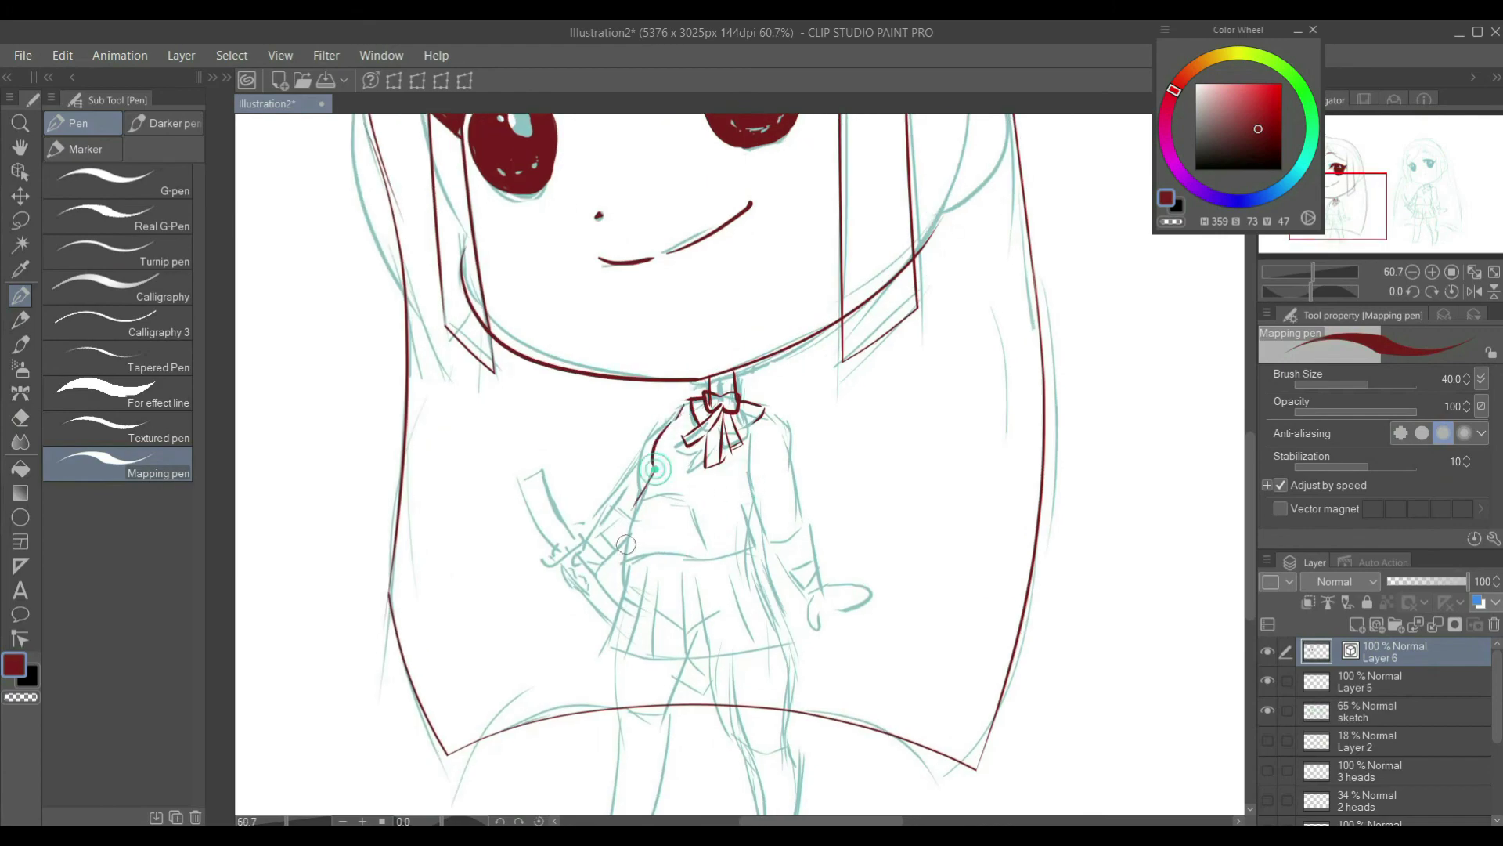
Step: Ink the shirt's side and hem and the outline of the skirt
mouse_move(635, 540)
left_mouse_down()
mouse_move(598, 643)
mouse_move(800, 650)
left_mouse_up()
left_click_drag(761, 552, 792, 631)
left_click_drag(601, 439, 658, 580)
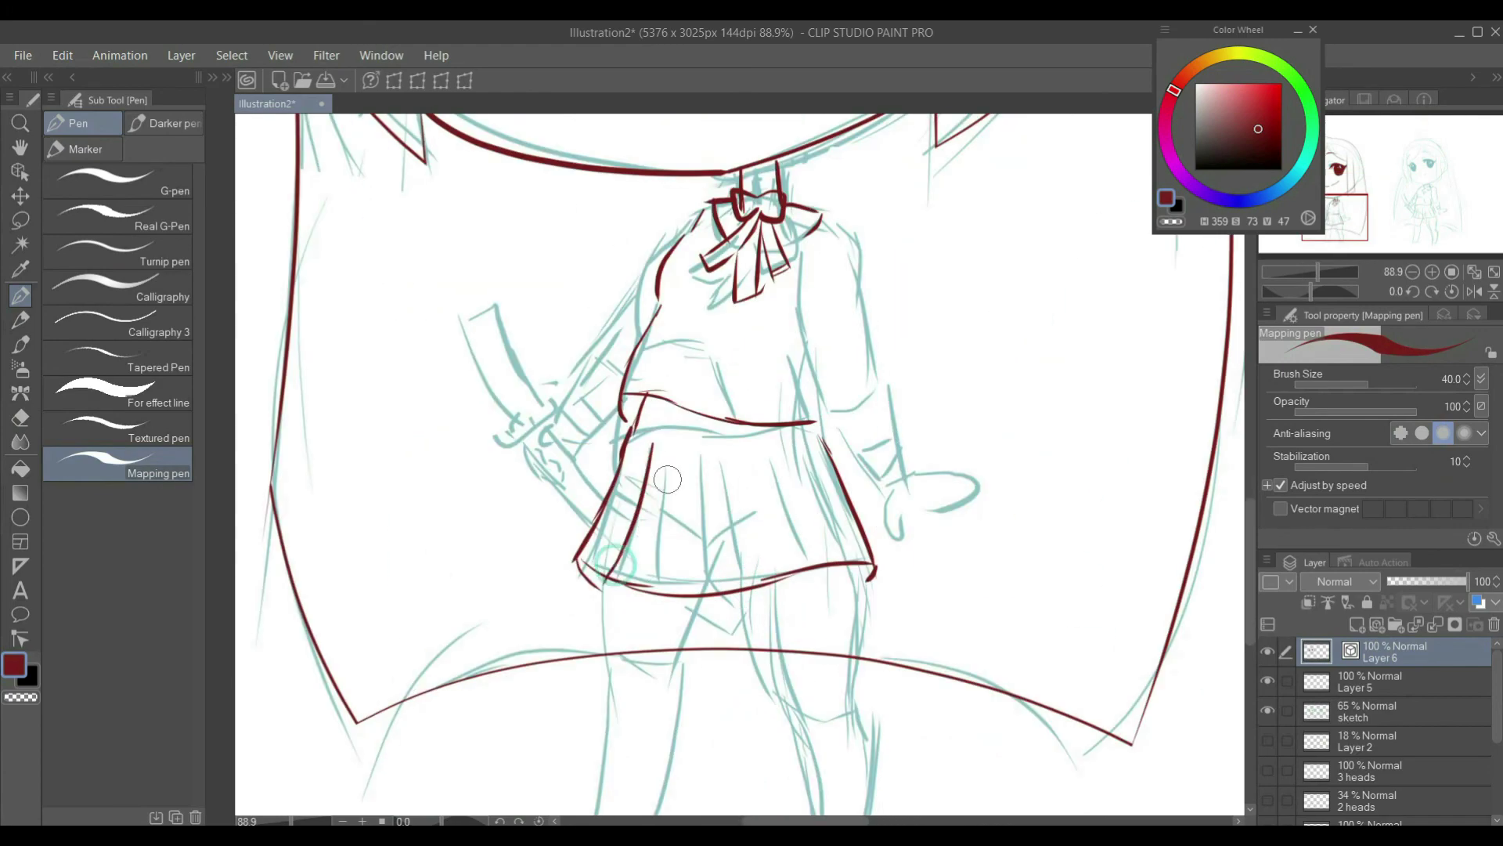
Step: Ink the skirt pleats and legs, and trim the overlapping hem line with the vector eraser
left_click_drag(642, 509, 693, 603)
left_click_drag(626, 478, 705, 673)
left_click_drag(822, 443, 815, 670)
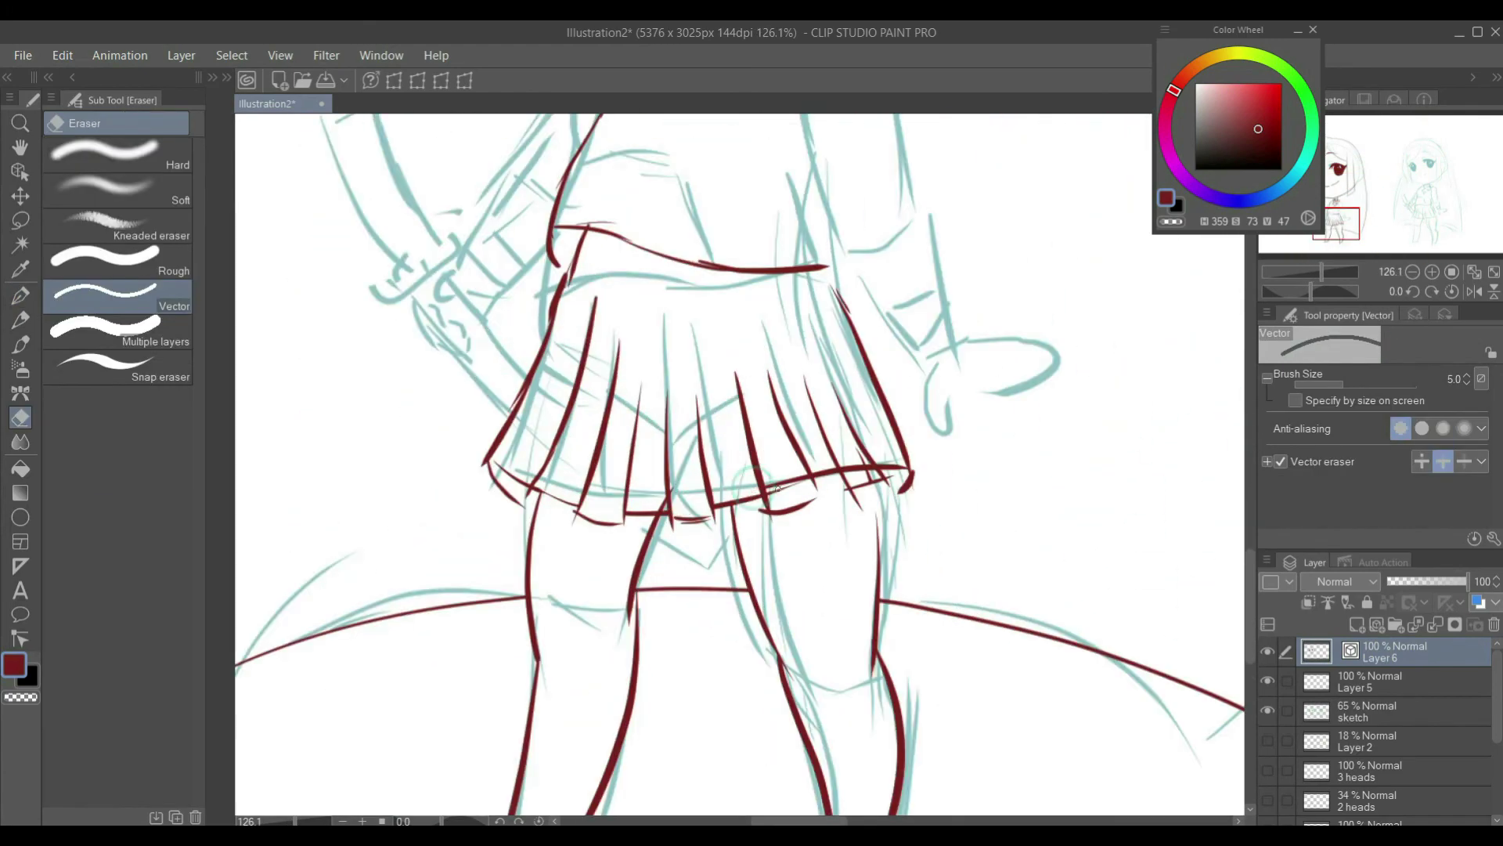
left_click_drag(843, 486, 877, 510)
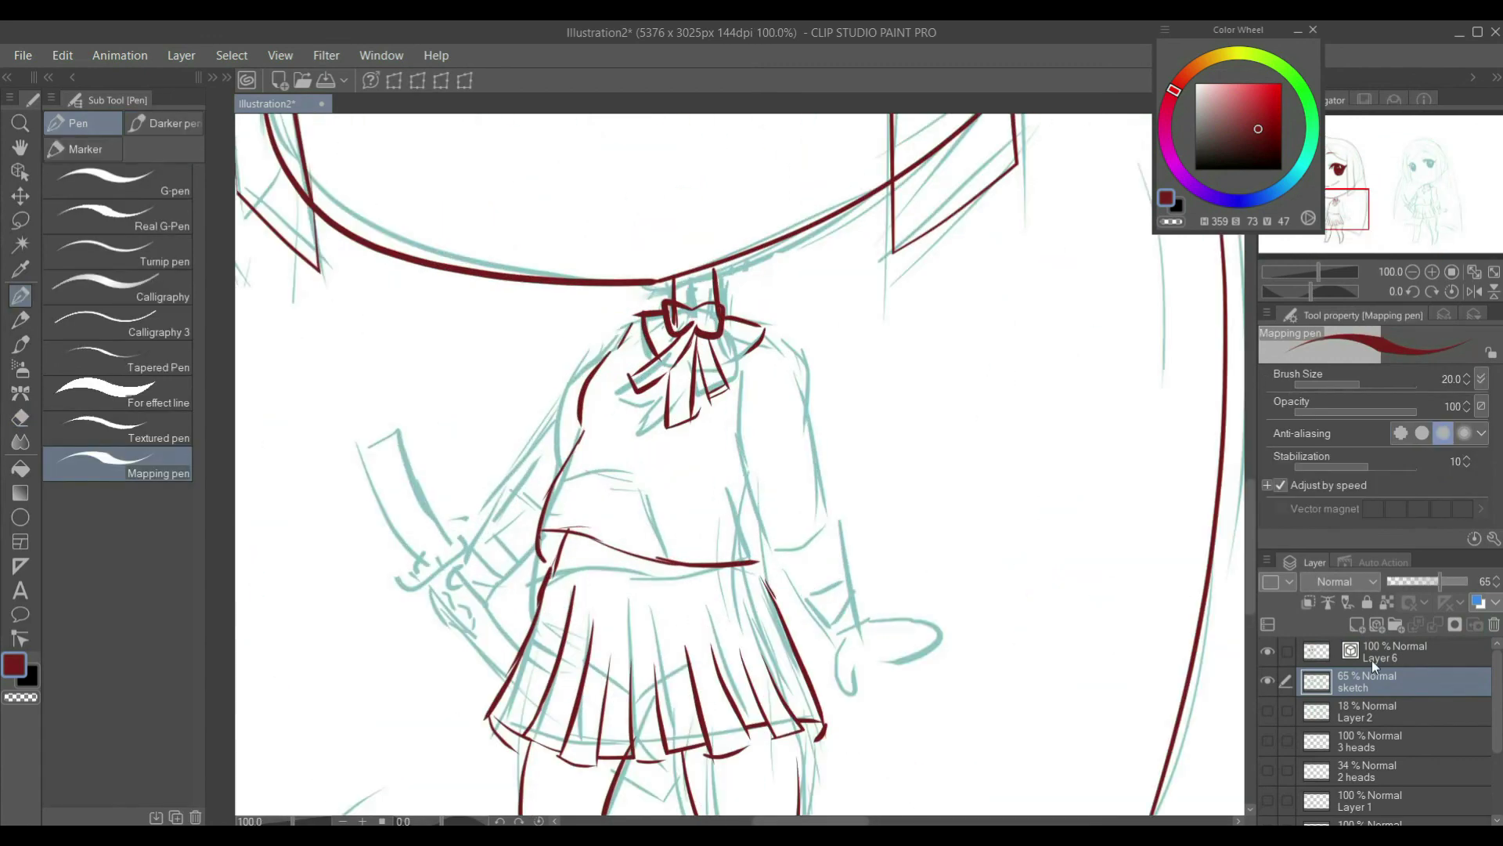
Step: Ink both arms with their cuffs and hands on Layer 6 with brush size 20
left_click_drag(472, 560, 431, 642)
left_click_drag(532, 539, 446, 601)
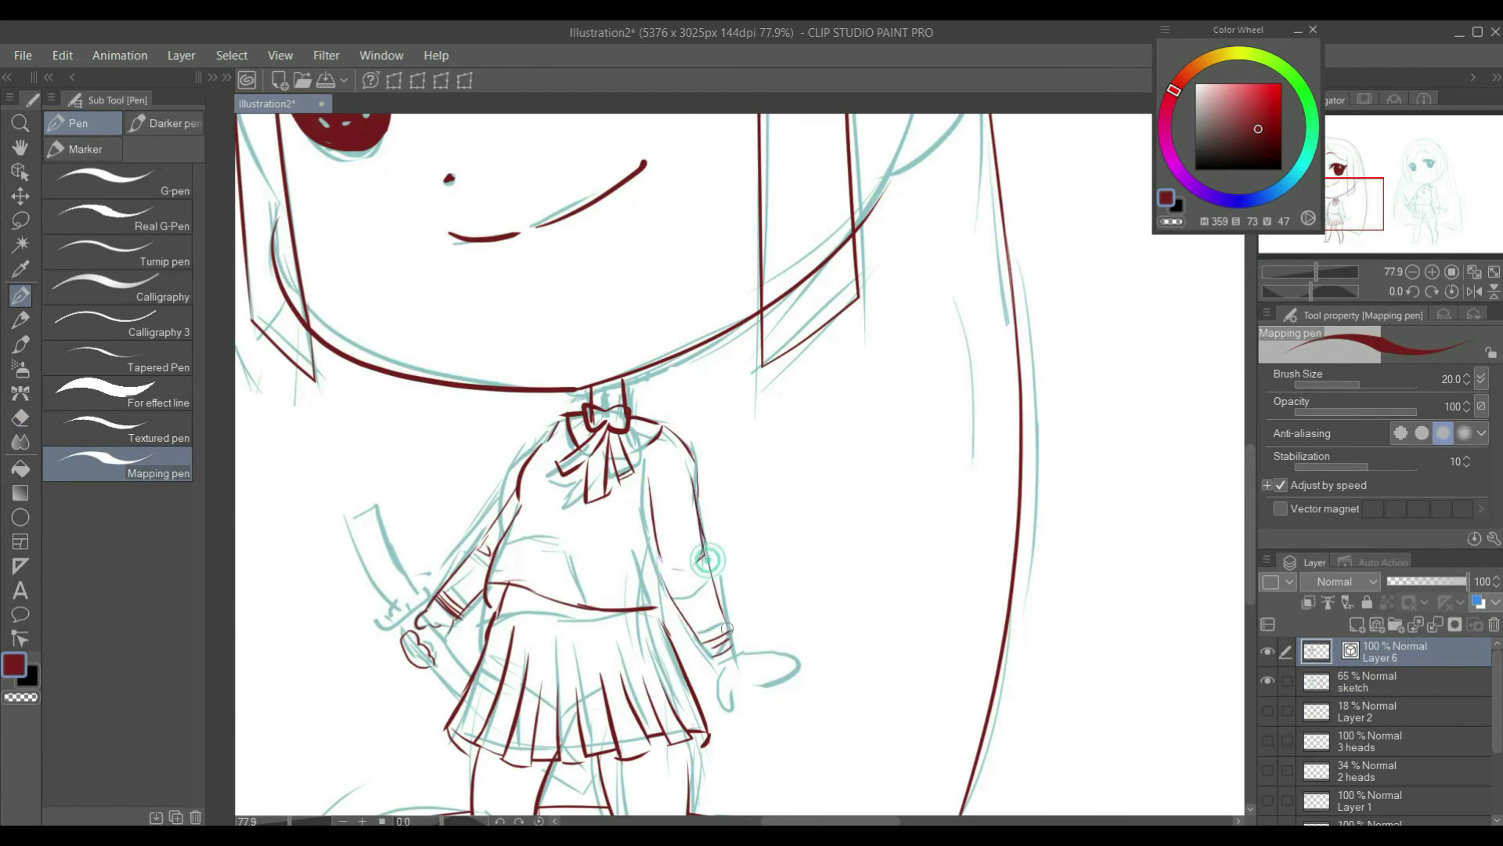
scroll(730, 670, "up", 3)
scroll(749, 675, "down", 5)
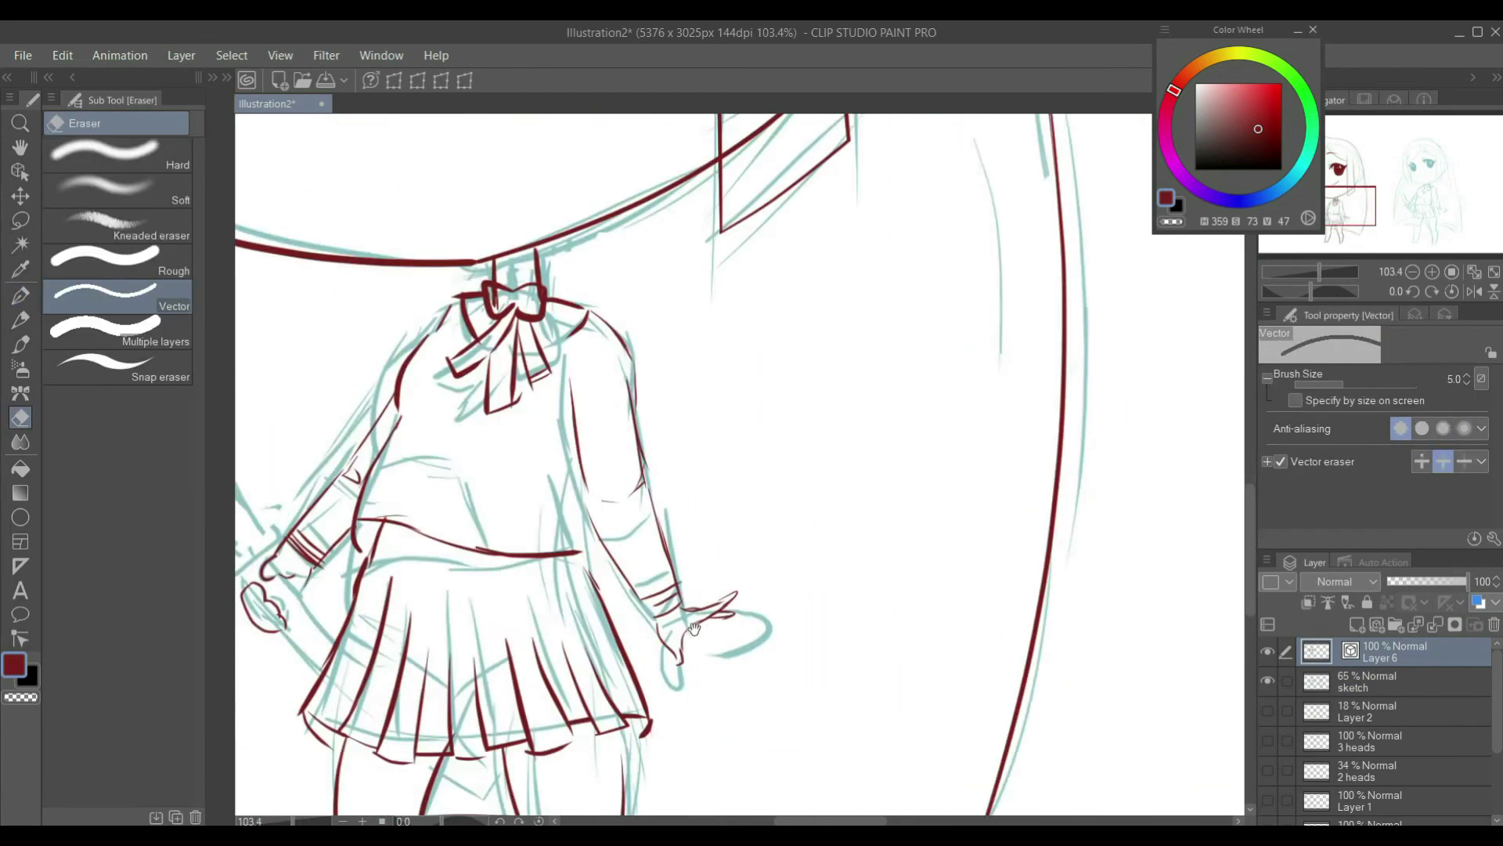
scroll(476, 567, "up", 2)
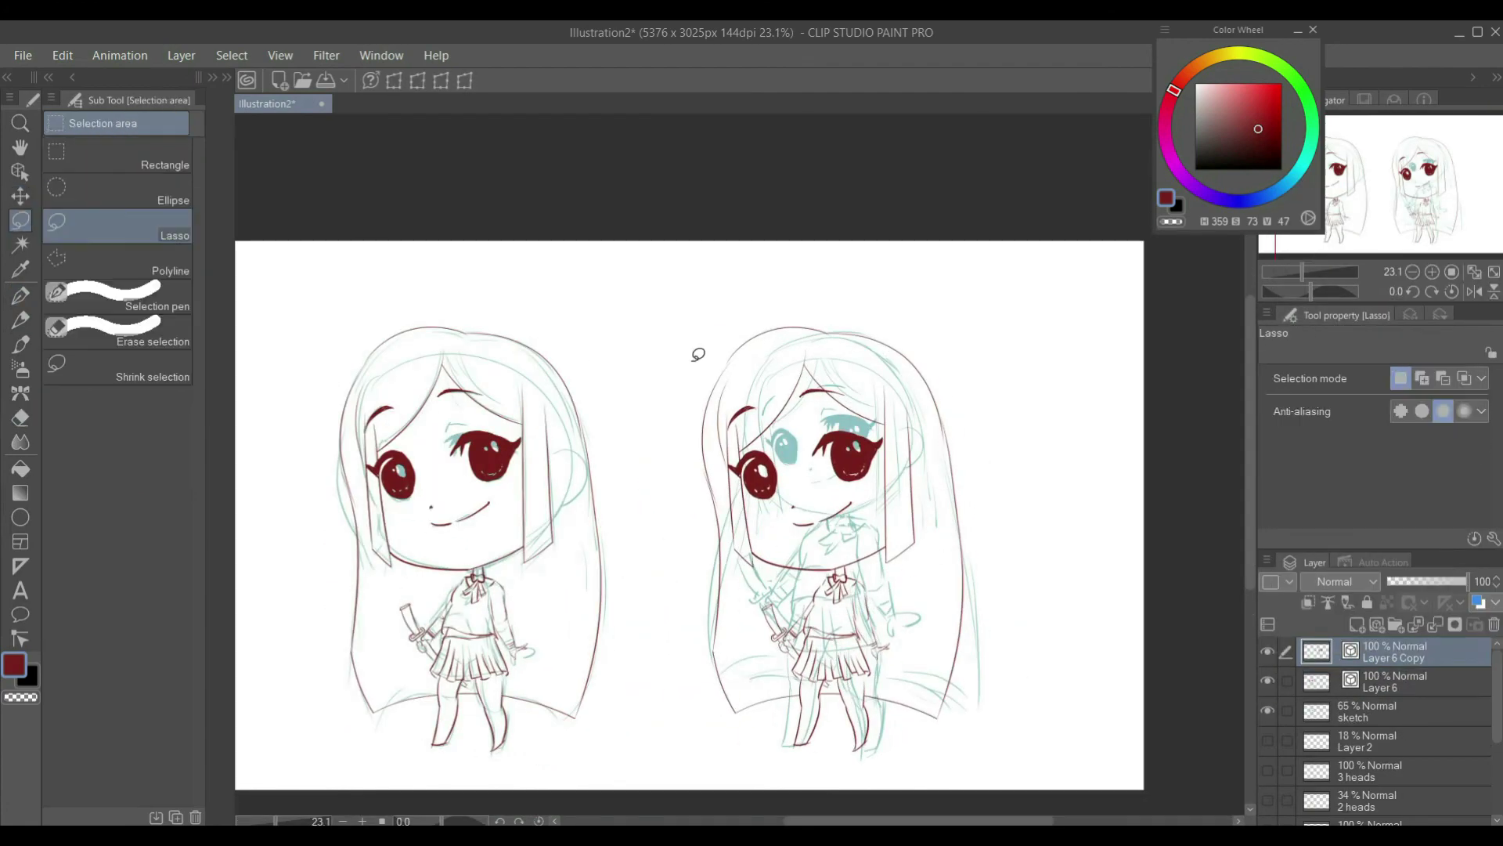
Step: Lasso the head on Layer 6 Copy and scale it to 72% over the 3-head sketch
left_click_drag(691, 364, 697, 357)
key("ctrl+t")
left_click_drag(1045, 591, 1007, 530)
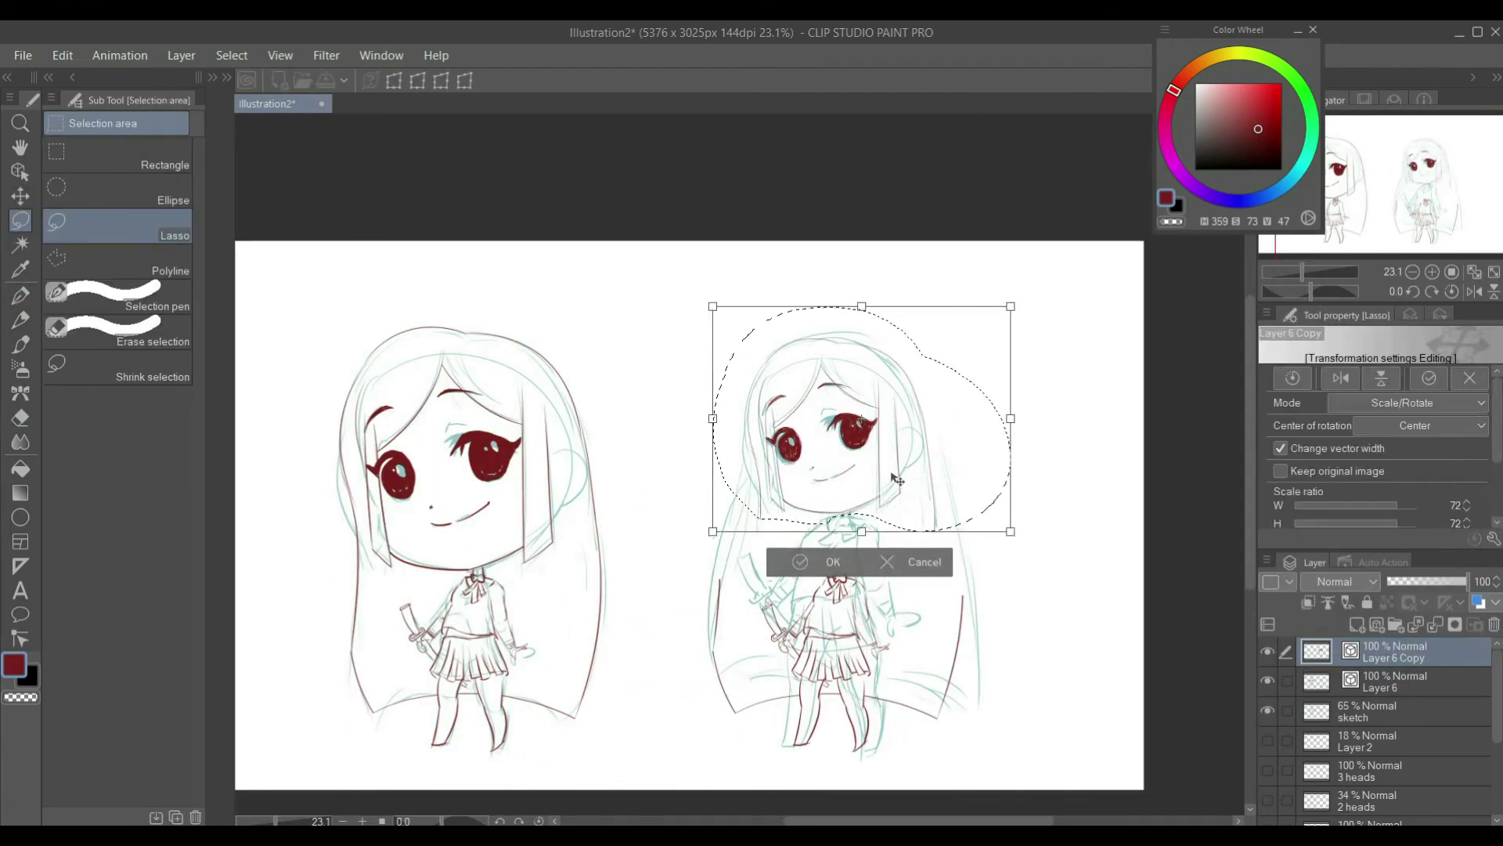
key("Return")
Step: Lasso the body on Layer 6 Copy, enlarge it to match the 3-head sketch, and deselect it
left_click_drag(689, 513, 694, 509)
key("ctrl+t")
key("Return")
key("ctrl+d")
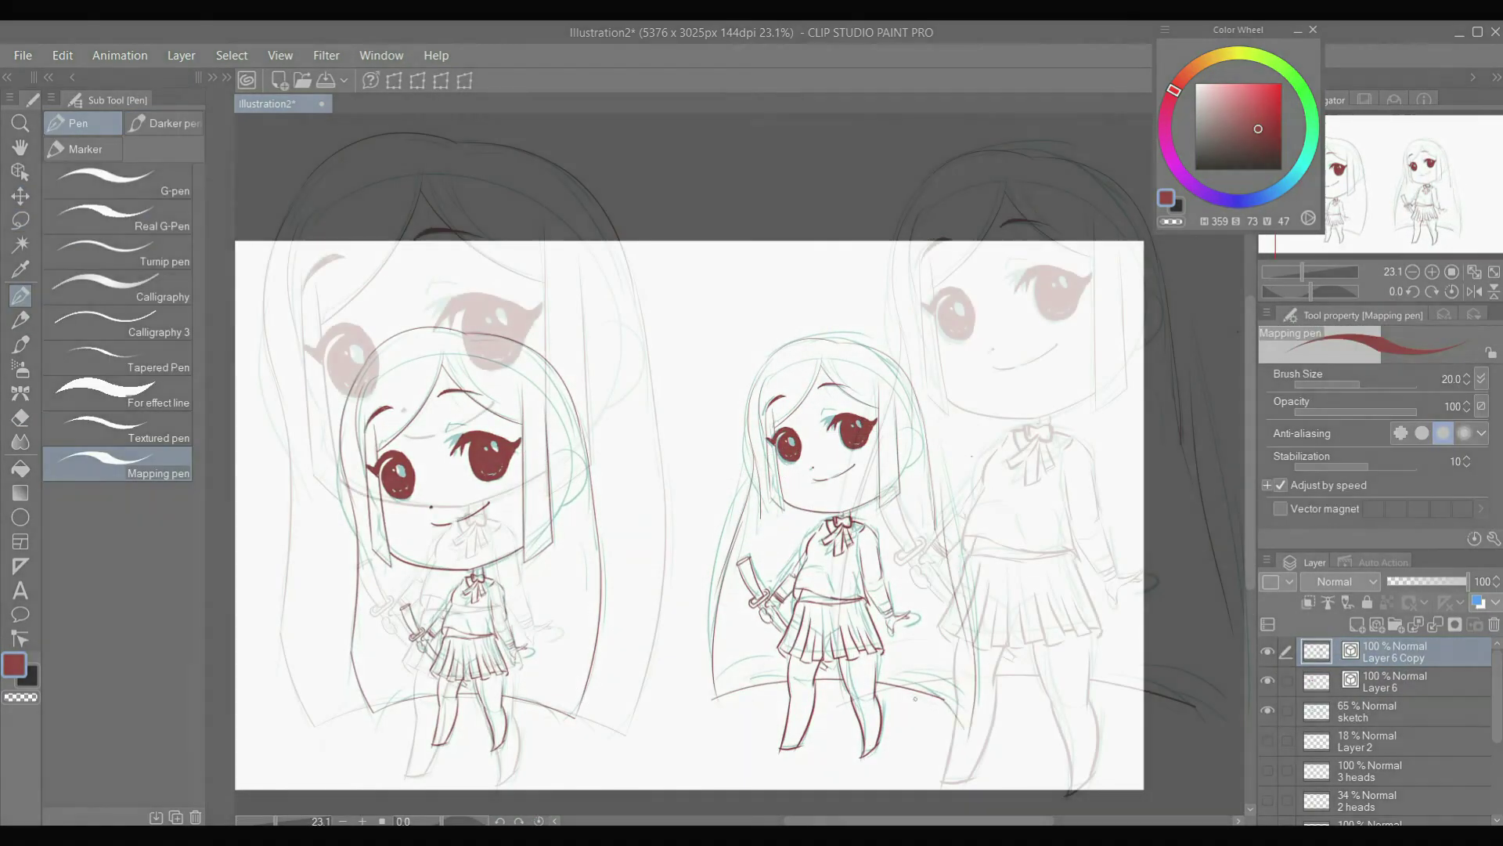